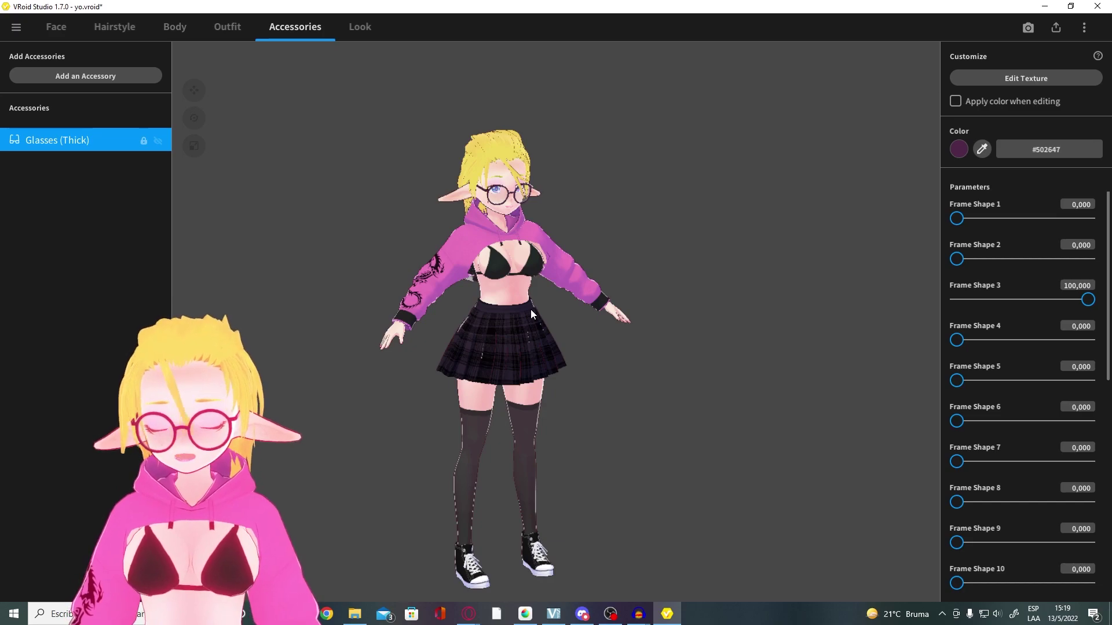
- Examine the avatar from several angles and look over its face and hairstyle set options
right_click_drag(532, 314, 512, 326)
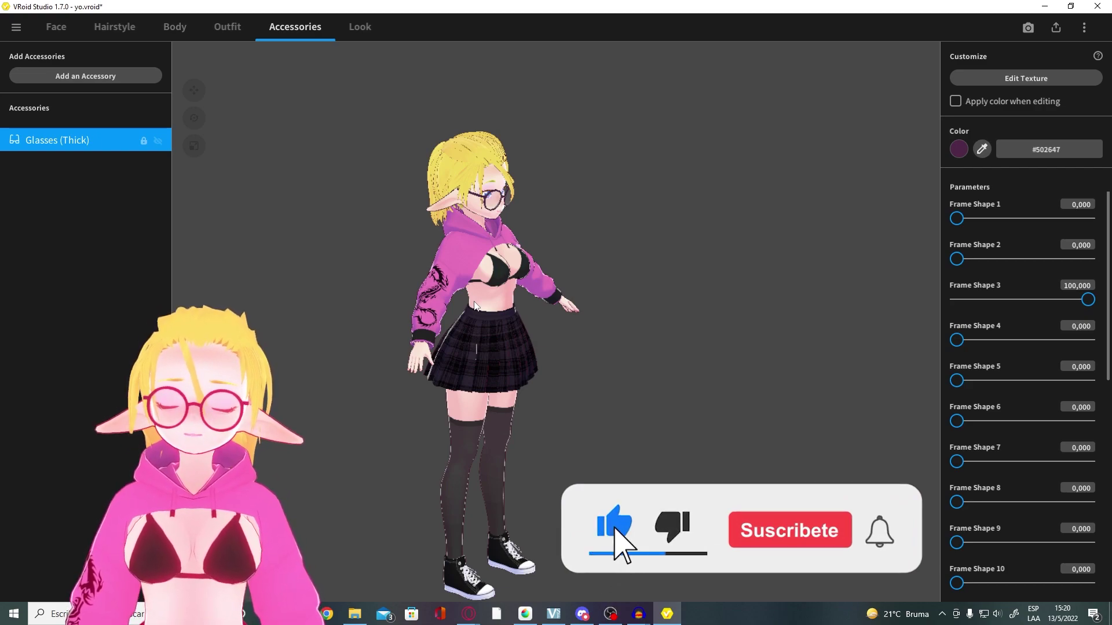
left_click_drag(499, 334, 475, 314)
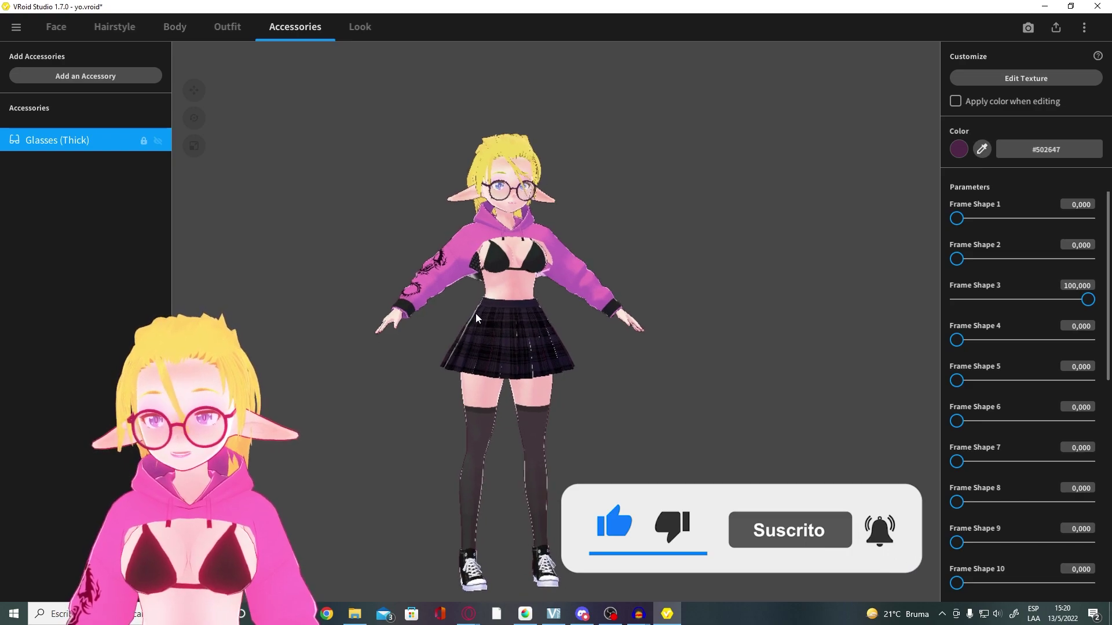
scroll(474, 312, "up", 4)
scroll(505, 304, "up", 3)
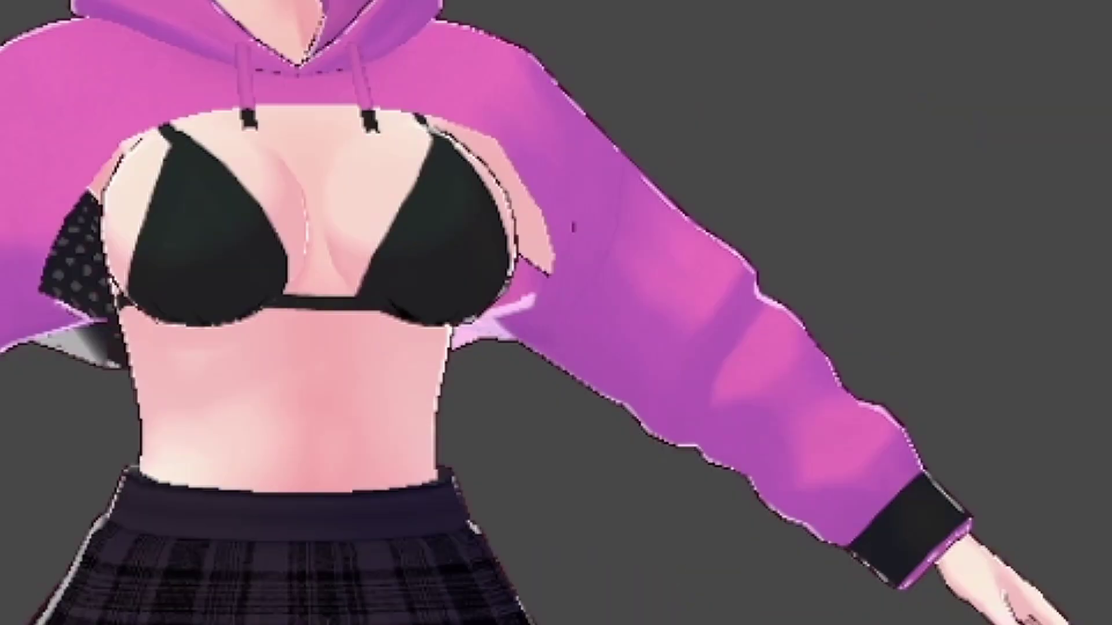
left_click(66, 30)
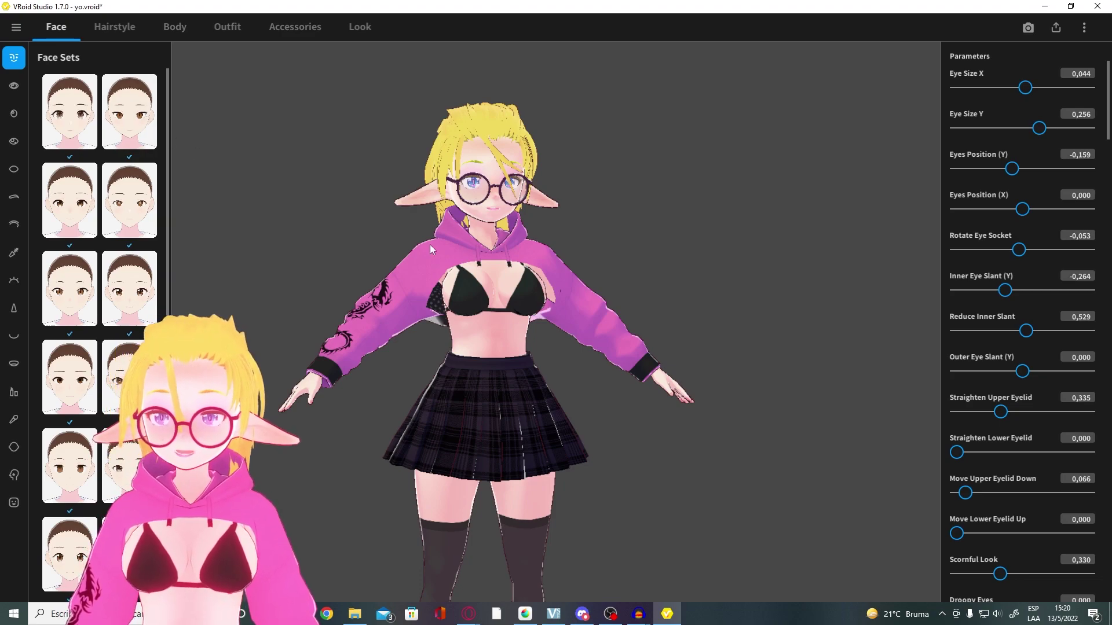
right_click_drag(431, 249, 504, 222)
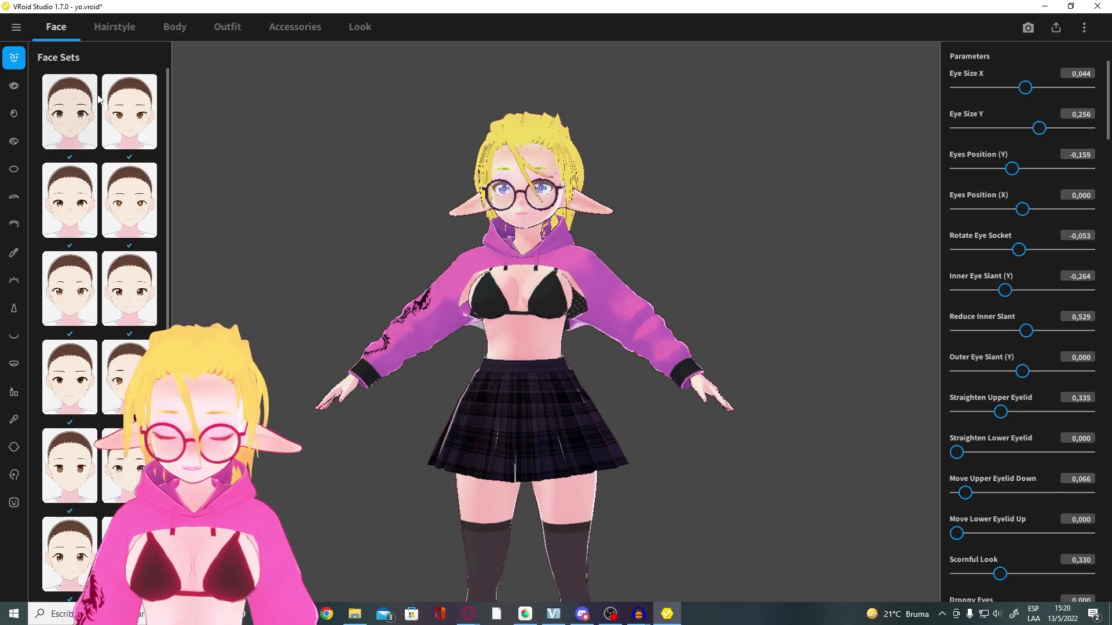
right_click_drag(232, 131, 286, 121)
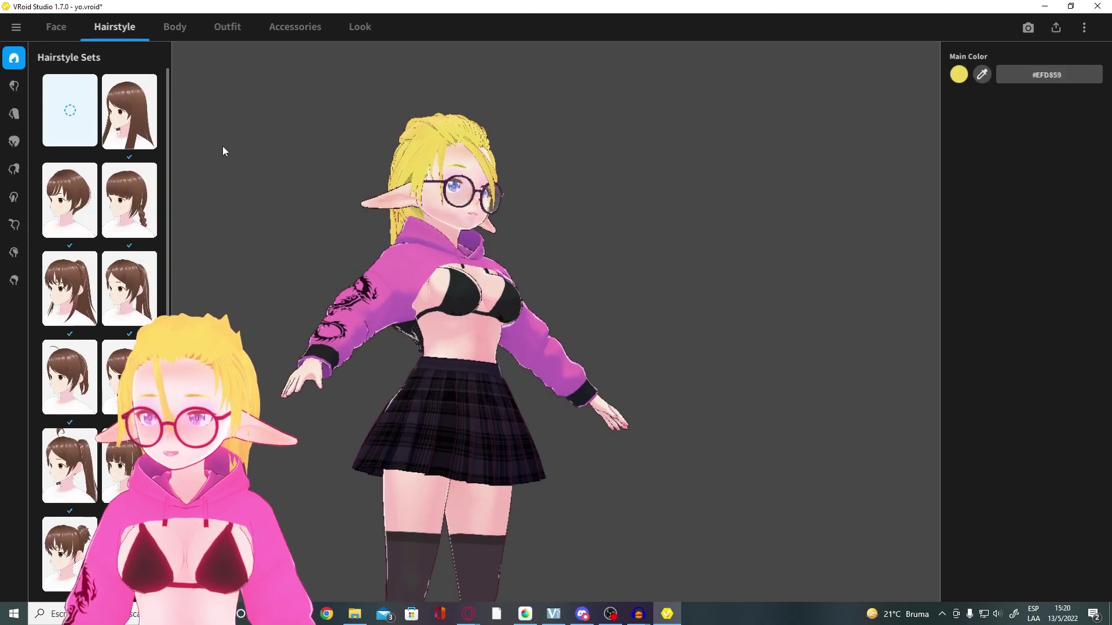
right_click_drag(198, 168, 326, 202)
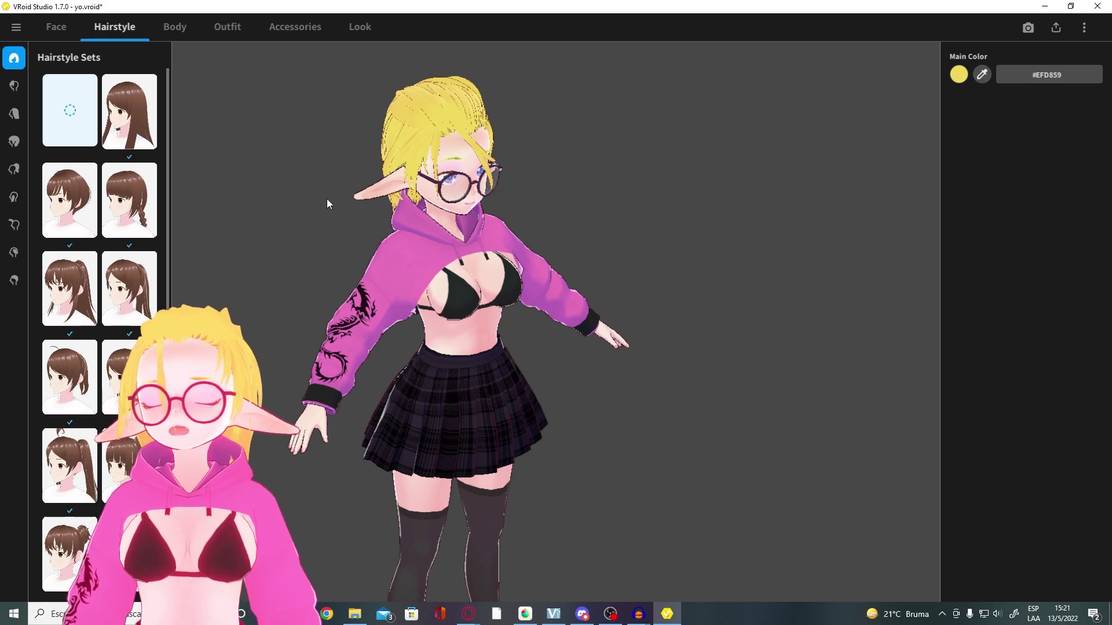
- Open the avatar's custom front hair for hairstyle editing
left_click(15, 89)
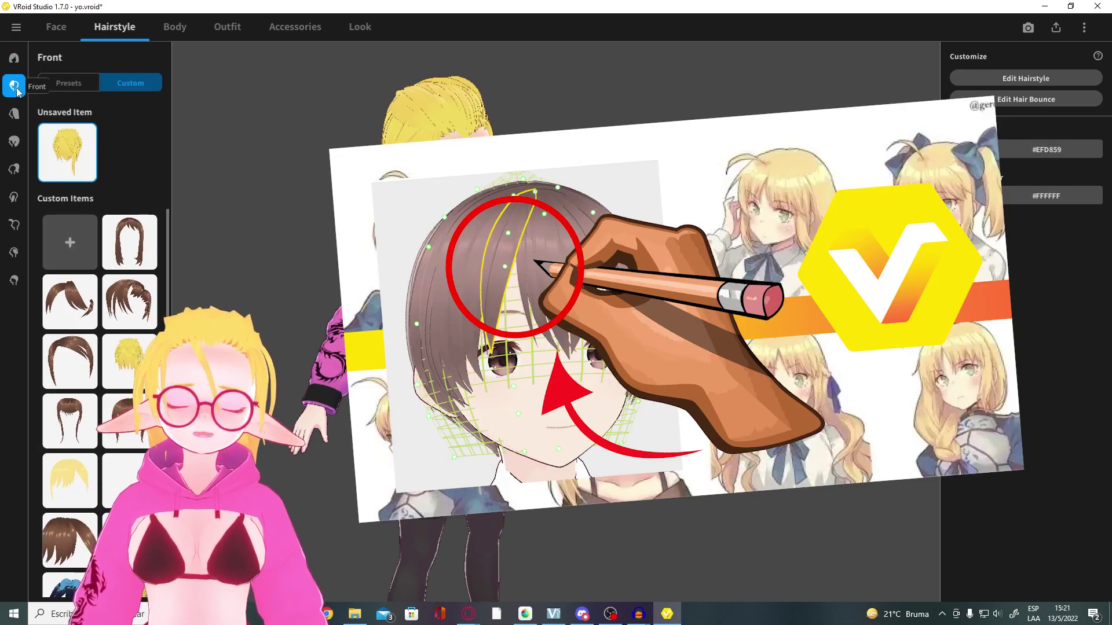
middle_click_drag(314, 225, 380, 267)
scroll(481, 273, "up", 3)
scroll(406, 231, "up", 3)
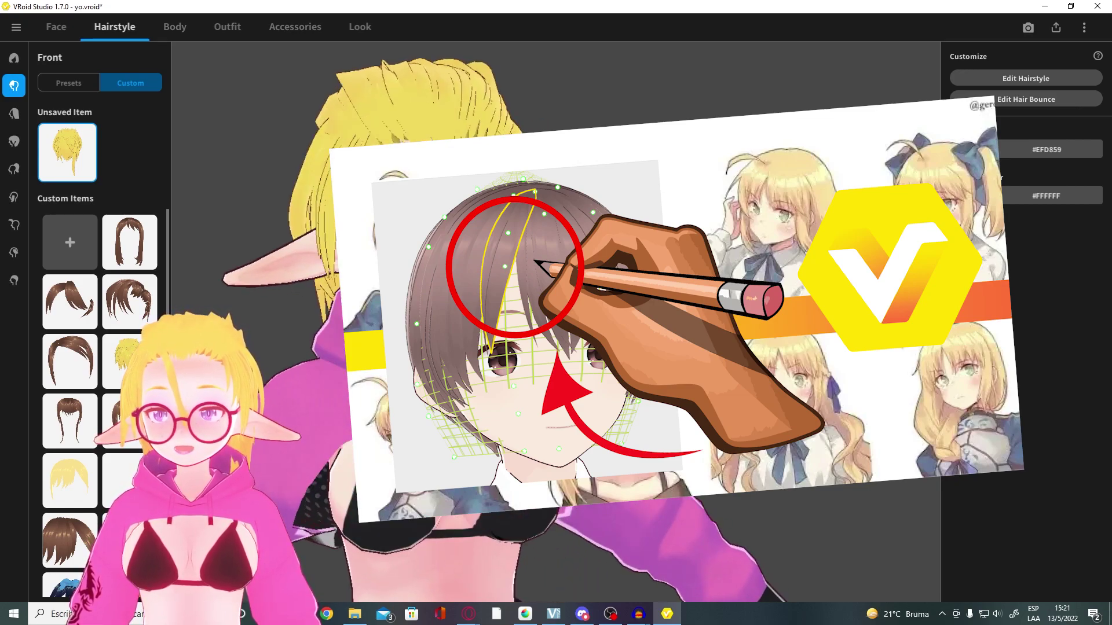
middle_click_drag(380, 220, 519, 280)
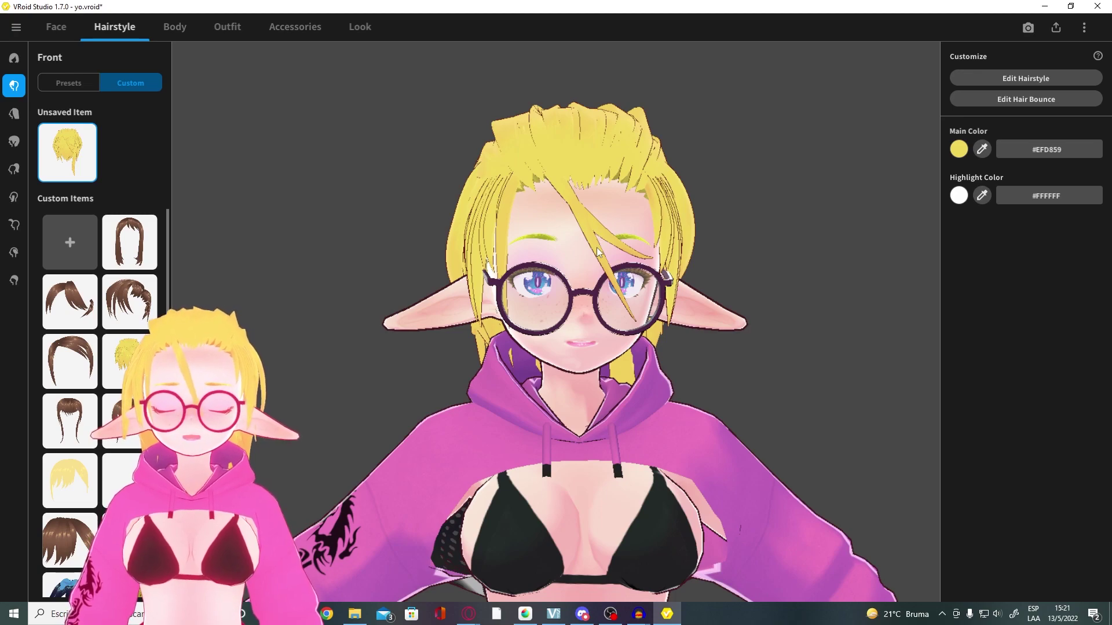
left_click(980, 87)
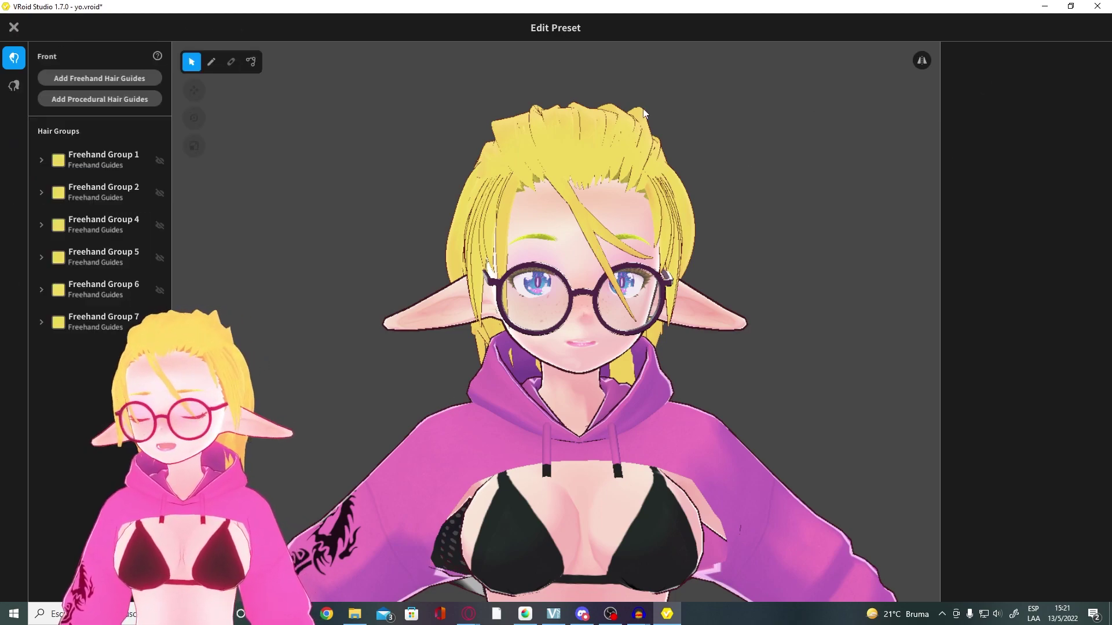
- Select the Hair 15 strand in Freehand Group 1 and override its smoothness with a value of 10
left_click(116, 160)
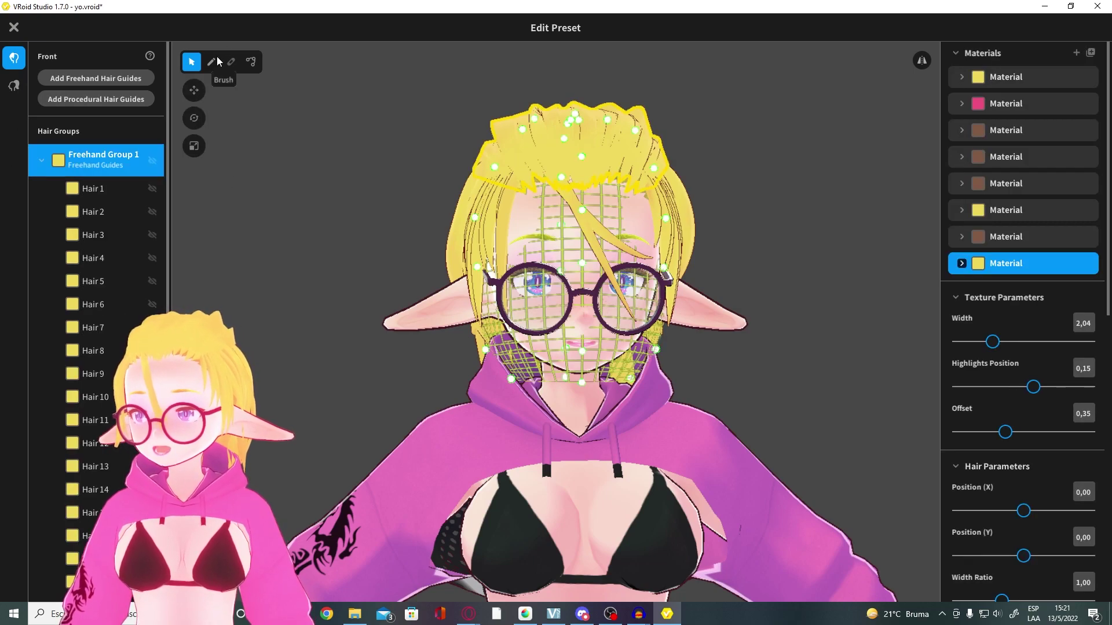
left_click(513, 158)
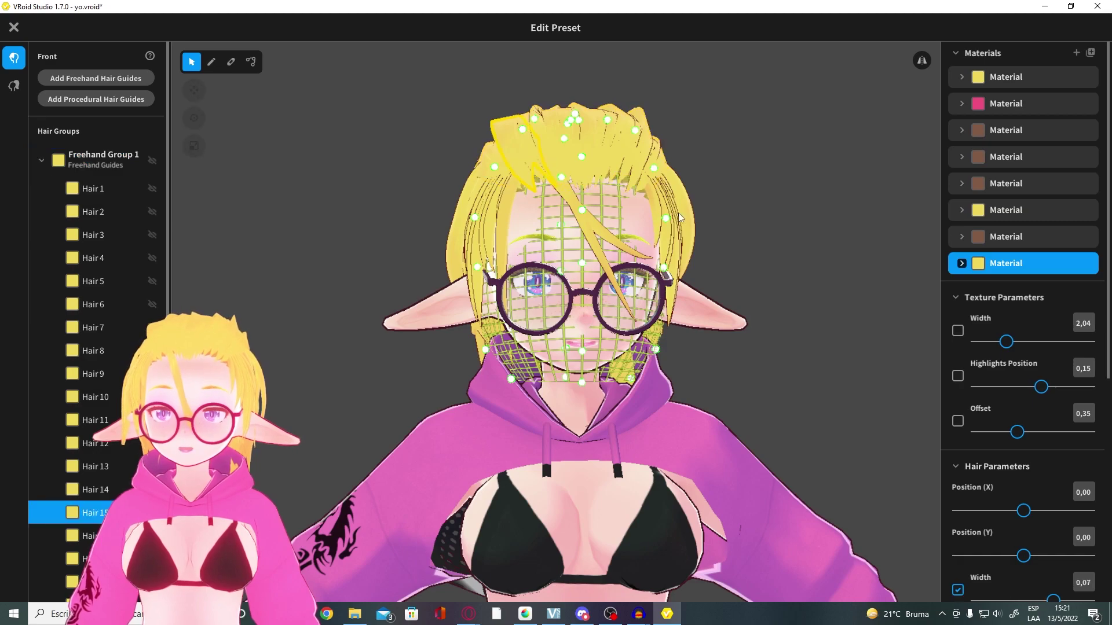
scroll(1019, 353, "down", 3)
scroll(1018, 358, "down", 3)
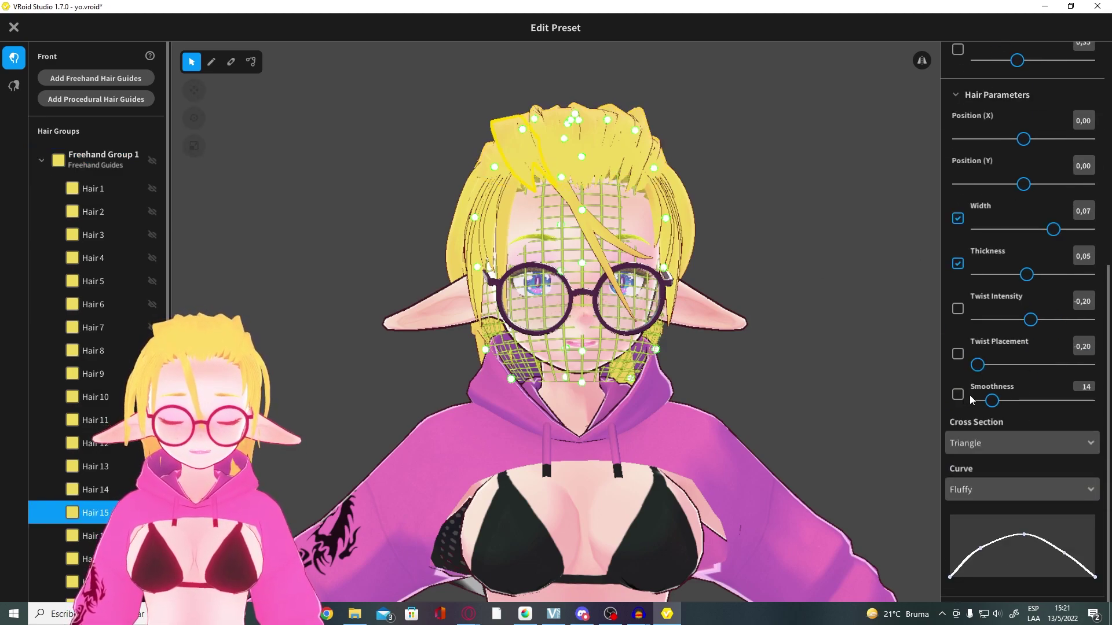
left_click(957, 394)
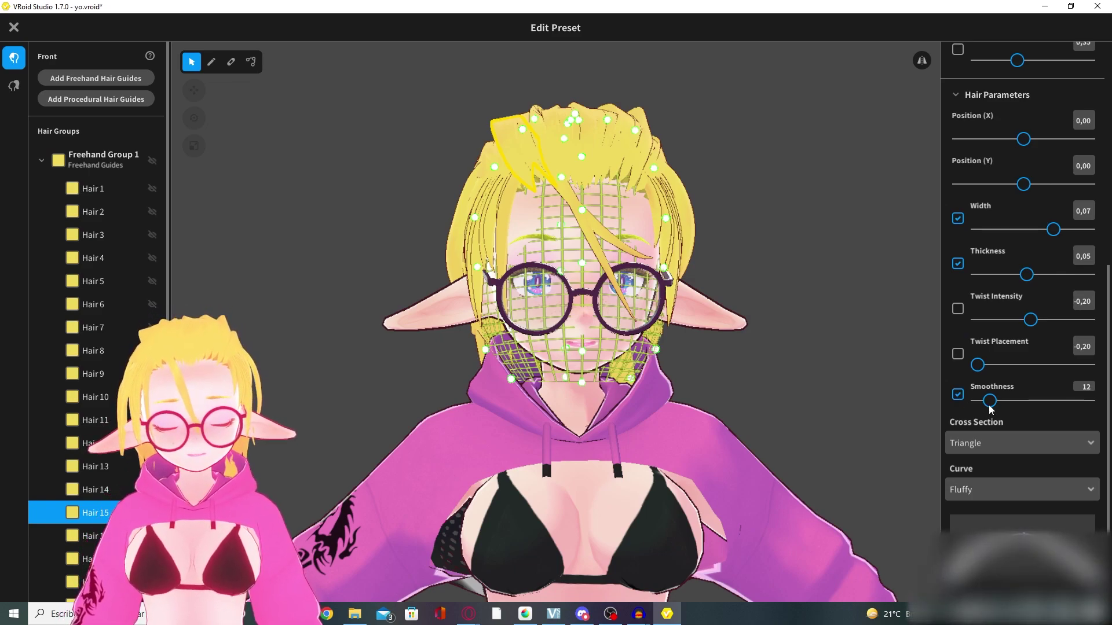
mouse_move(992, 401)
left_mouse_down()
mouse_move(976, 409)
mouse_move(988, 419)
left_mouse_up()
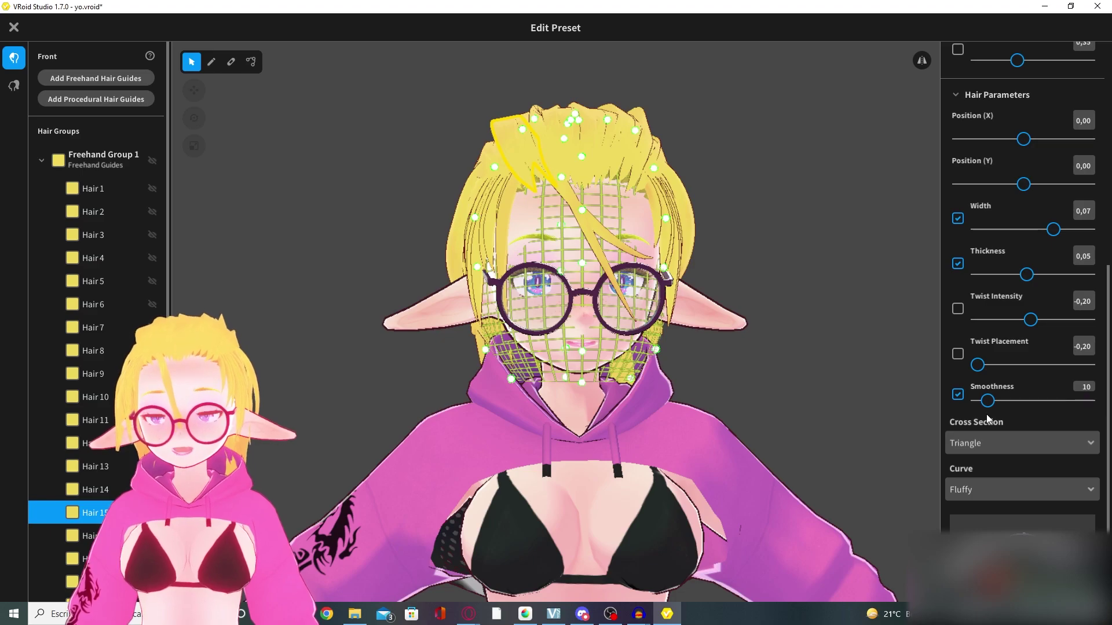
- Check the selected strand from the side and back of the head, and close the hairstyle editor
right_click_drag(679, 363, 560, 341)
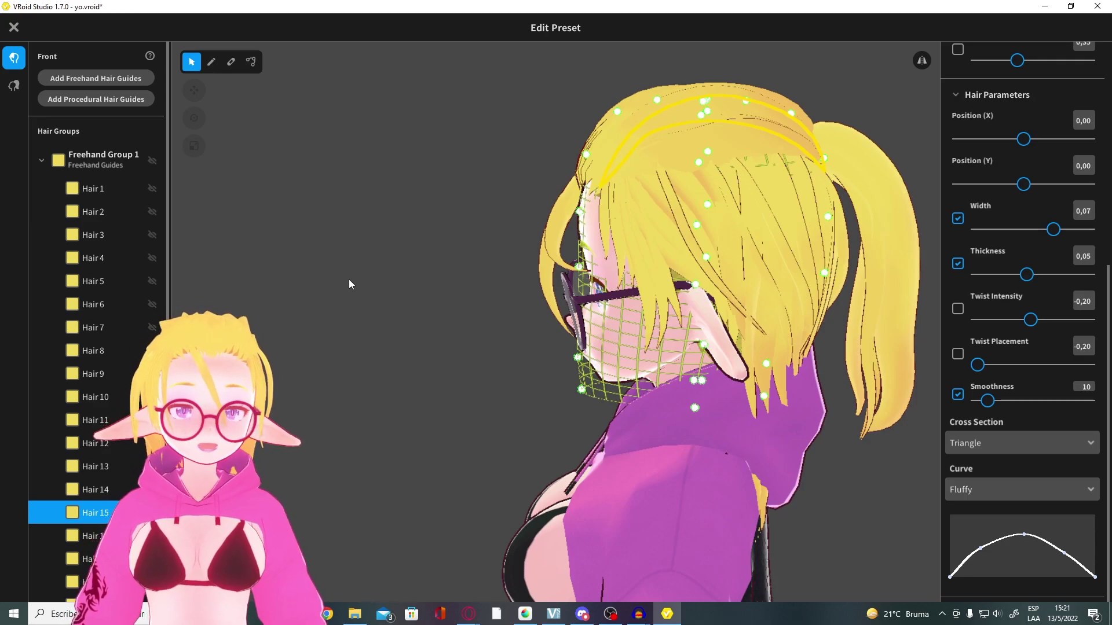
right_click_drag(267, 220, 507, 141)
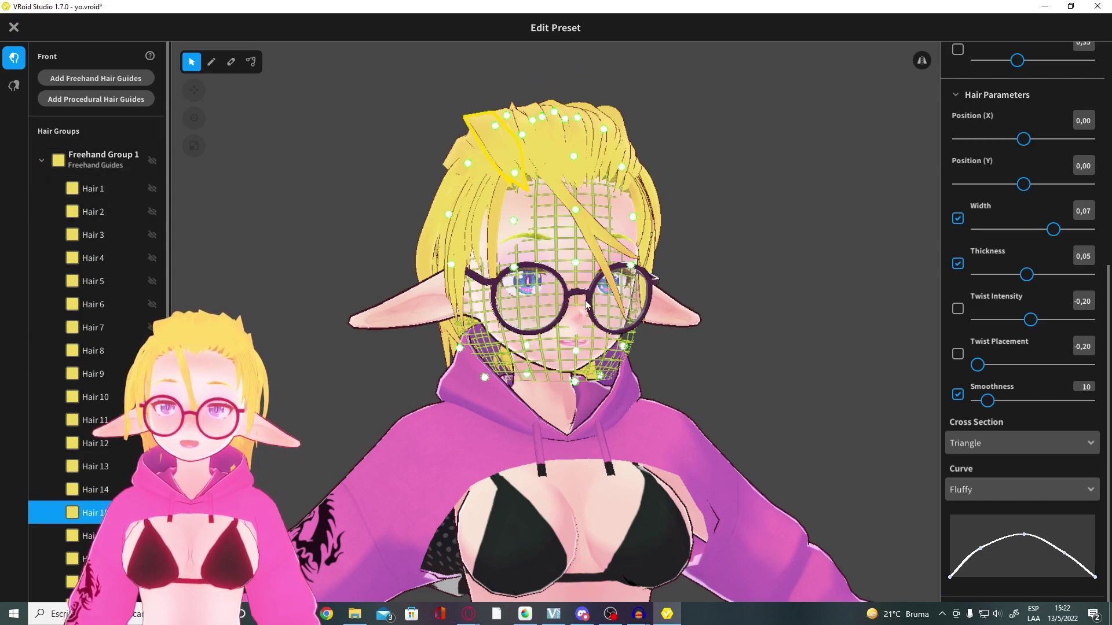
right_click_drag(594, 306, 747, 301)
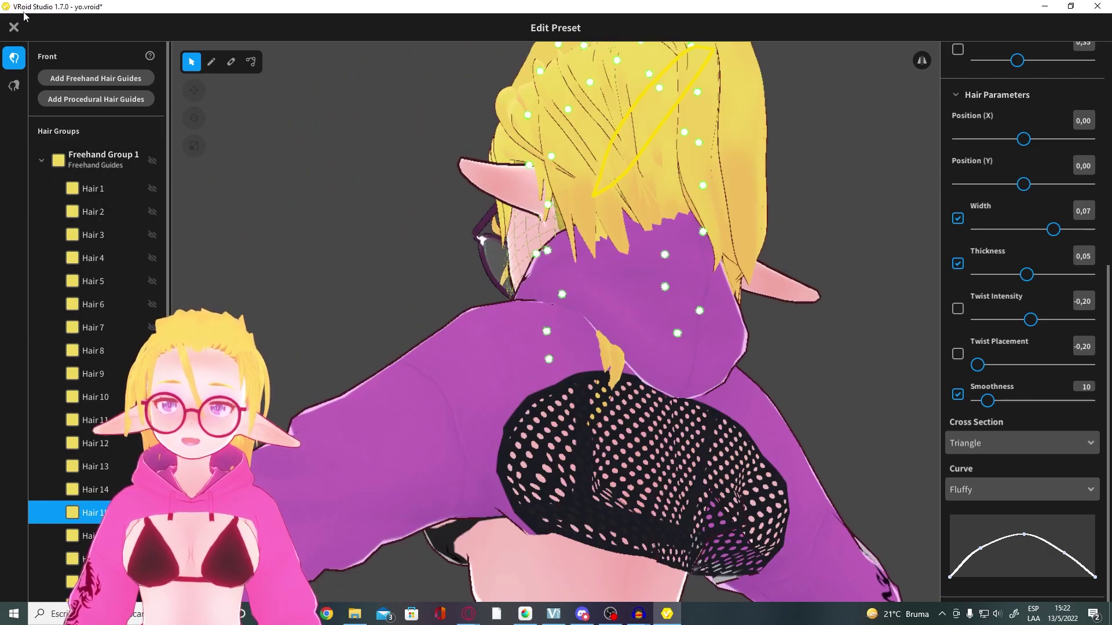
left_click(13, 28)
left_click(539, 405)
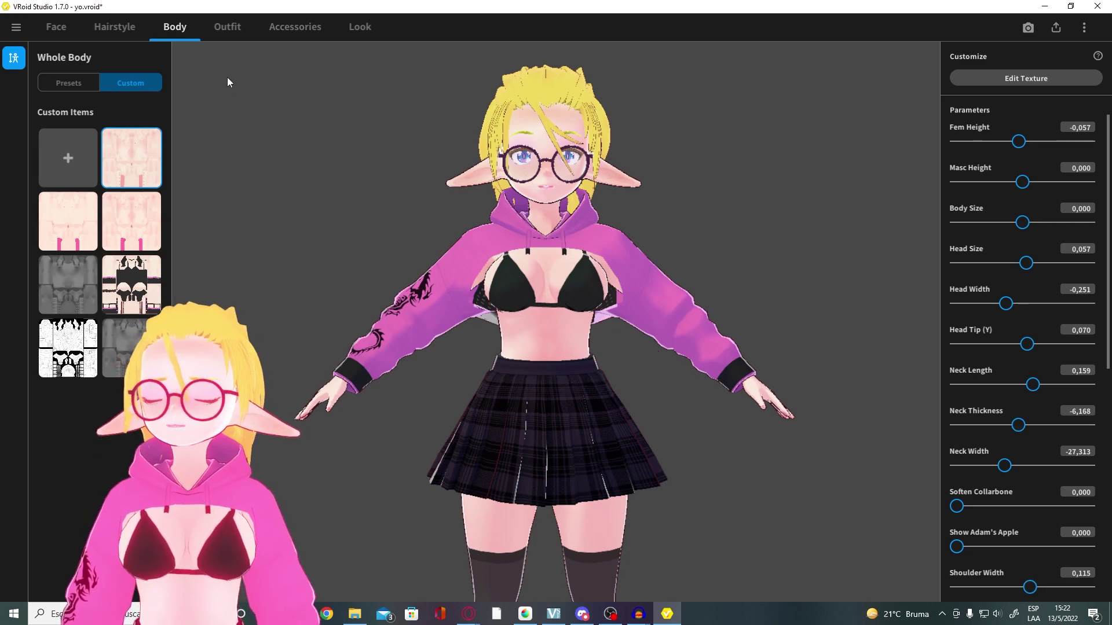
- Open the outfit's tops and examine the pink cropped hoodie from several sides
left_click(227, 27)
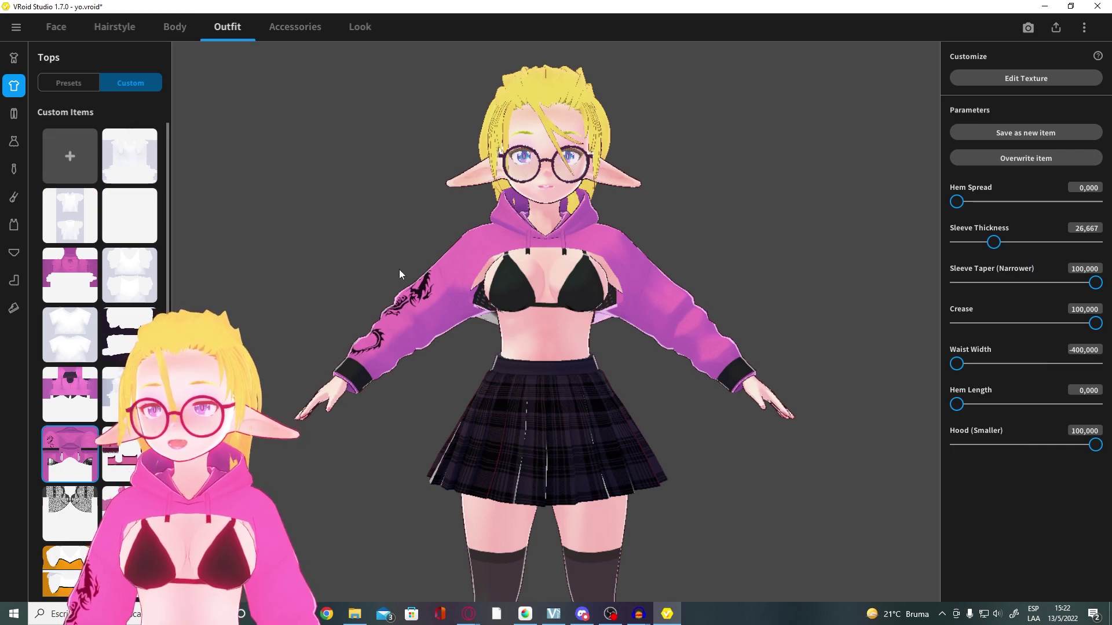
left_click_drag(417, 281, 485, 331)
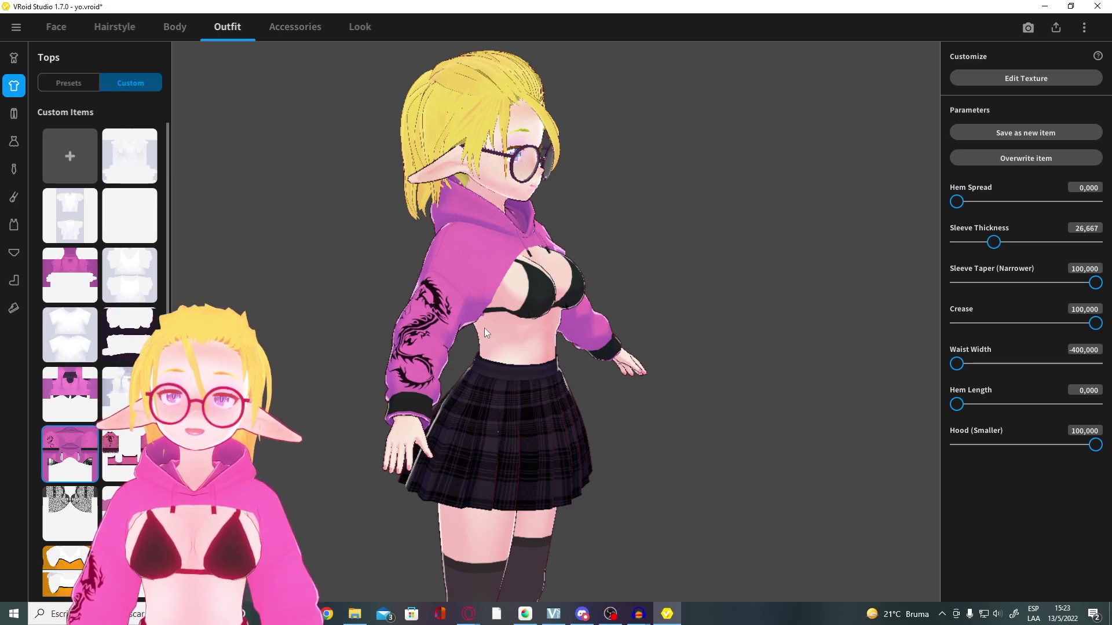
left_click_drag(603, 320, 228, 297)
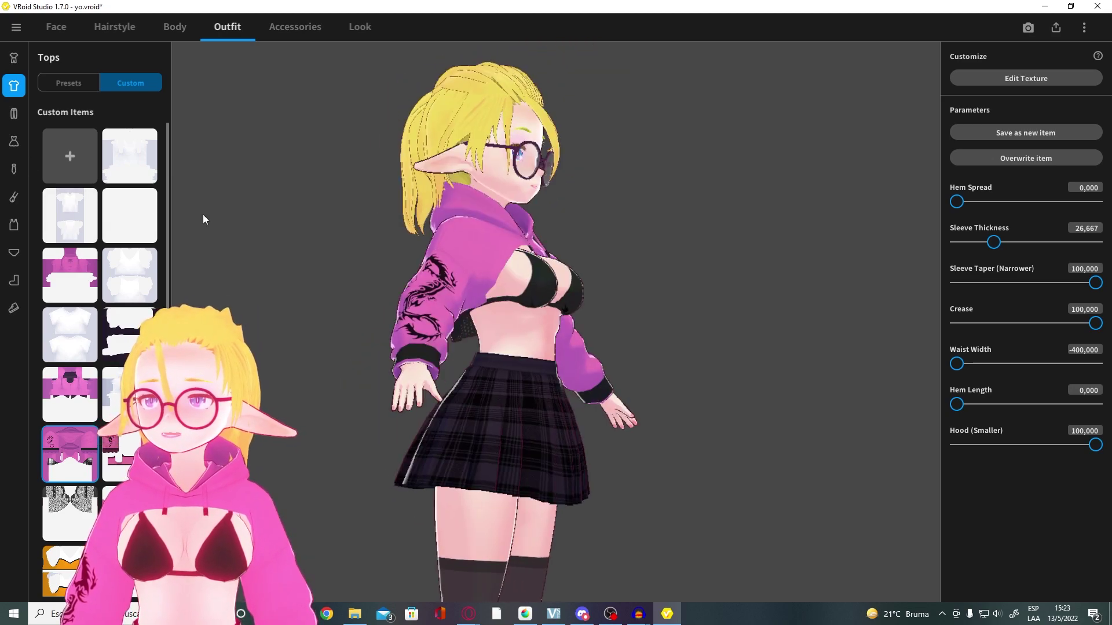
right_click_drag(154, 207, 228, 176)
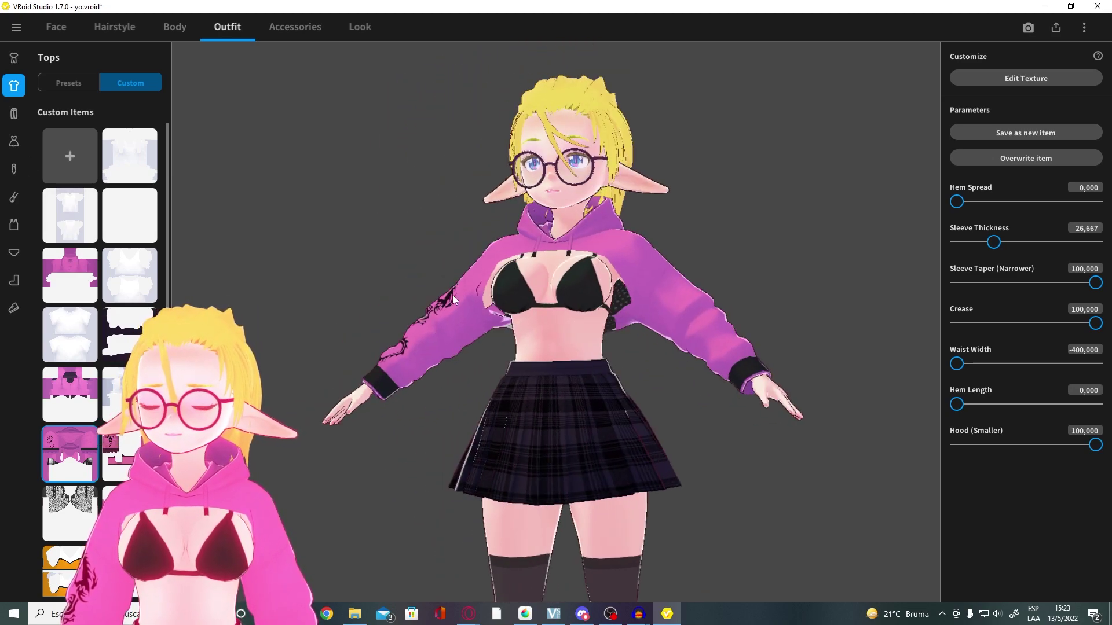
- Dress the avatar in the long black preset dress with white collar and cuffs, and inspect it front and back
left_click(13, 141)
scroll(99, 231, "down", 5)
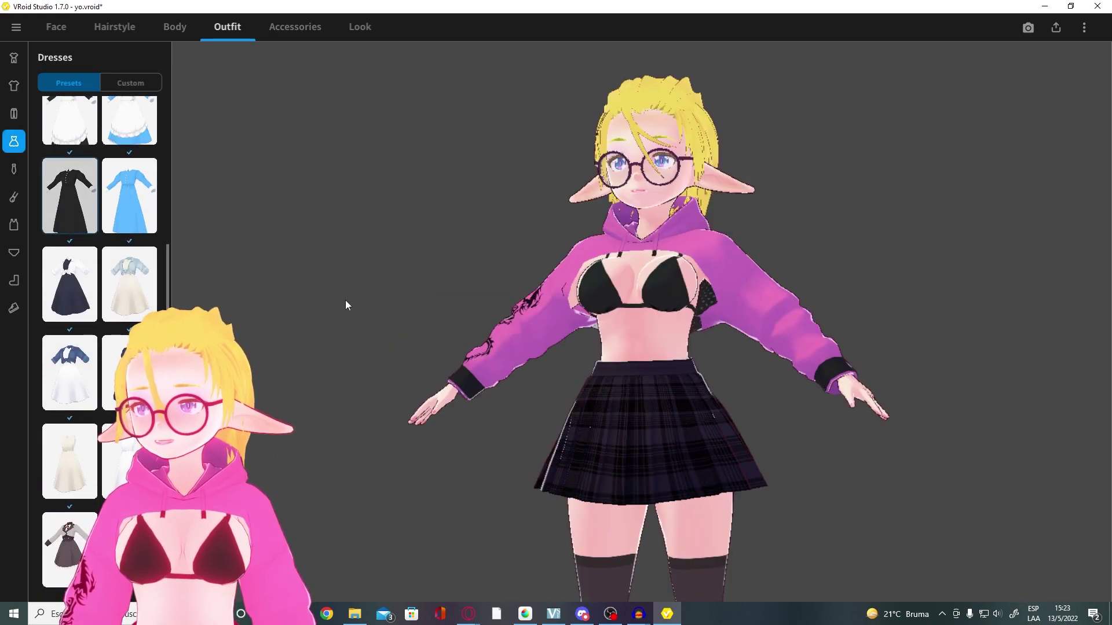
left_click(70, 195)
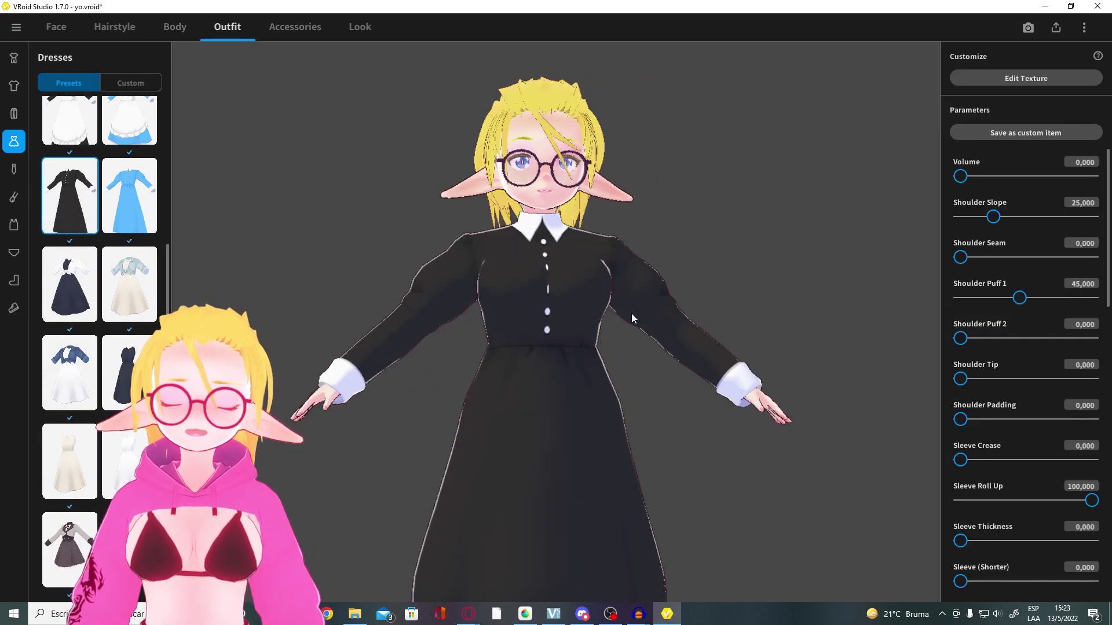
right_click_drag(623, 333, 480, 352)
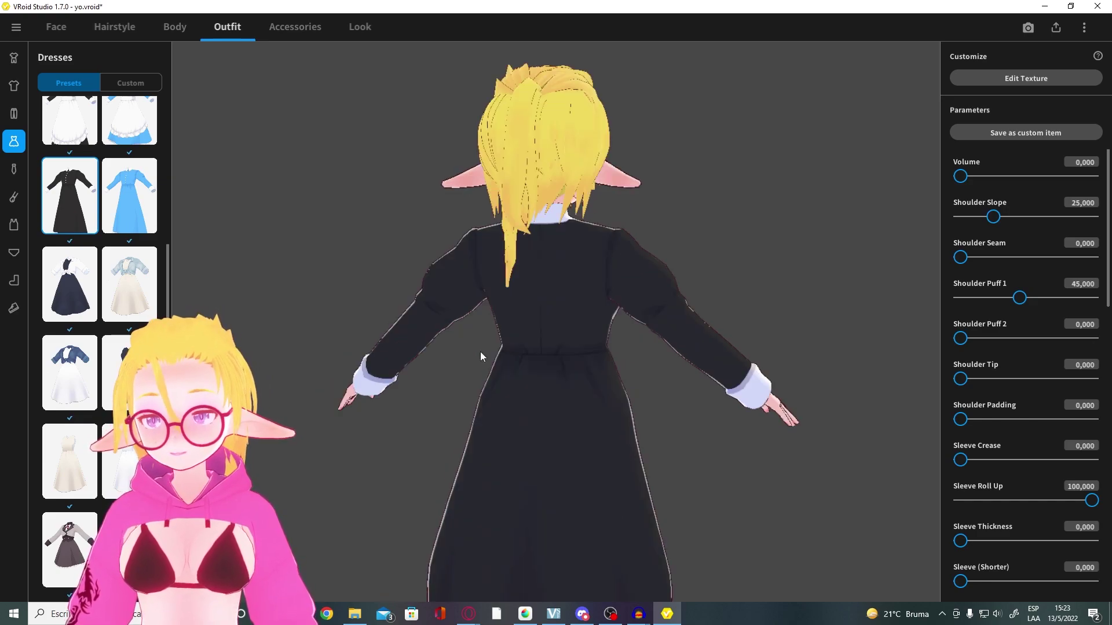
left_click_drag(419, 339, 520, 377)
scroll(536, 402, "up", 5)
left_click_drag(547, 332, 513, 377)
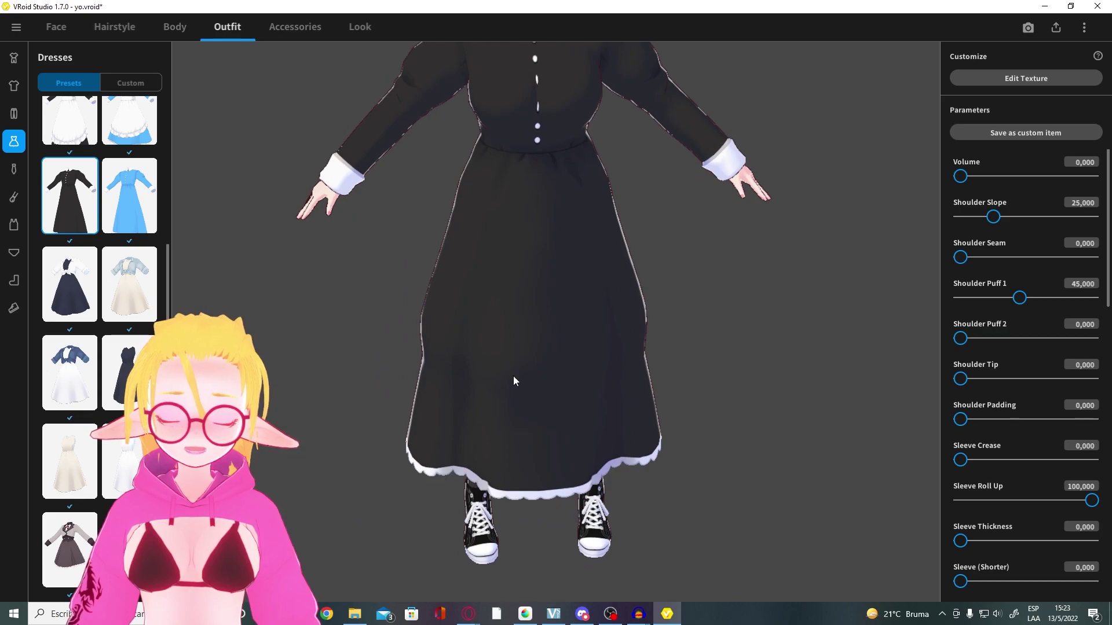
- Remove the avatar's black sneakers by choosing the empty shoe preset
left_click(15, 312)
left_click(145, 86)
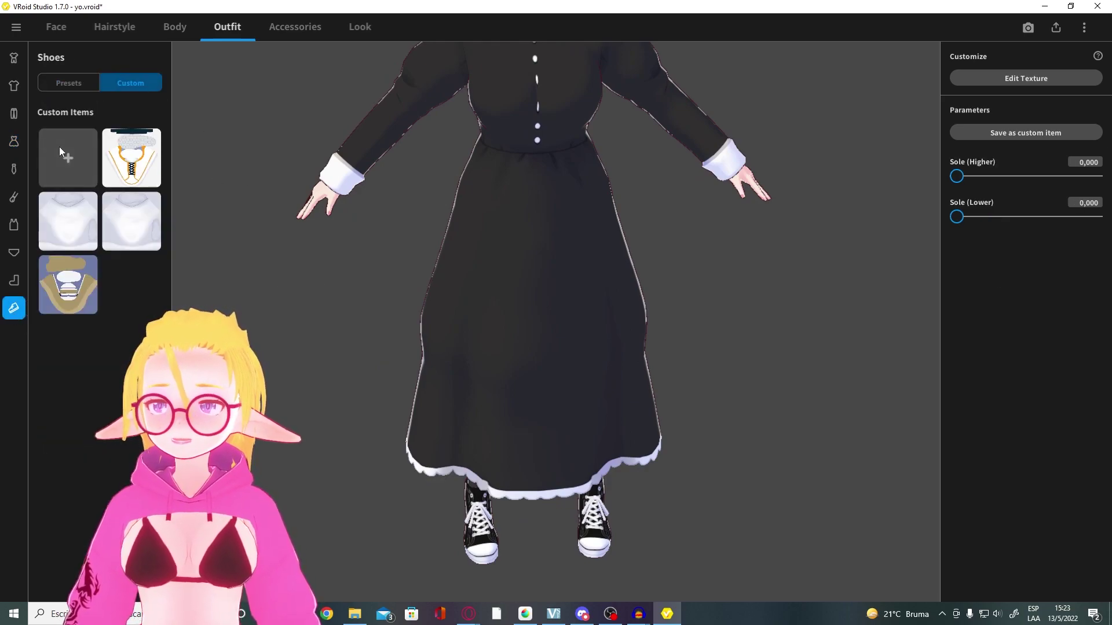
left_click(73, 86)
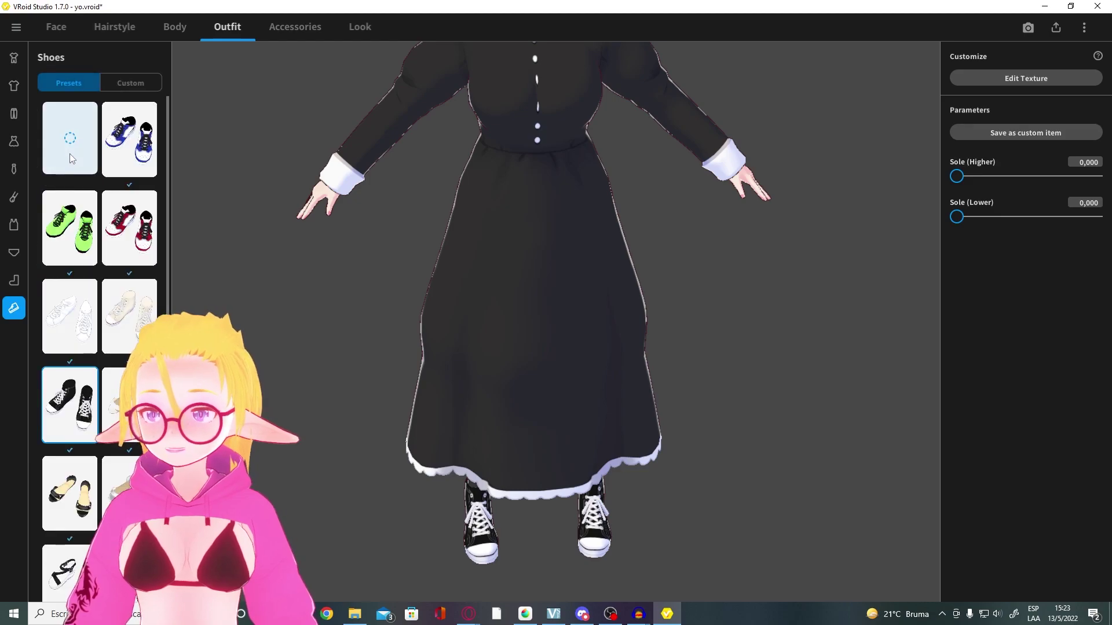
left_click(70, 152)
left_click_drag(585, 370, 559, 356)
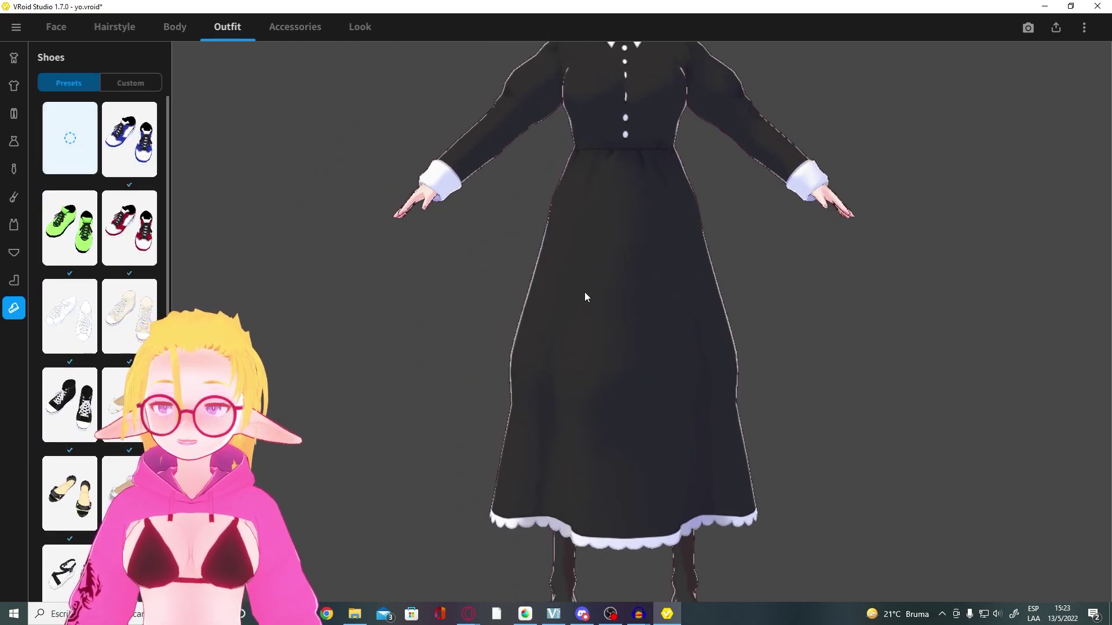
right_click_drag(588, 299, 561, 383)
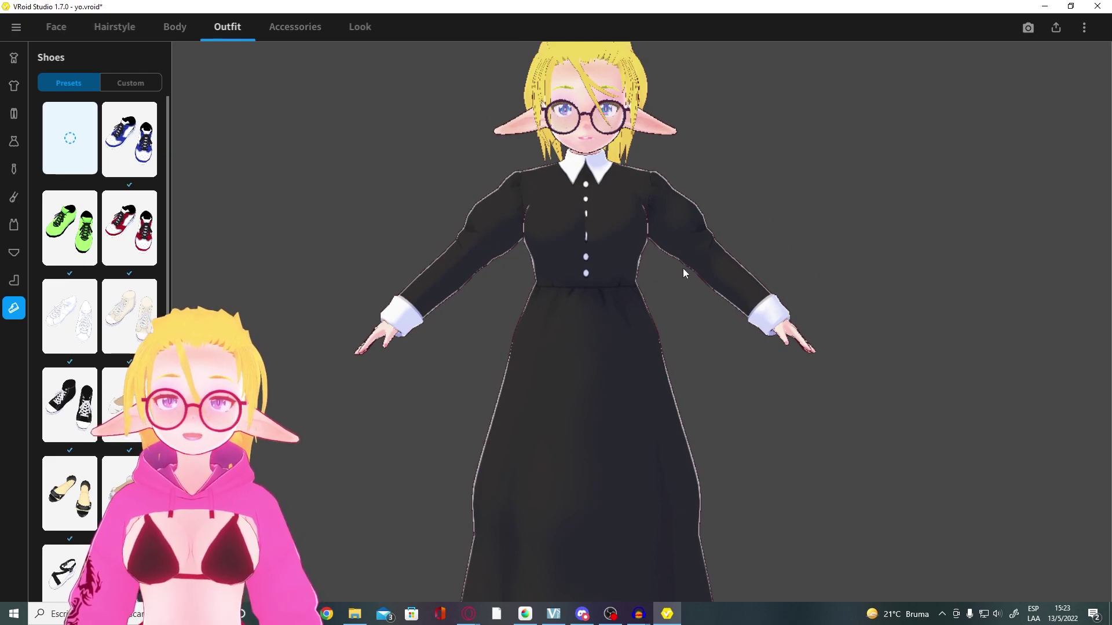
- Open the preset tops and examine how the black dress fits the avatar's upper body
middle_click_drag(685, 266, 688, 295)
left_click(14, 86)
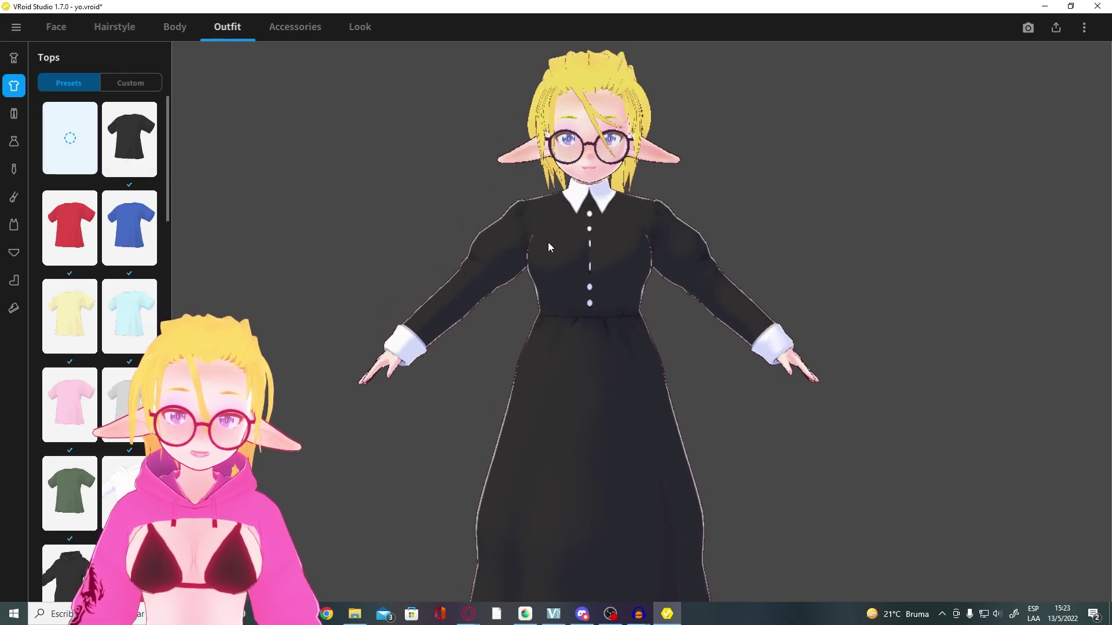
left_click_drag(547, 240, 733, 213)
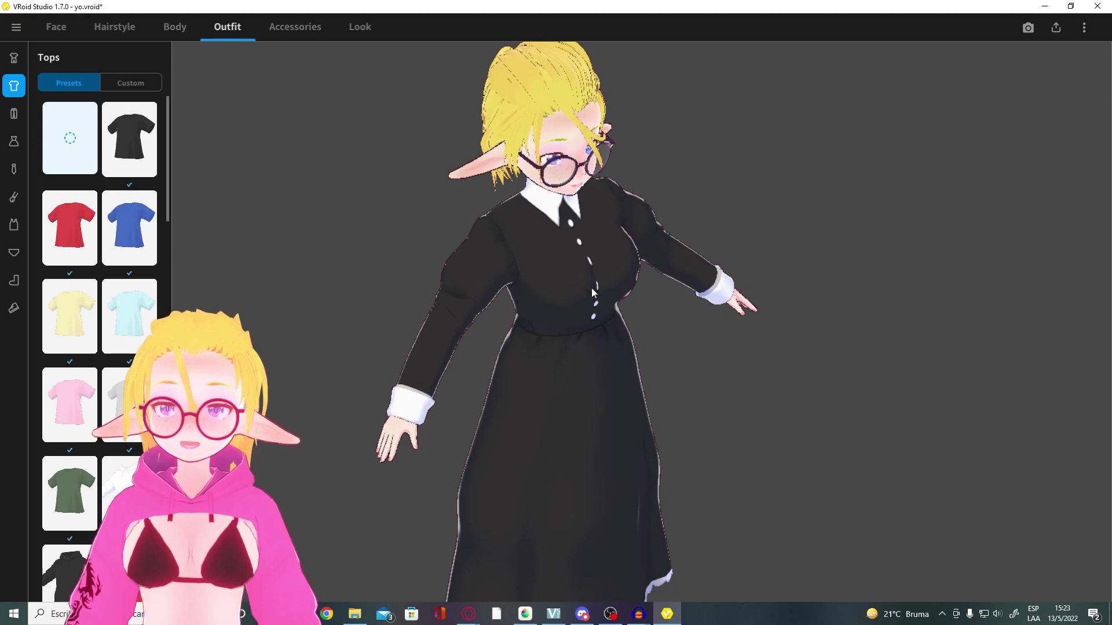
left_click_drag(595, 283, 515, 284)
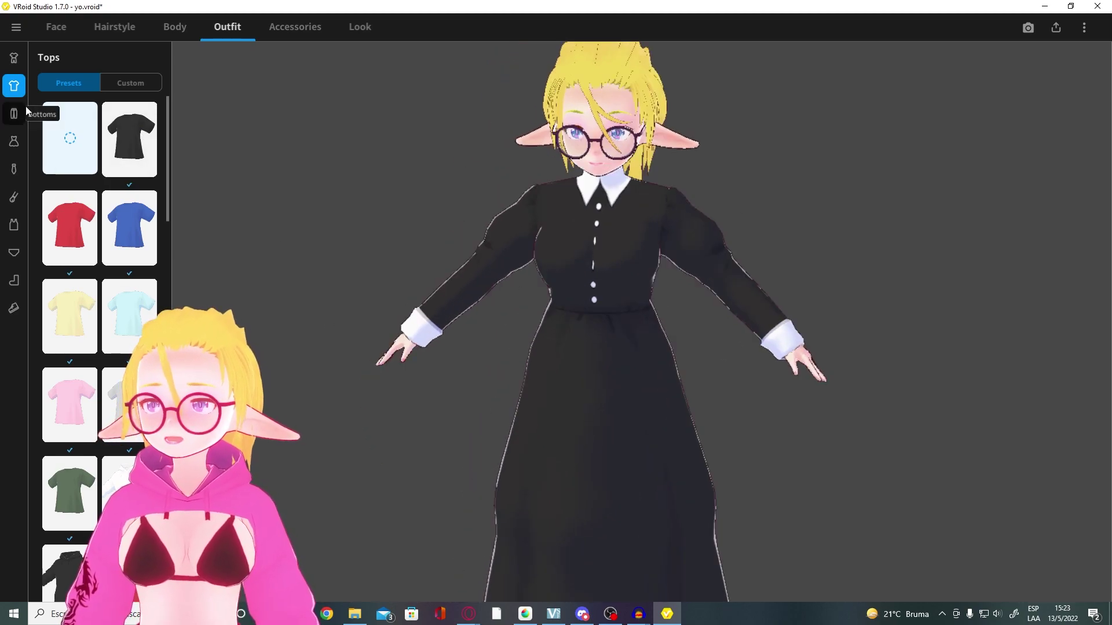
- Remove the avatar's long black dress and try the custom skin with black bodysuit and gloves, viewing it from the side and front
left_click(13, 140)
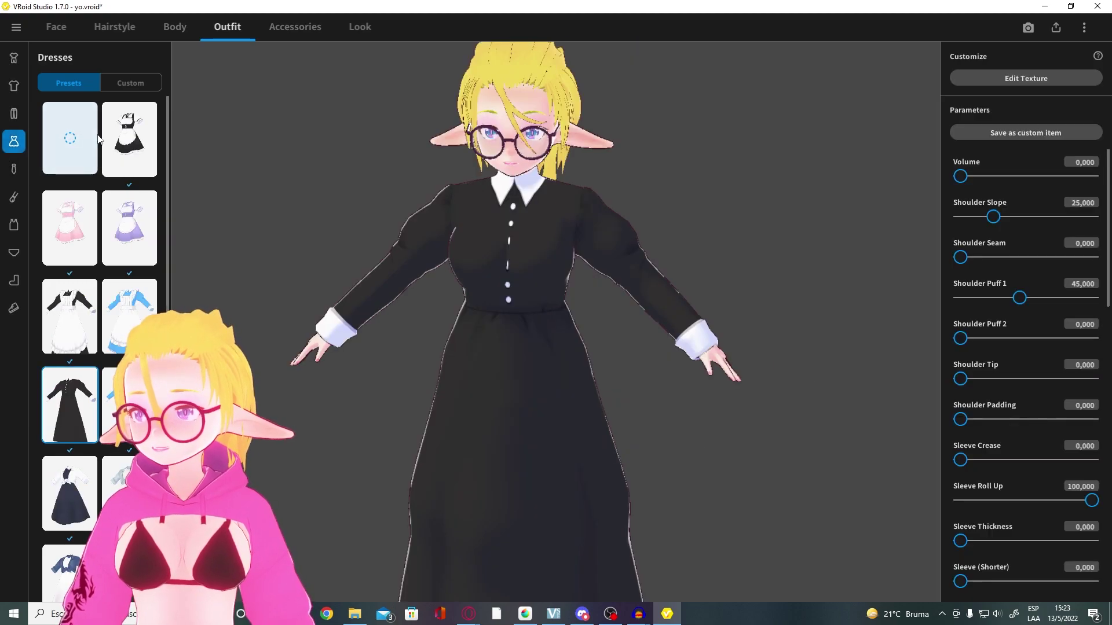
left_click(69, 139)
left_click(200, 37)
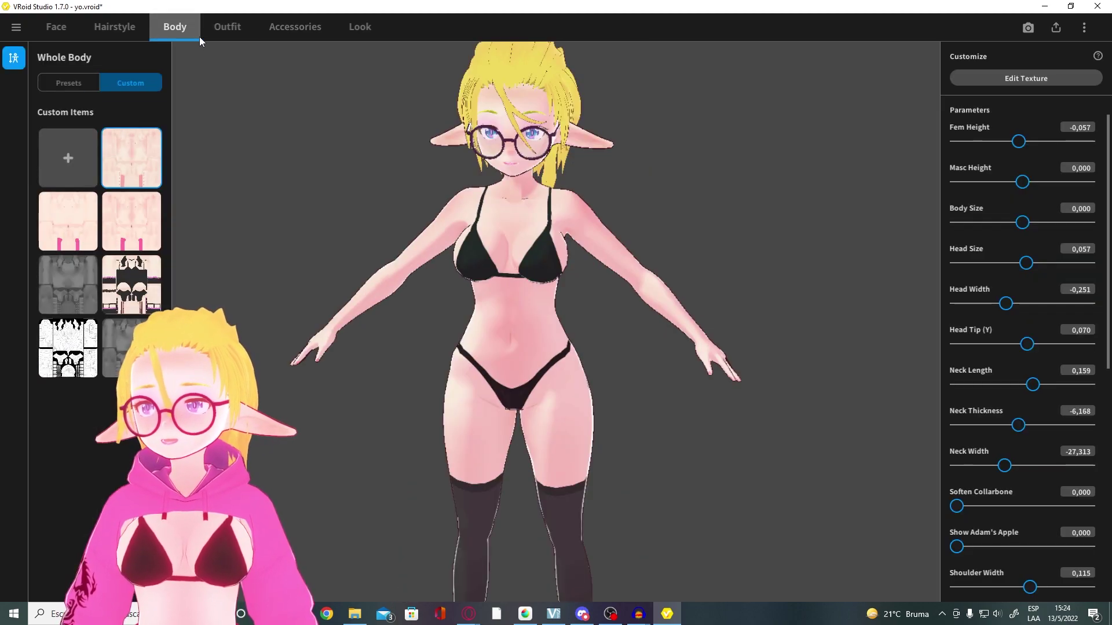
left_click(125, 287)
left_click_drag(440, 290, 670, 280)
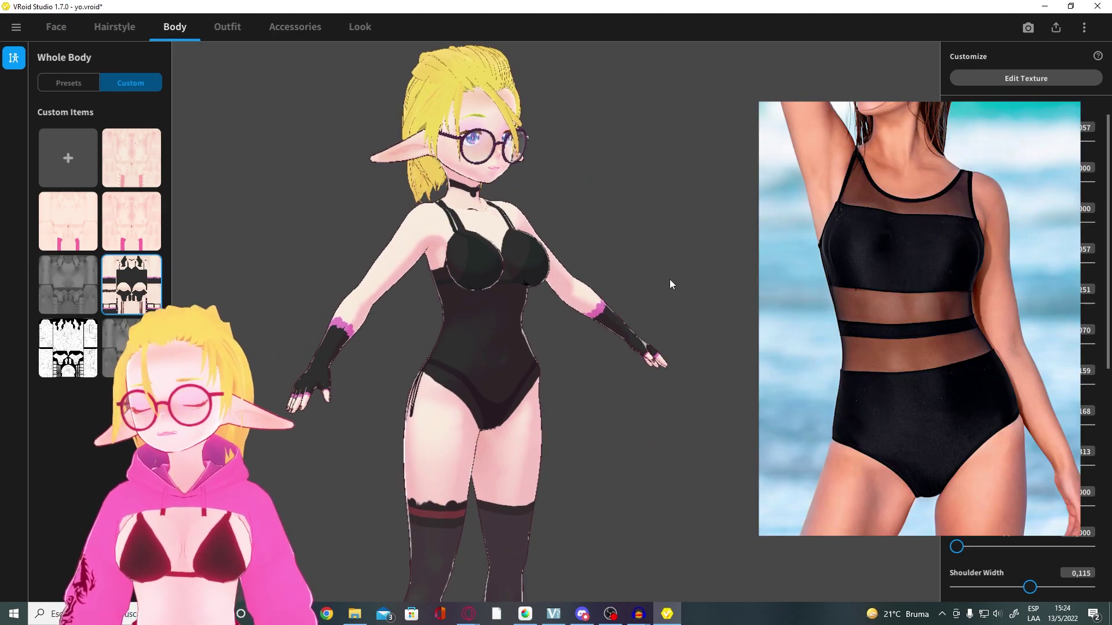
left_click_drag(669, 279, 547, 328)
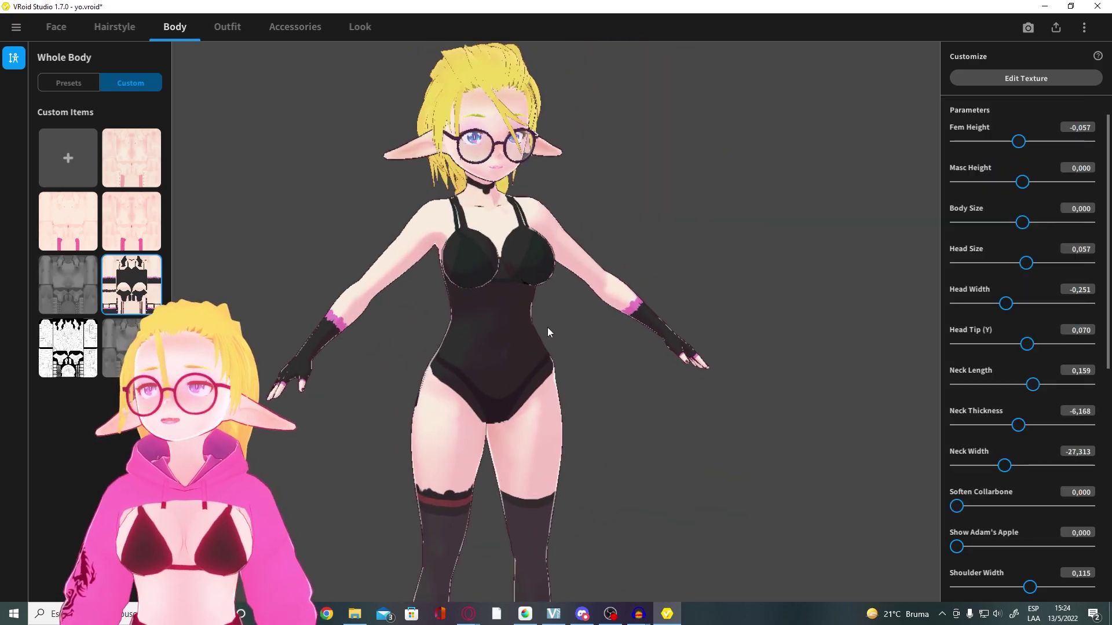
- Apply the plain custom skin without the painted bodysuit, and browse the outfit's custom tops
left_click(68, 220)
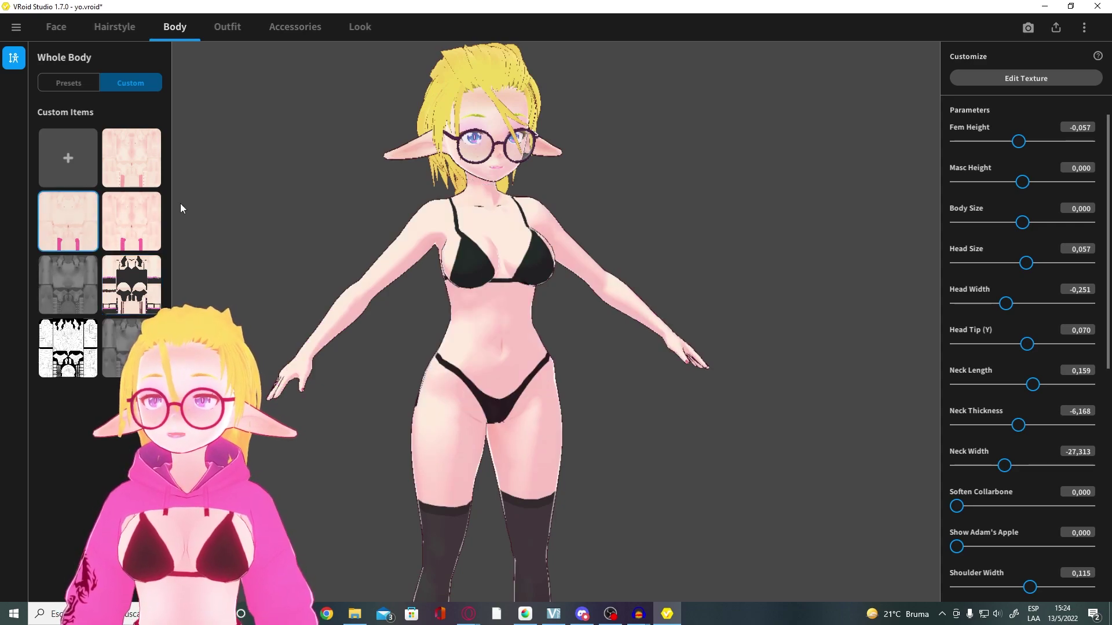
left_click_drag(455, 291, 353, 217)
left_click(238, 38)
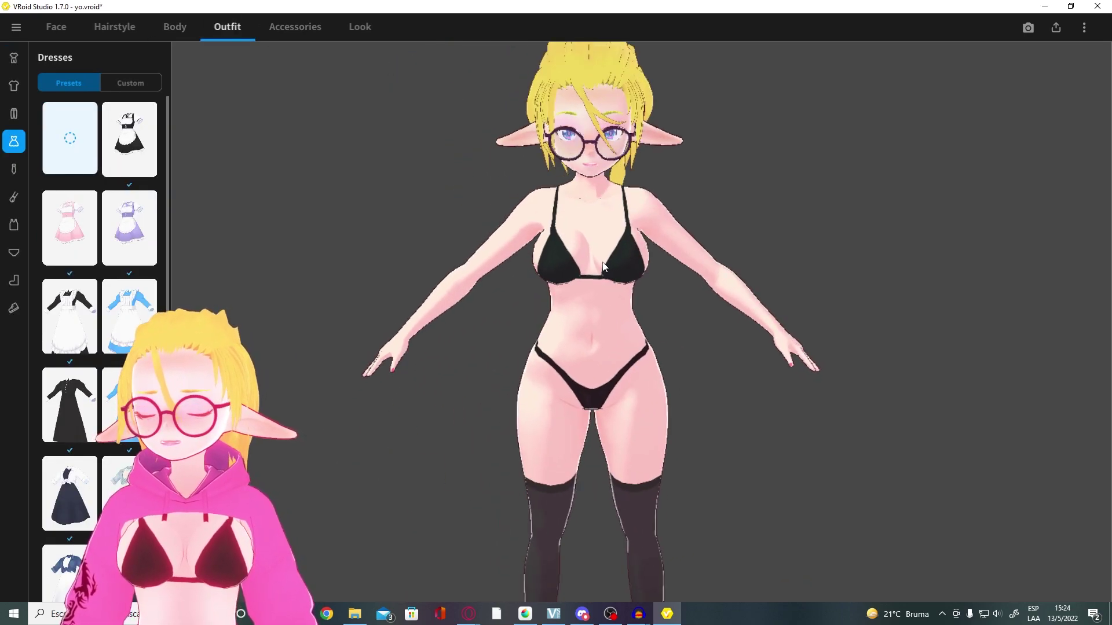
left_click(13, 87)
left_click(131, 83)
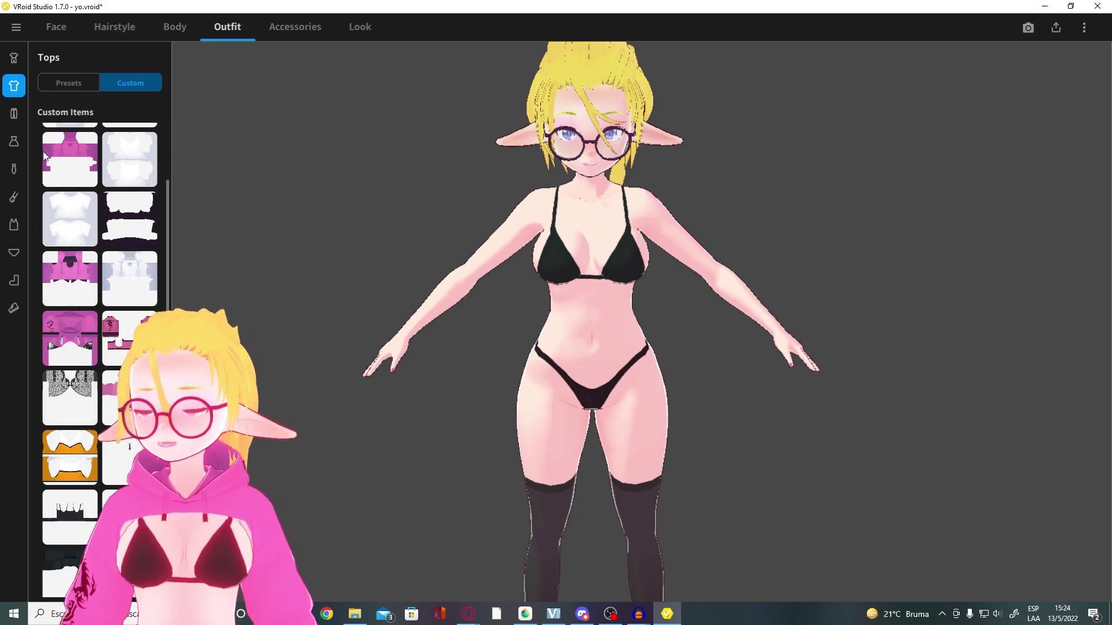
- Try the preset long black dress with the white ruffled apron on the avatar and inspect its front and back
left_click(14, 140)
left_click(69, 414)
left_click(69, 316)
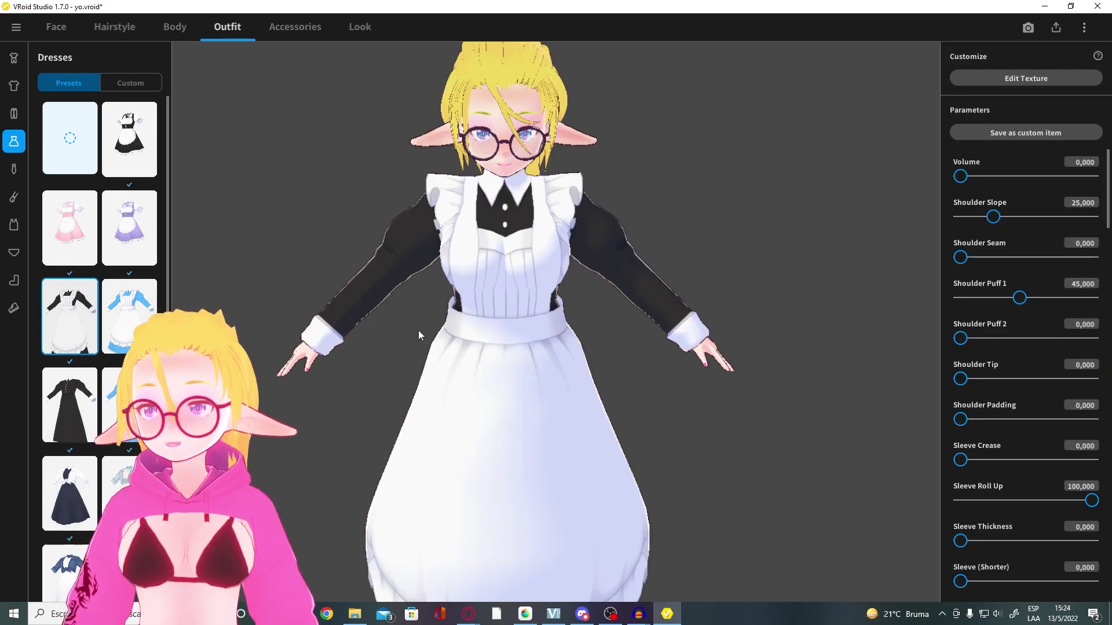
right_click_drag(369, 334, 569, 300)
right_click_drag(788, 172, 672, 237)
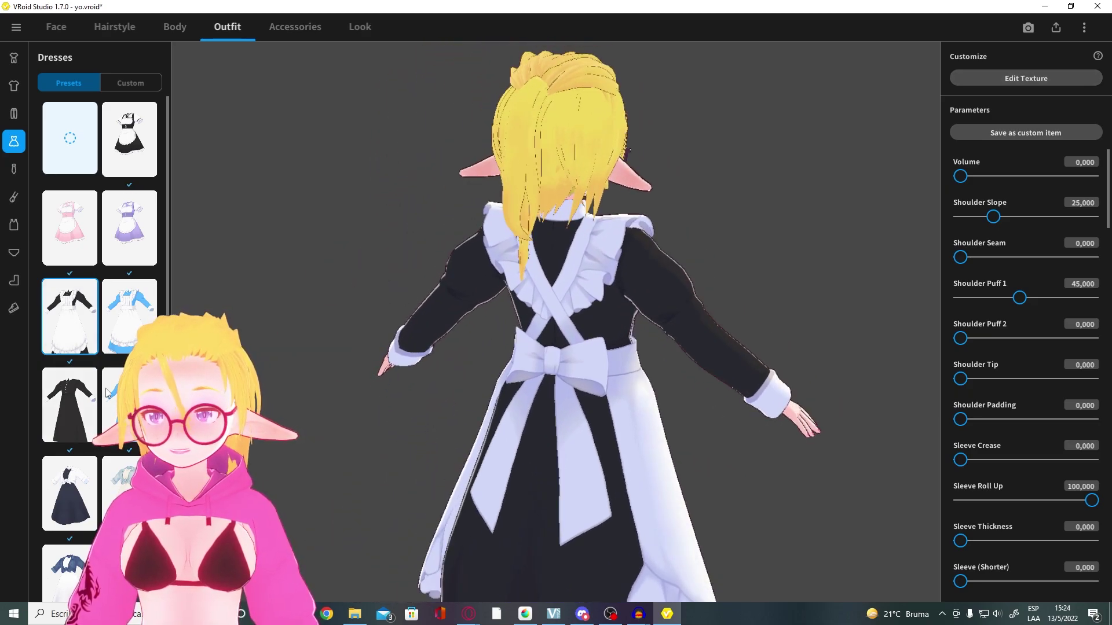
- Put the plain long black dress back on and open its texture for editing, saving the temporary items as custom items
key("ctrl+z")
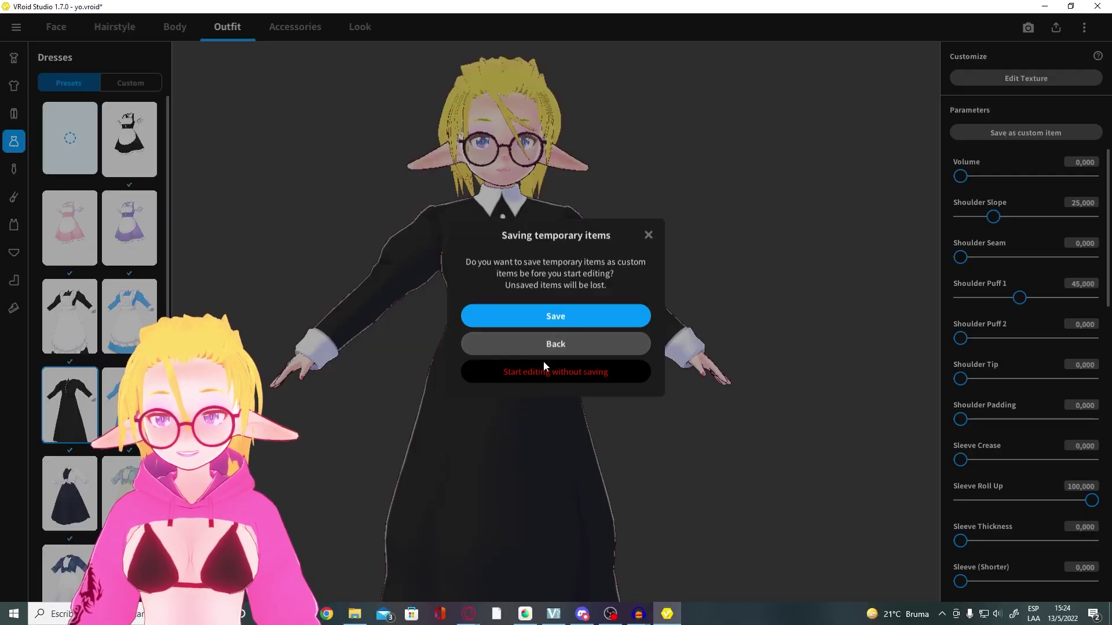
left_click(585, 319)
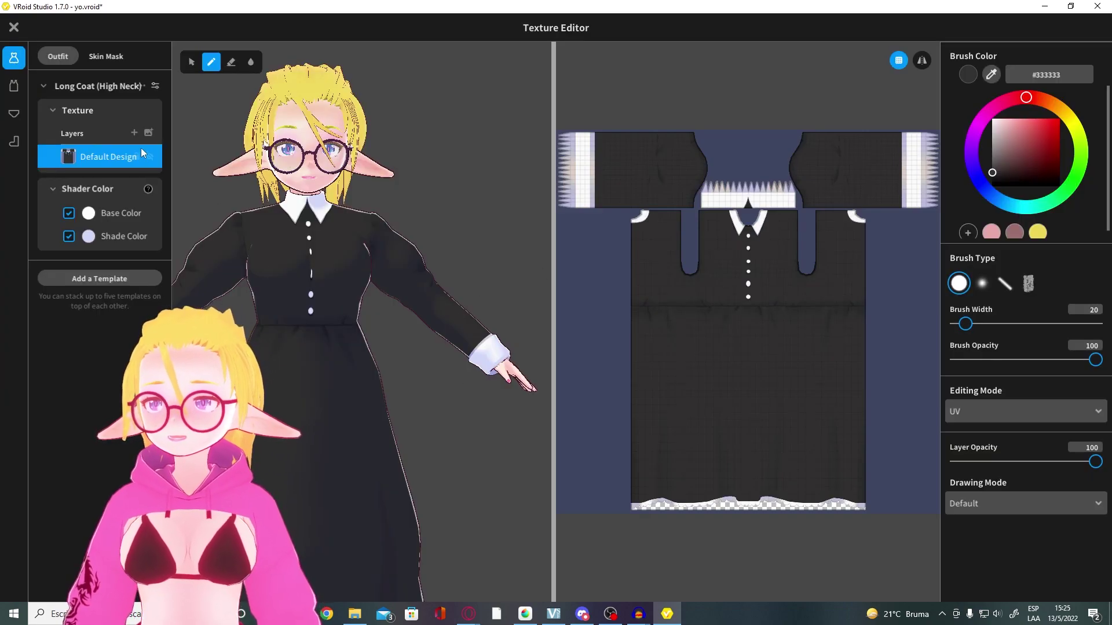
- Hide the dress's Default Design layer and select the skin mask's Default Design layer to examine which body parts it hides
left_click(149, 157)
right_click_drag(317, 296, 389, 297)
left_click(95, 61)
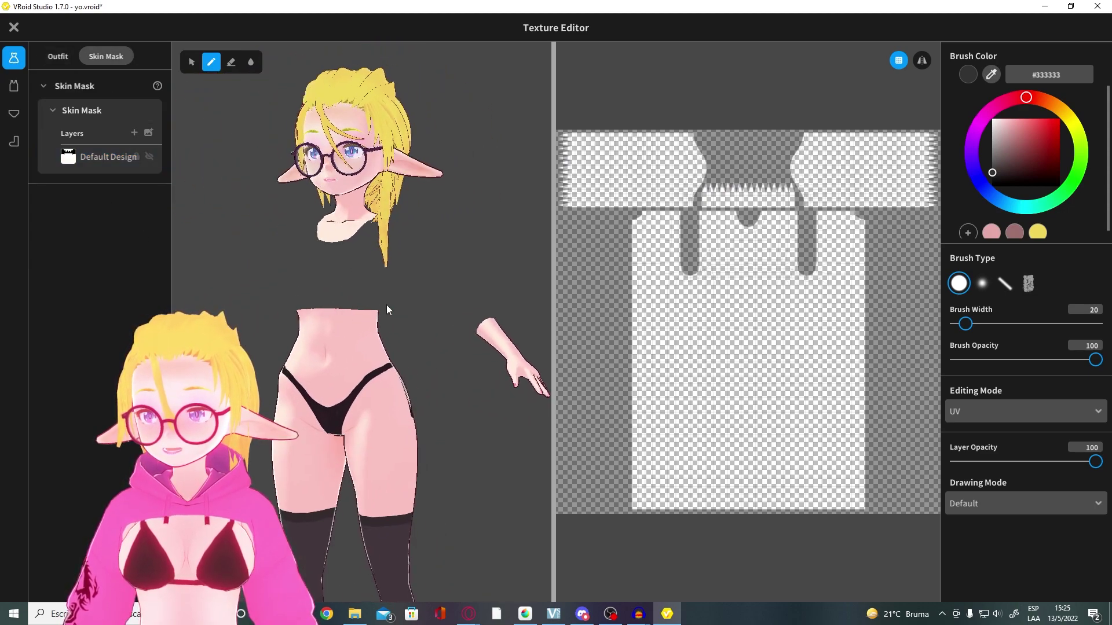
left_click(75, 165)
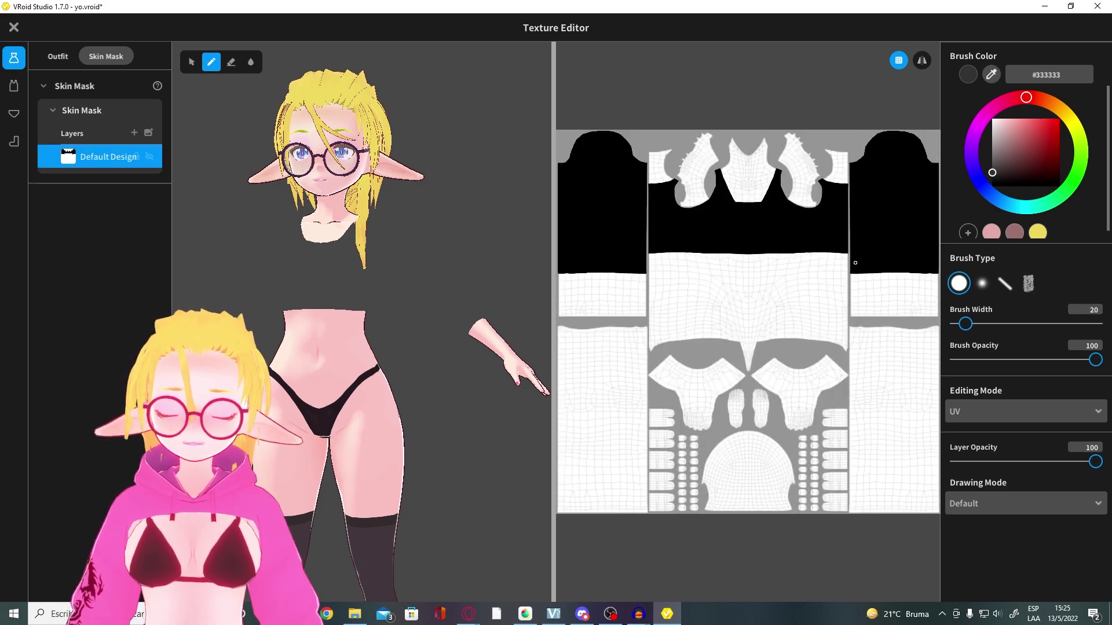
right_click_drag(354, 323, 418, 347)
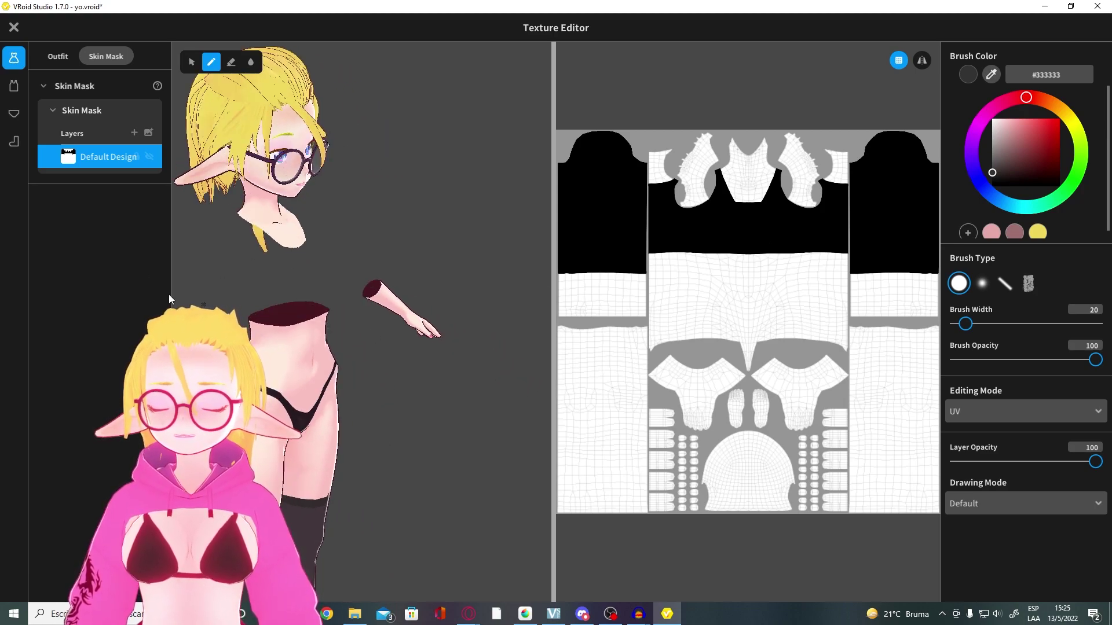
- Replace the skin mask's Default Design image with one that also hides the belly and hips, and inspect the masked body
right_click(87, 157)
left_click(115, 150)
double_click(382, 113)
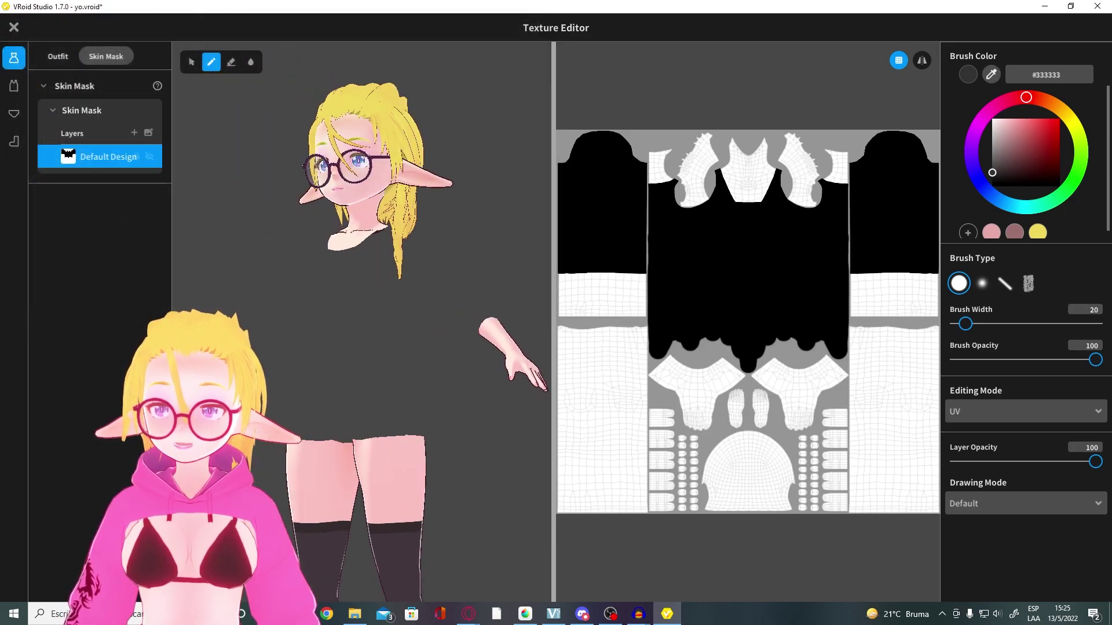
right_click_drag(304, 370, 373, 426)
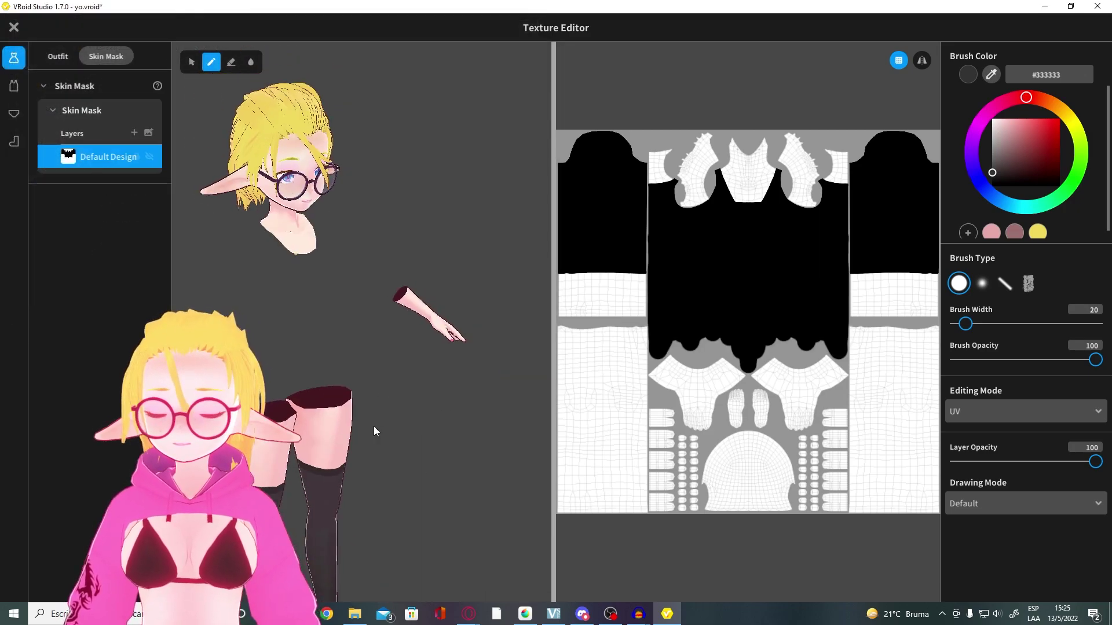
middle_click_drag(386, 524, 459, 343)
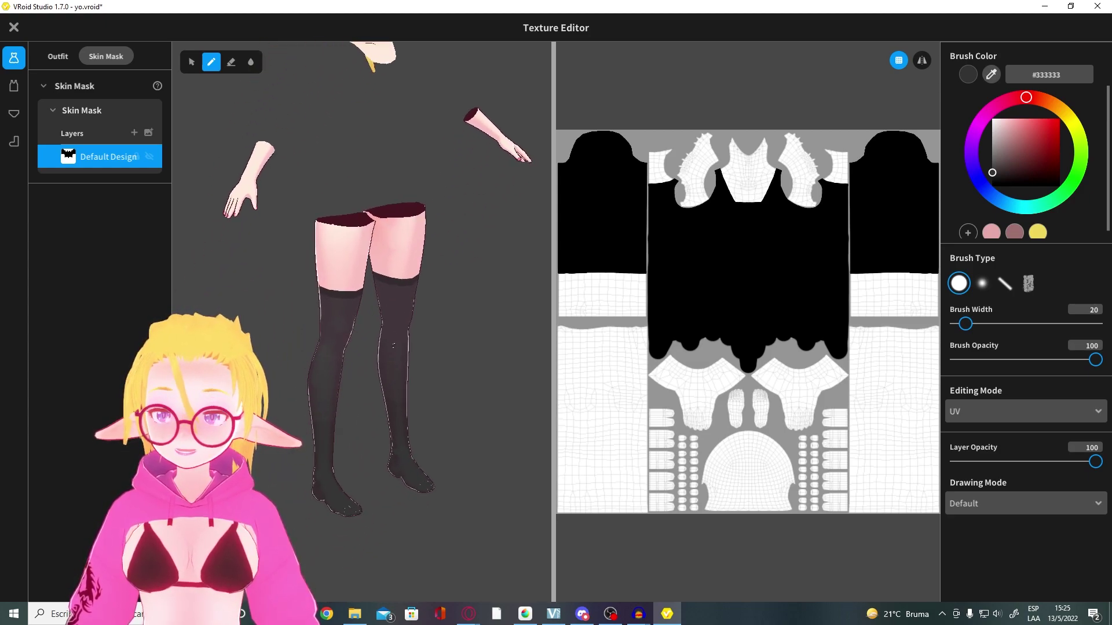
- Show the dress's Default Design layer again and inspect the dress over the masked body from below and the front
left_click(38, 58)
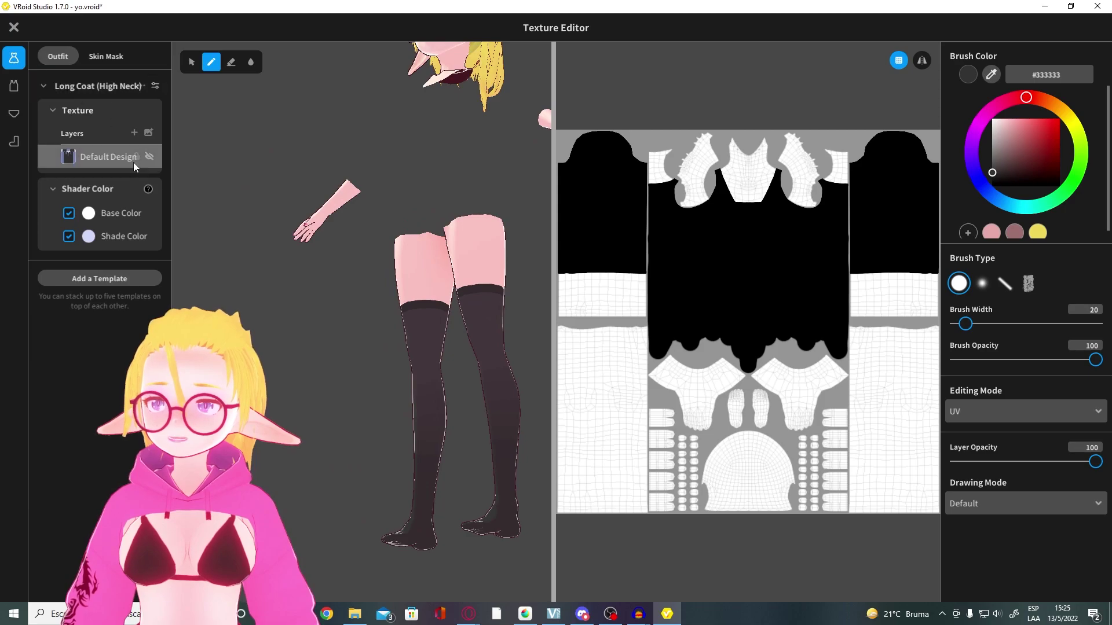
left_click(149, 155)
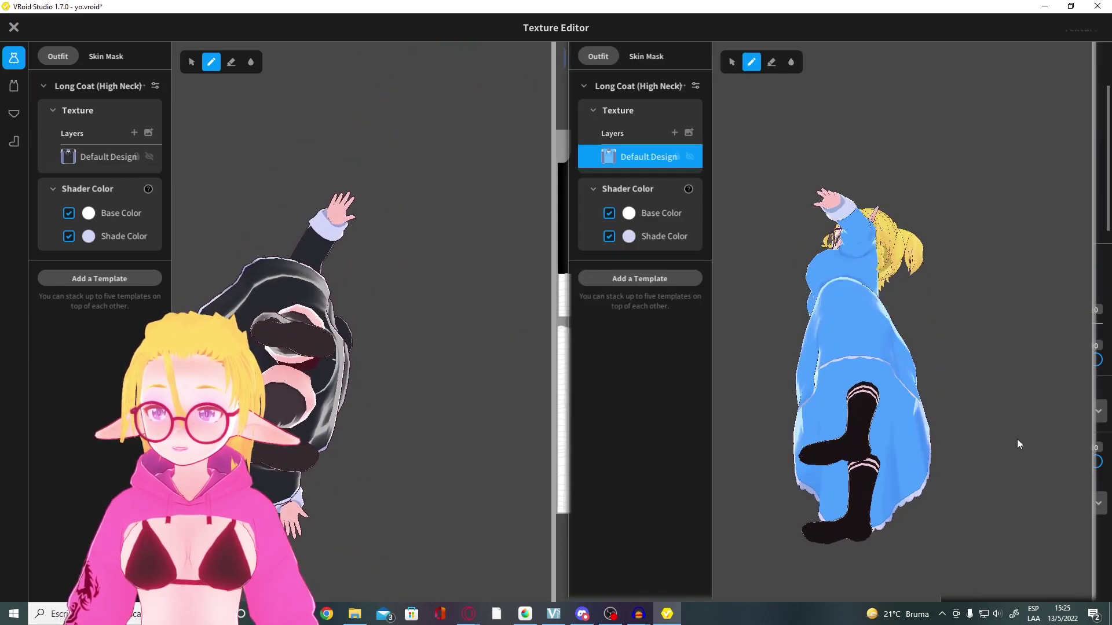
right_click_drag(1017, 439, 871, 462)
left_click(690, 156)
right_click_drag(437, 401, 249, 337)
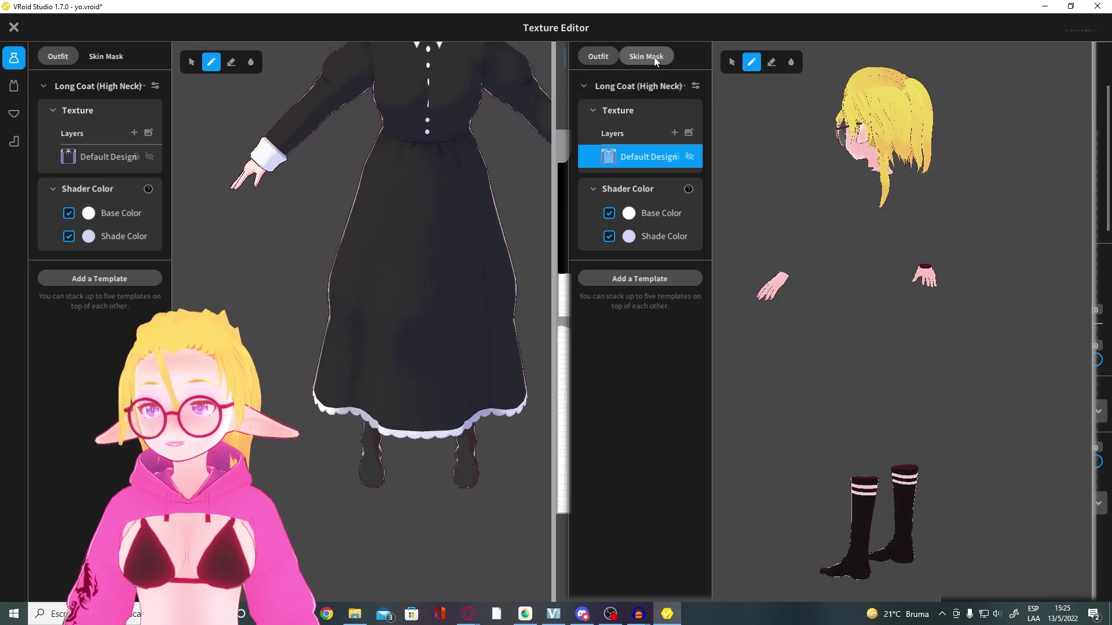
- Examine the skin mask's Default Design layer and compare the masked avatar with the dressed one from several sides
left_click(648, 58)
right_click_drag(316, 313, 252, 300)
left_click(671, 165)
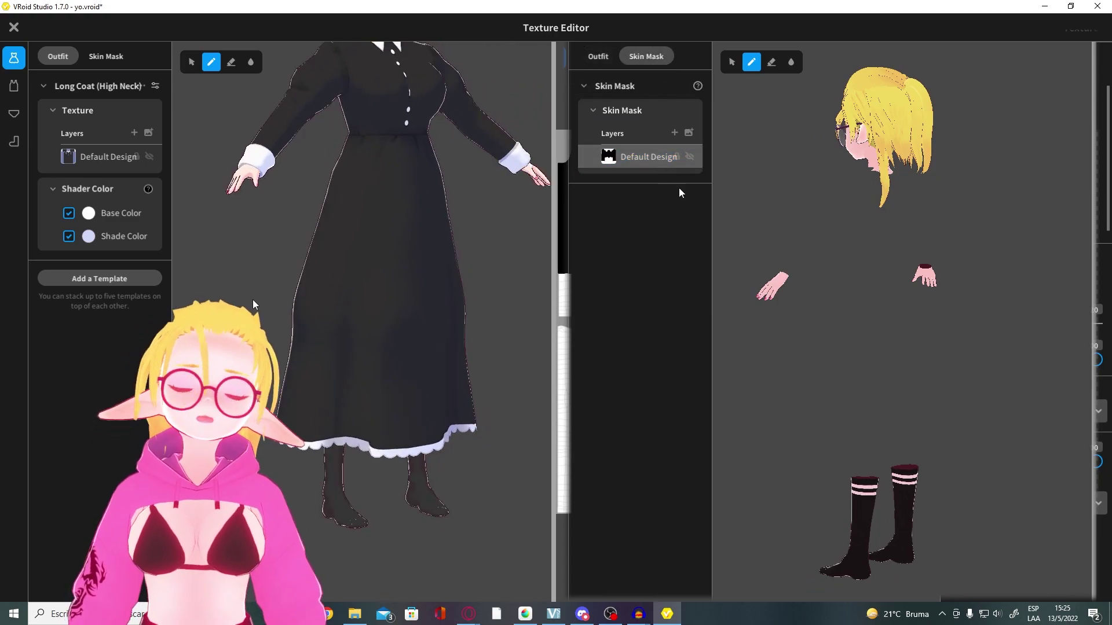
middle_click_drag(319, 209, 293, 314)
right_click_drag(293, 314, 278, 315)
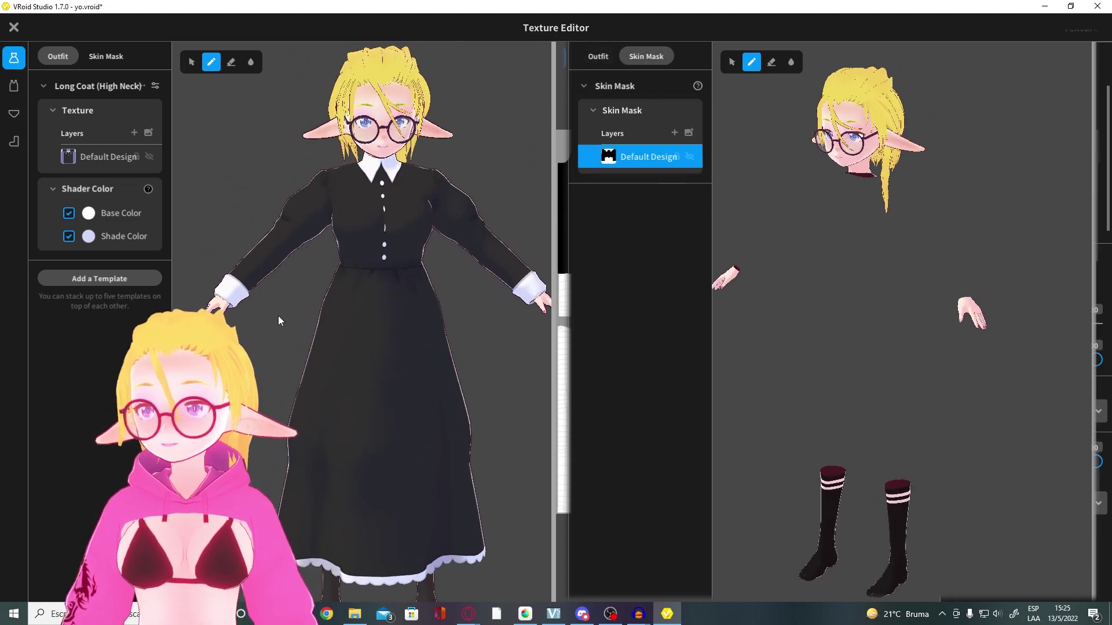
- Close the texture editor without saving the edited dress
left_click(14, 27)
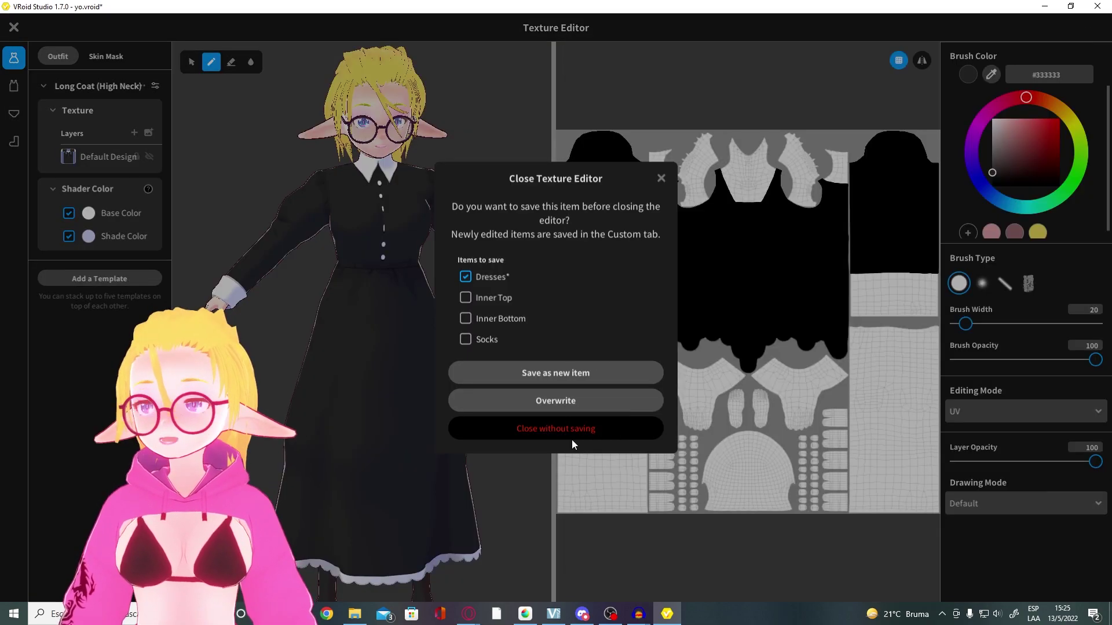
left_click(572, 439)
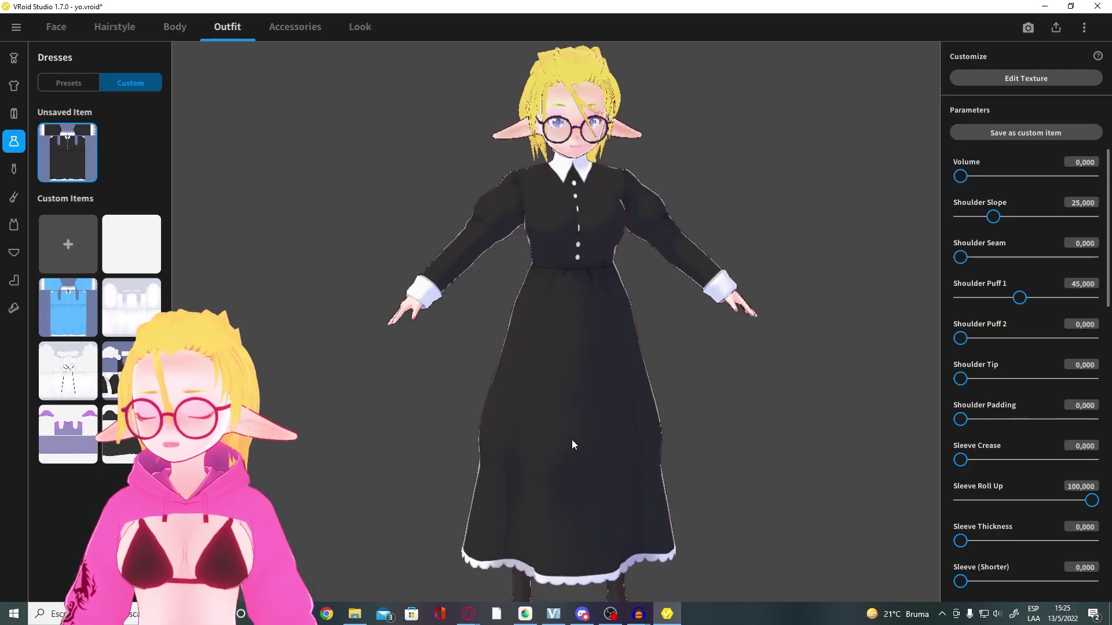
- Dress the avatar in the custom pink short-sleeved top with the dark collar
left_click(14, 86)
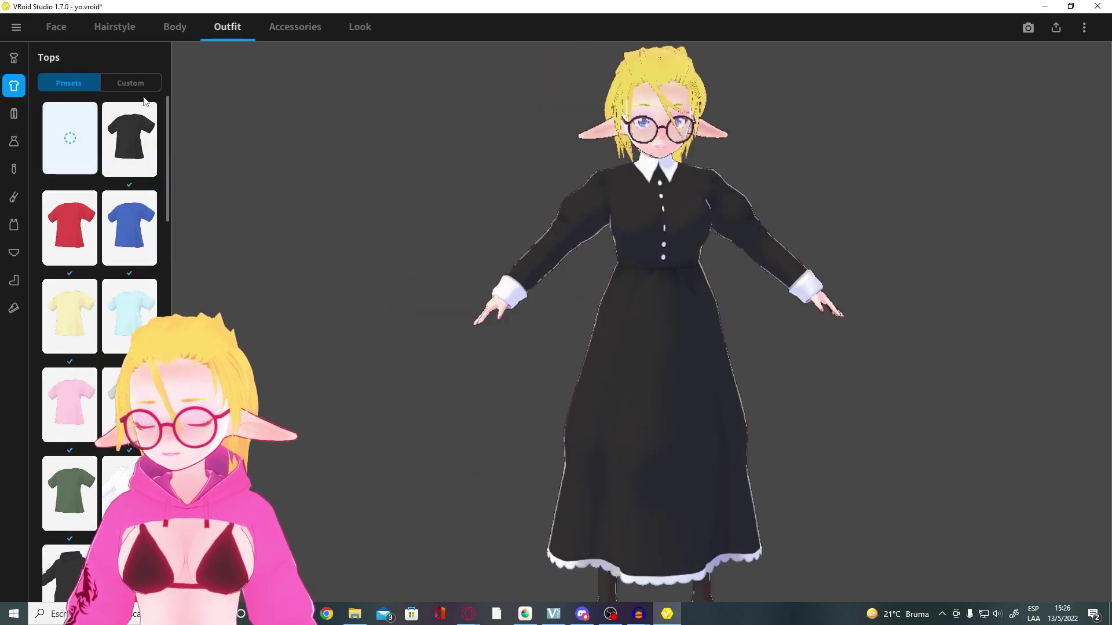
scroll(93, 191, "down", 3)
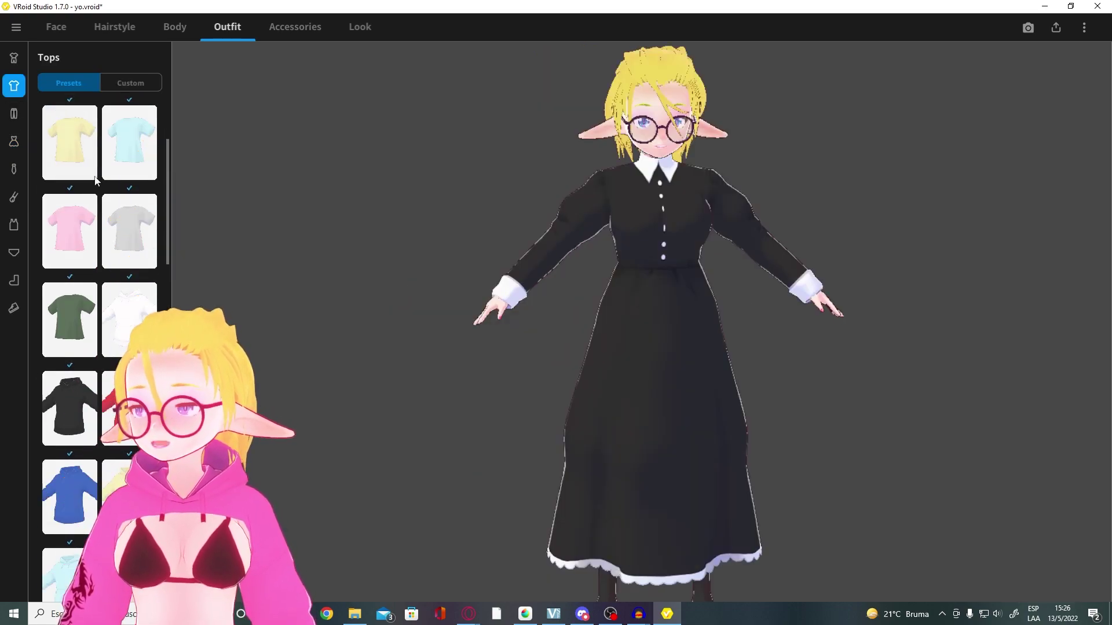
left_click(131, 83)
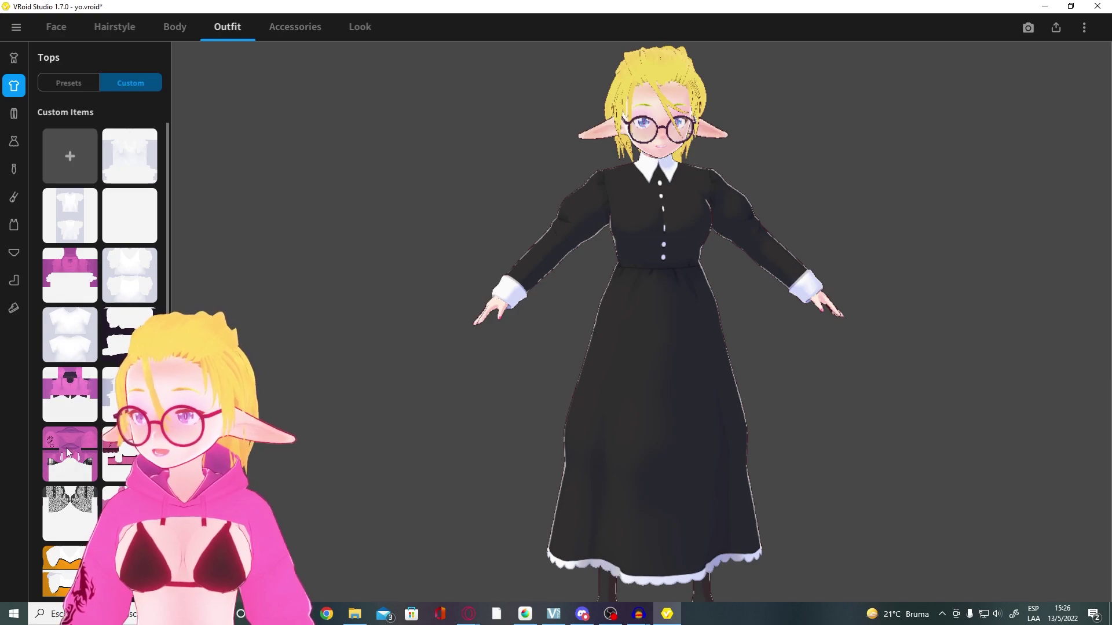
left_click(58, 399)
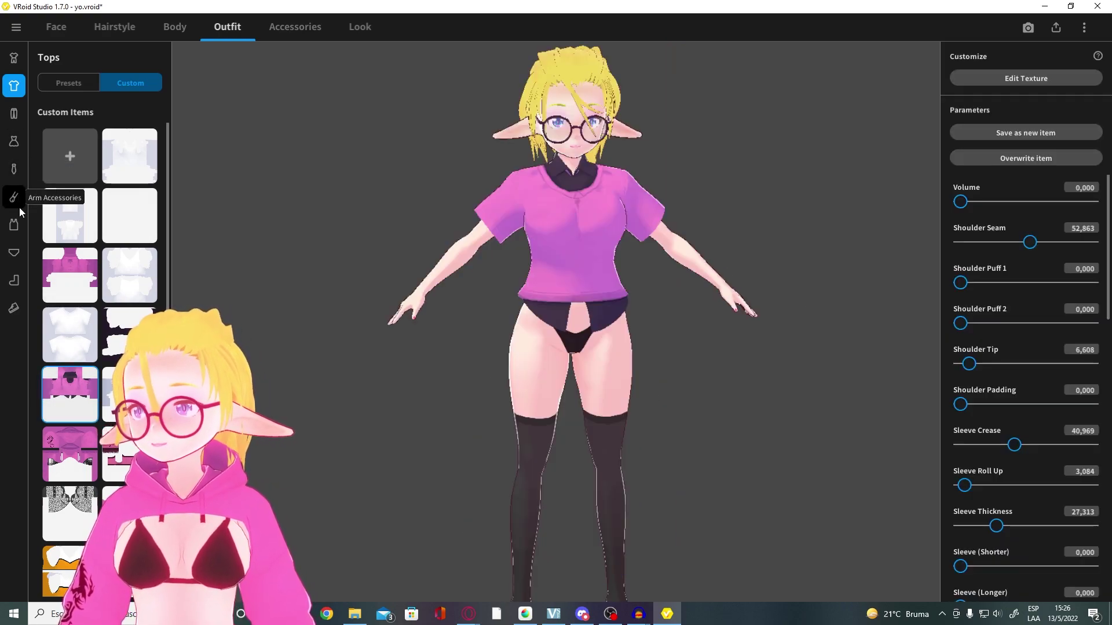
- Add the custom dark plaid pleated skirt to the outfit
left_click(14, 114)
left_click(130, 83)
left_click(130, 156)
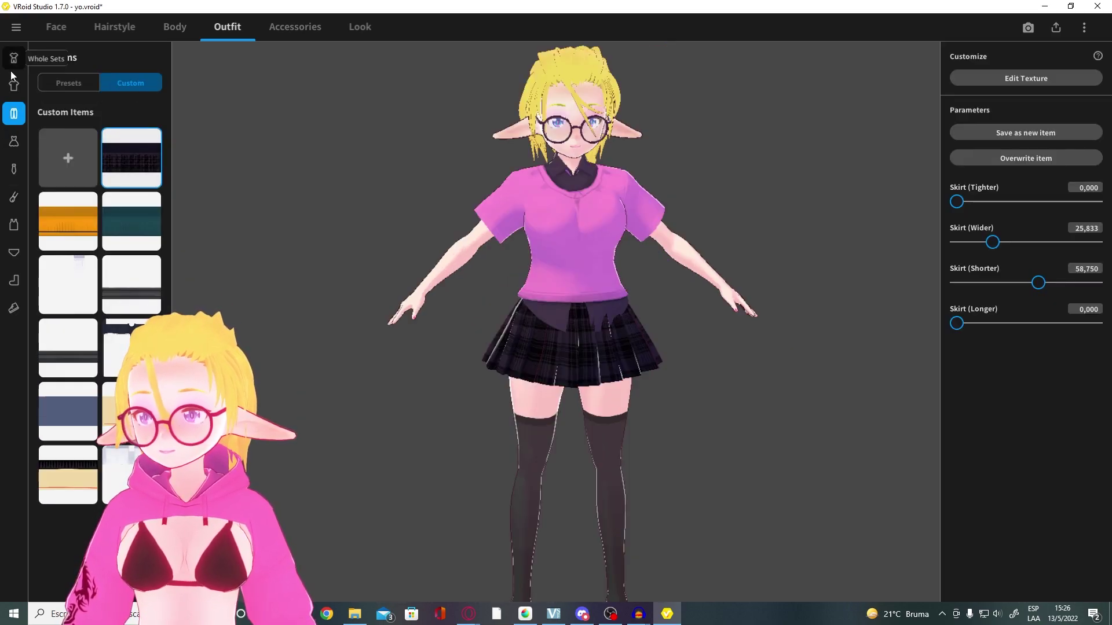
- Add the custom long black tie as the avatar's neck accessory
left_click(14, 169)
left_click(130, 83)
left_click(148, 186)
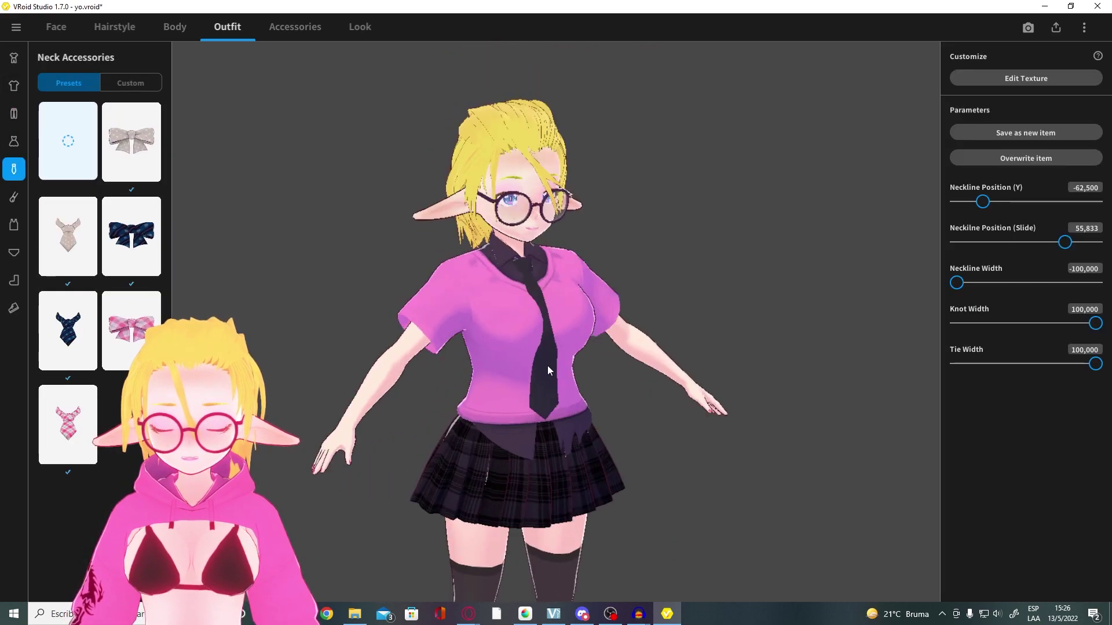
- Examine how the tie, pink top and plaid skirt fit the avatar from several sides and close up
right_click_drag(547, 366, 528, 357)
left_click_drag(527, 357, 572, 431)
left_click_drag(630, 474, 539, 391)
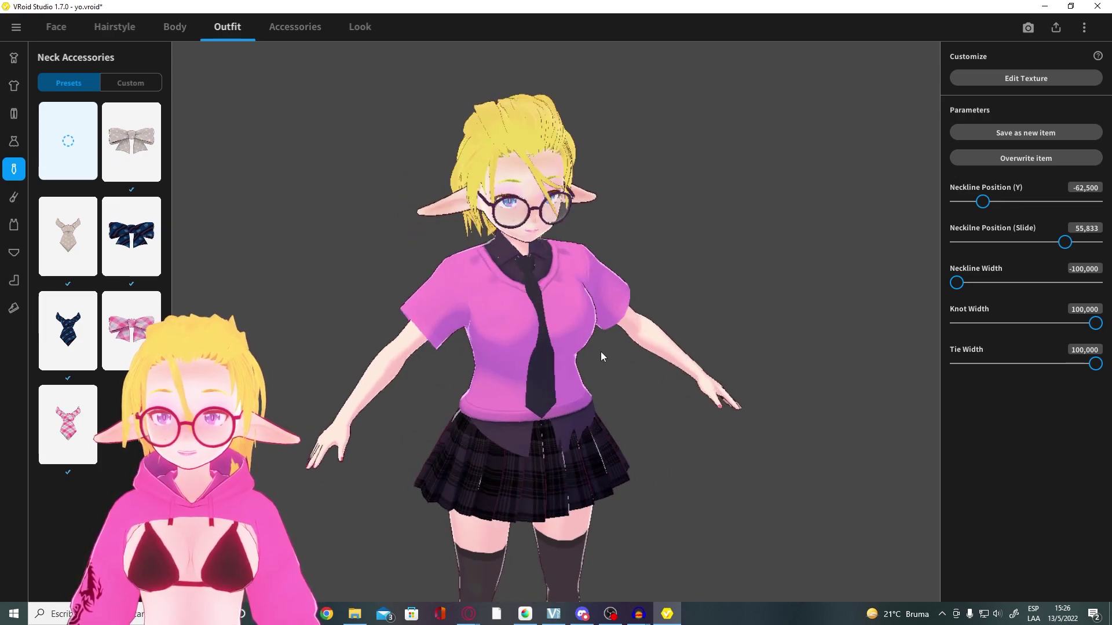
left_click_drag(600, 352, 561, 332)
middle_click_drag(560, 263, 575, 370)
scroll(574, 370, "up", 2)
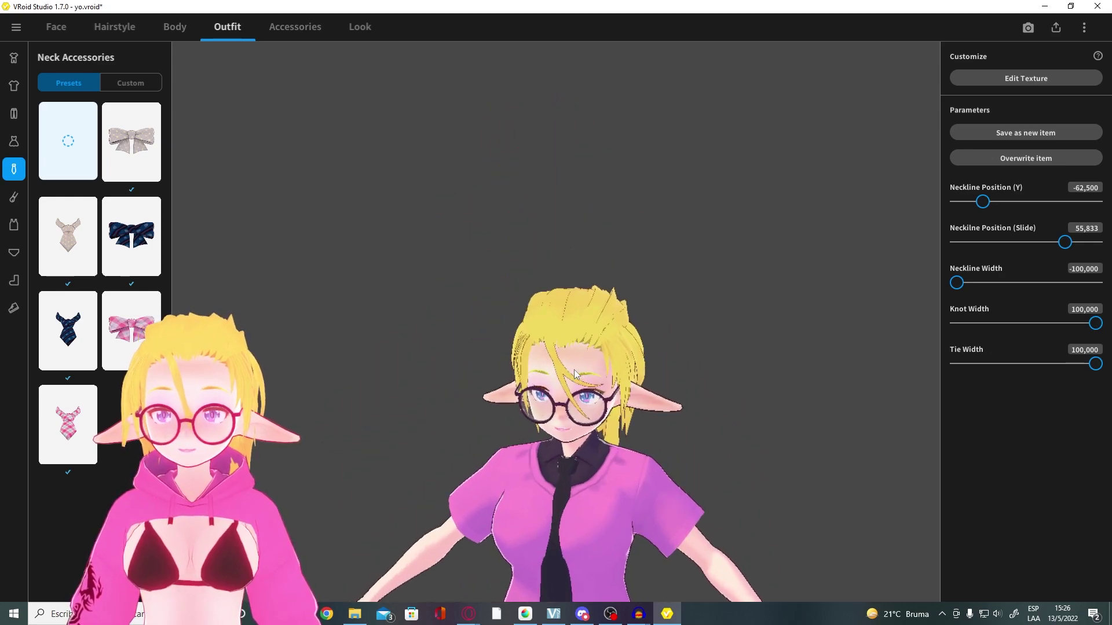
left_click_drag(581, 474, 621, 513)
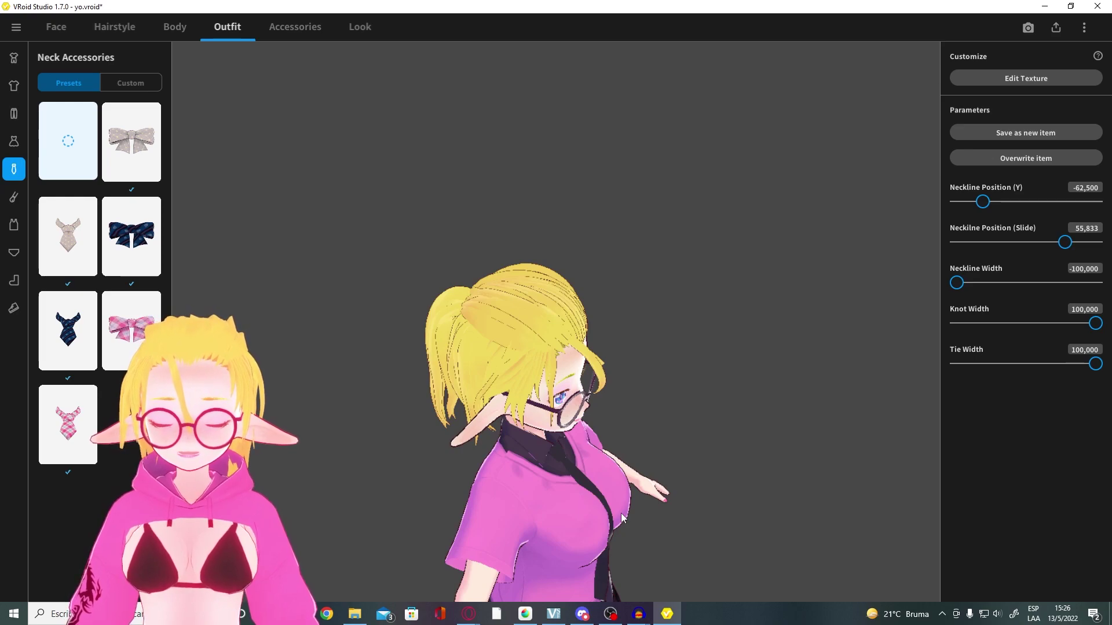
right_click_drag(642, 223, 566, 242)
- Open the VRM export for the finished avatar
left_click(1055, 27)
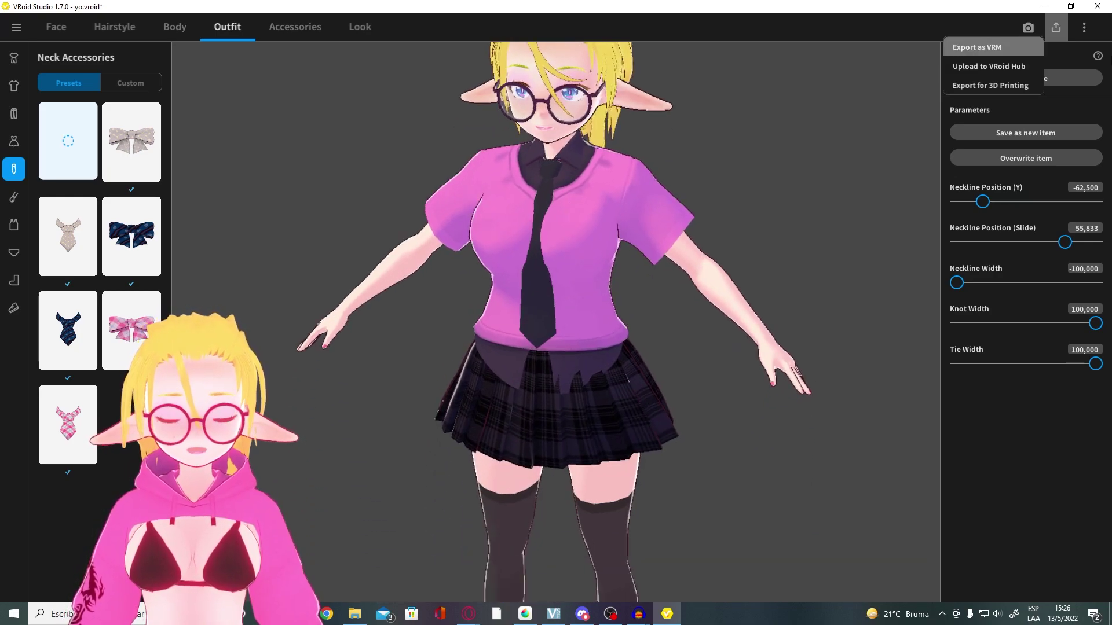
left_click(1002, 46)
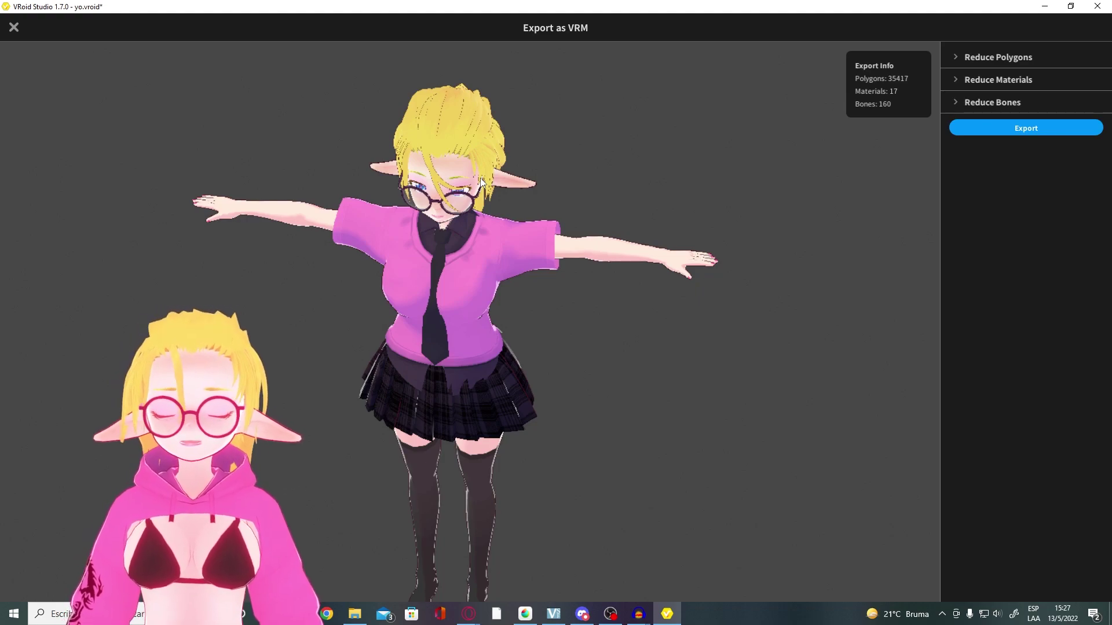
- Enable Edit Hair Cross-Section in the polygon reduction options of the VRM export
right_click_drag(317, 225, 469, 273)
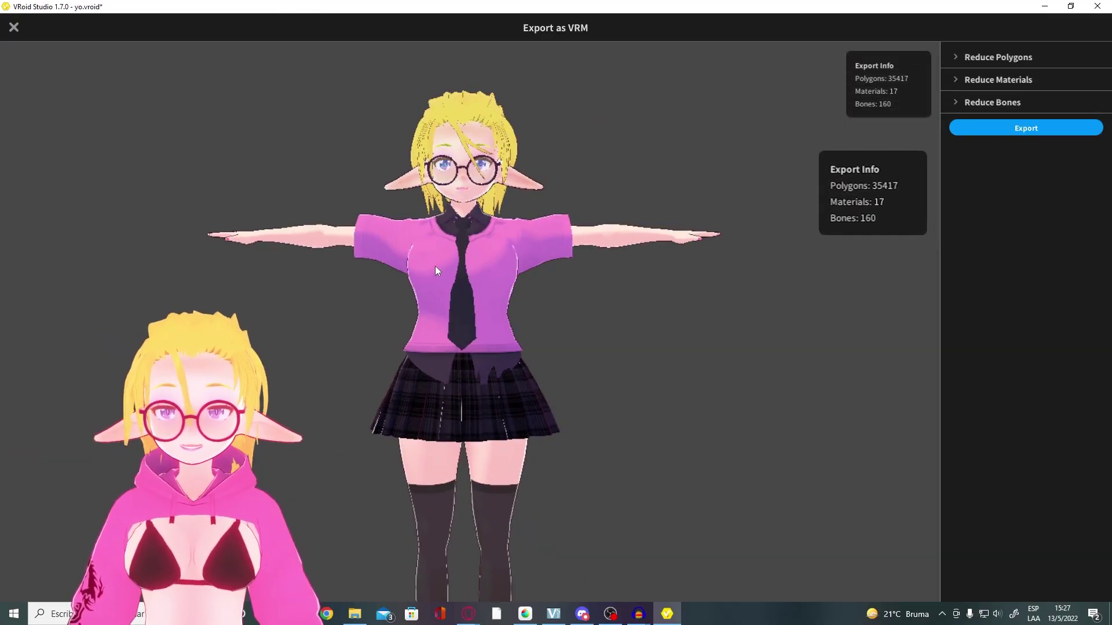
scroll(435, 265, "up", 2)
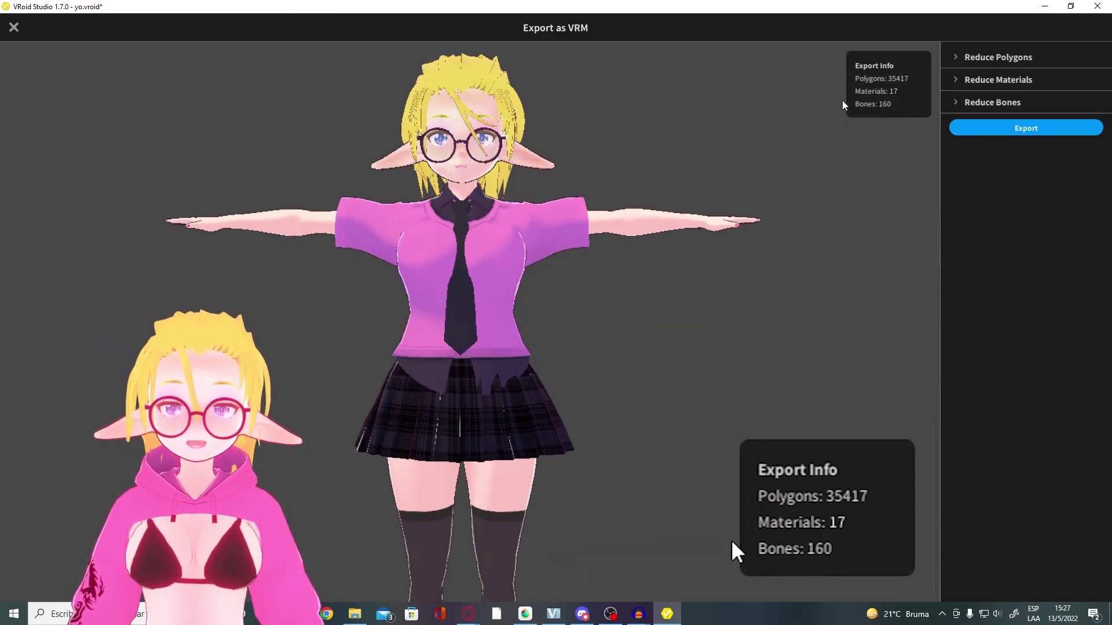
left_click(953, 62)
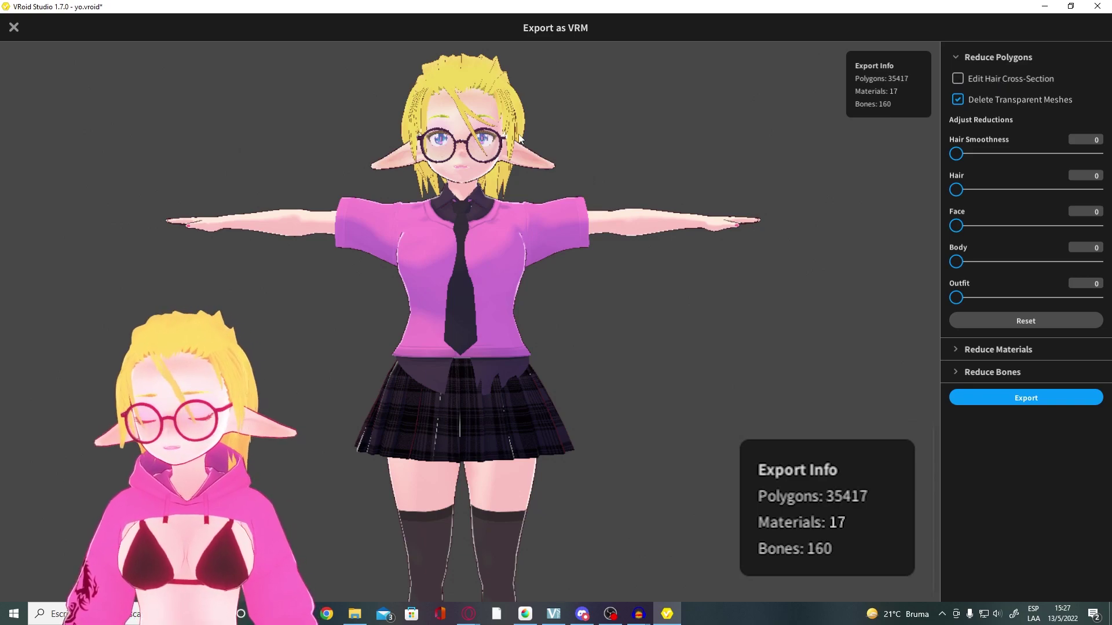
left_click(957, 79)
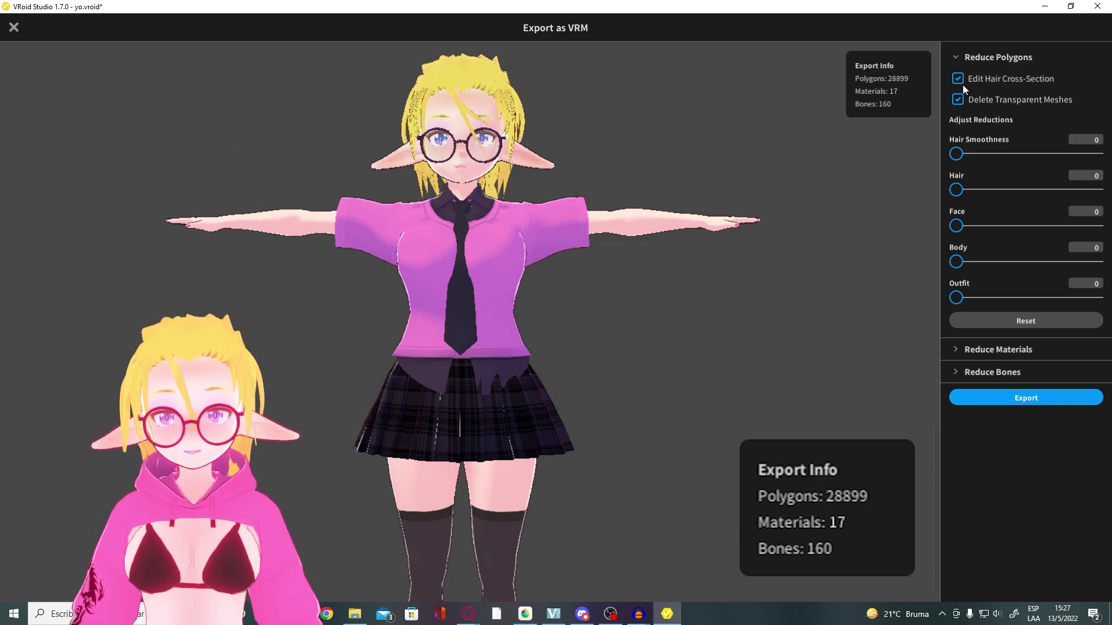
key("ctrl+z")
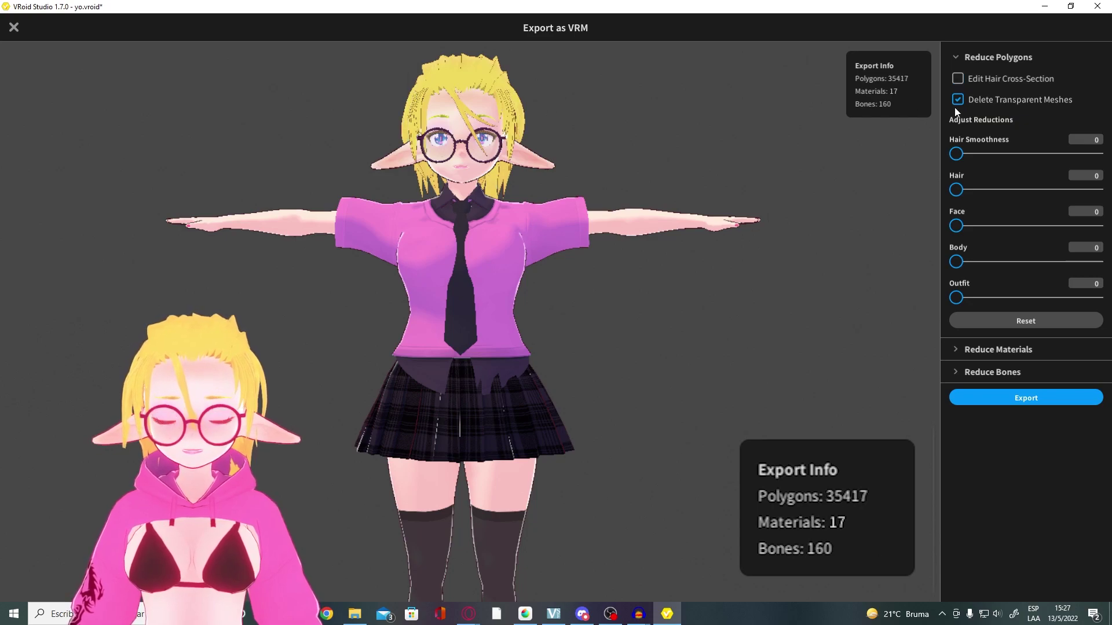
left_click(958, 79)
- Examine the avatar's hair and outfit from the front, back and sides with the hair cross-section reduction applied
right_click_drag(482, 131, 589, 164)
right_click_drag(677, 205, 602, 139)
right_click_drag(849, 120, 733, 152)
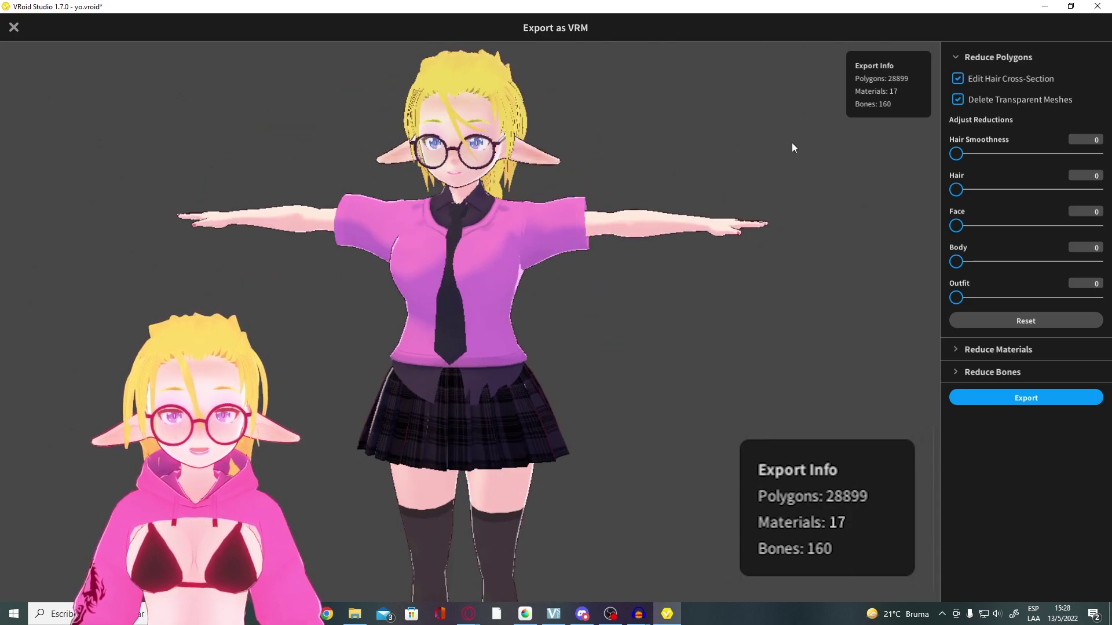
left_click(958, 100)
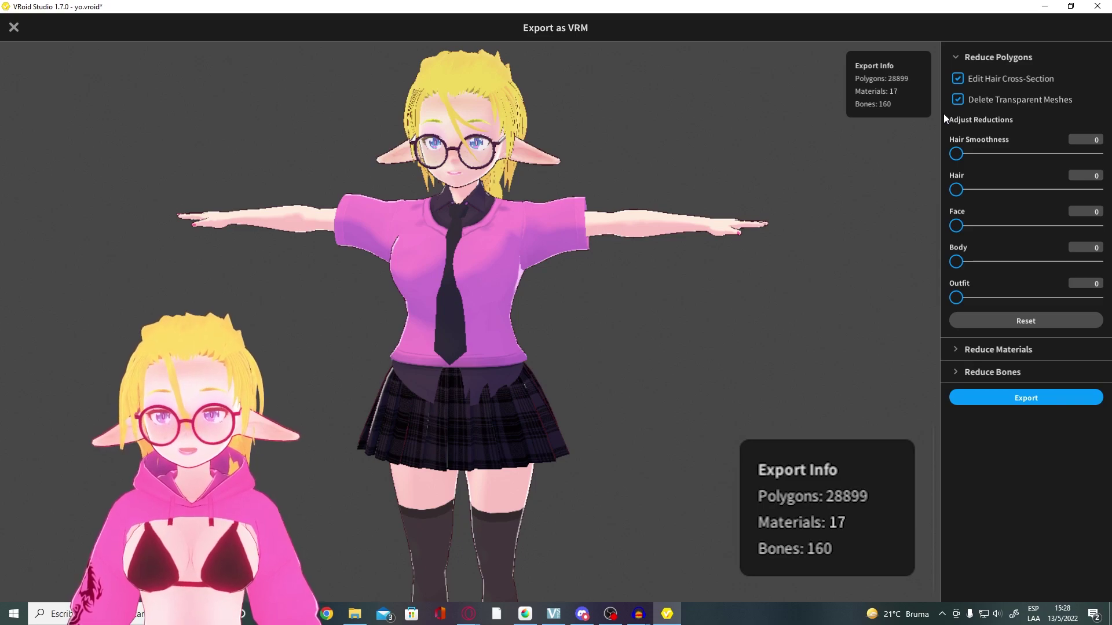
right_click_drag(639, 214, 766, 210)
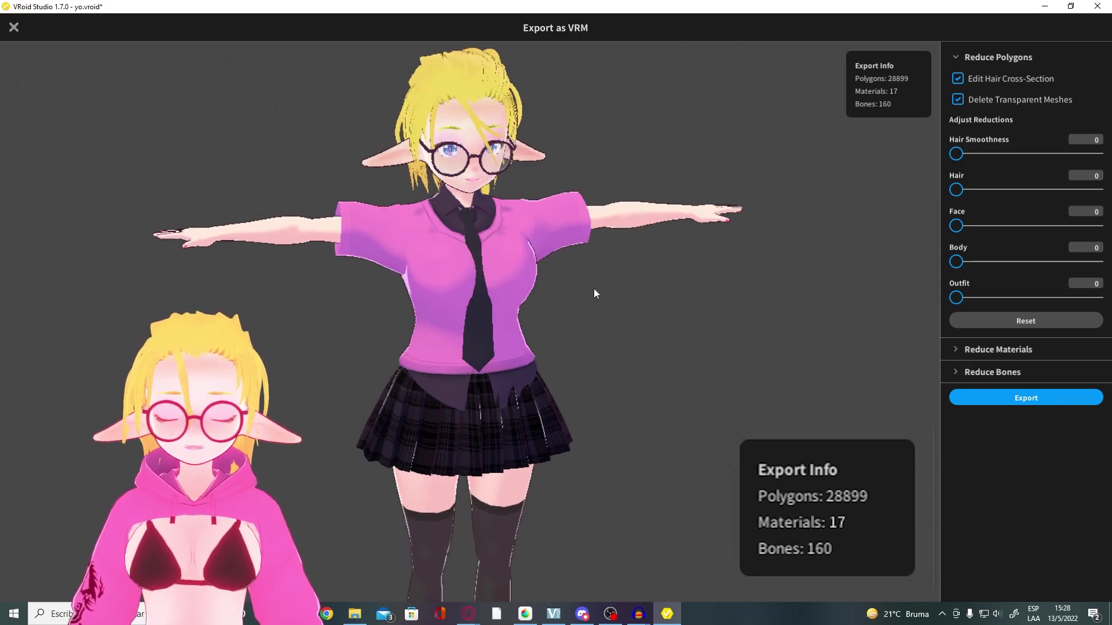
right_click_drag(508, 264, 539, 487)
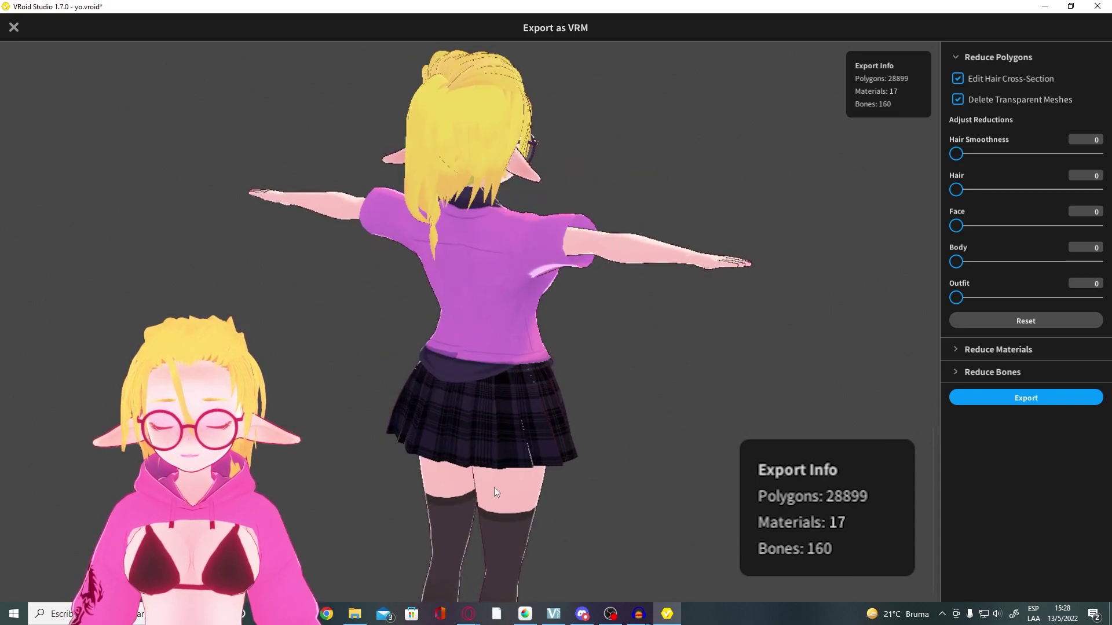
right_click_drag(527, 240, 576, 206)
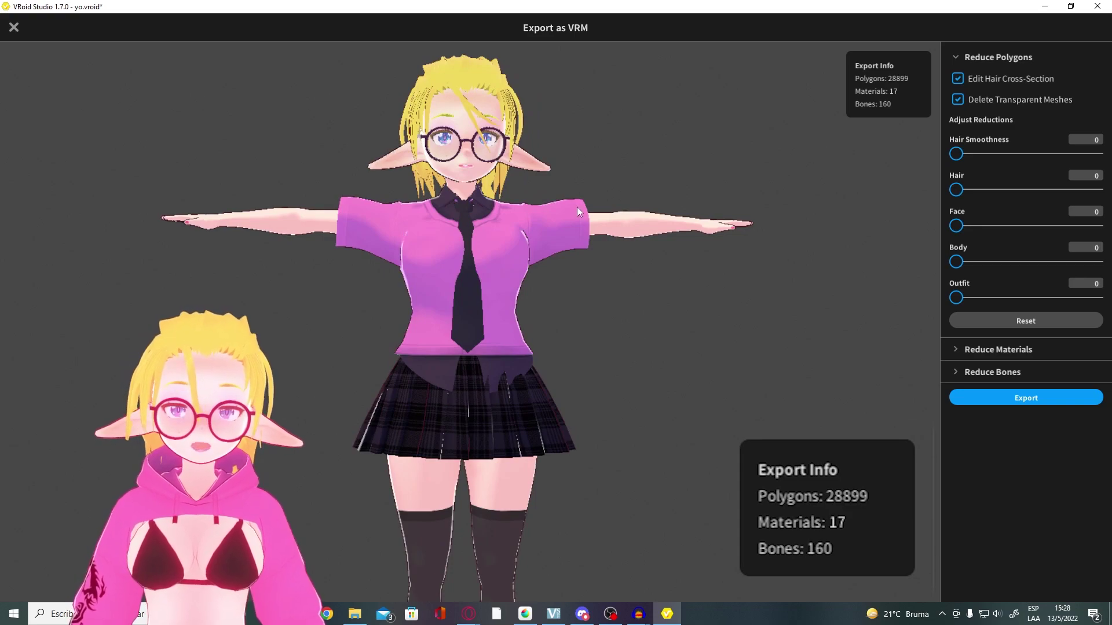
middle_click_drag(570, 258, 578, 47)
middle_click_drag(609, 350, 570, 544)
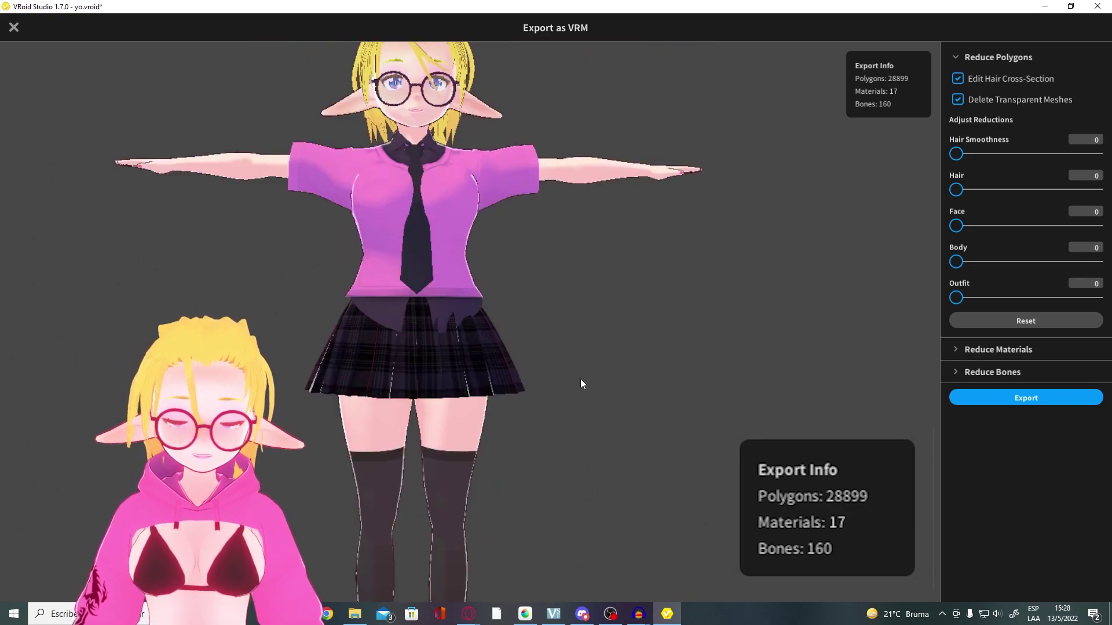
middle_click_drag(656, 197, 707, 236)
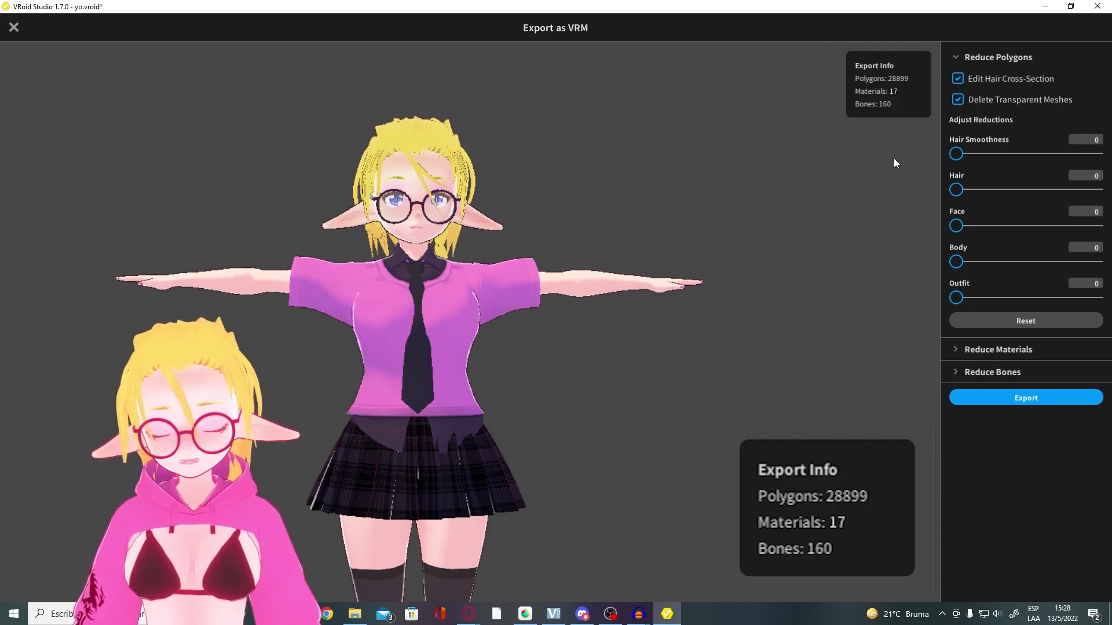
middle_click_drag(485, 342, 550, 287)
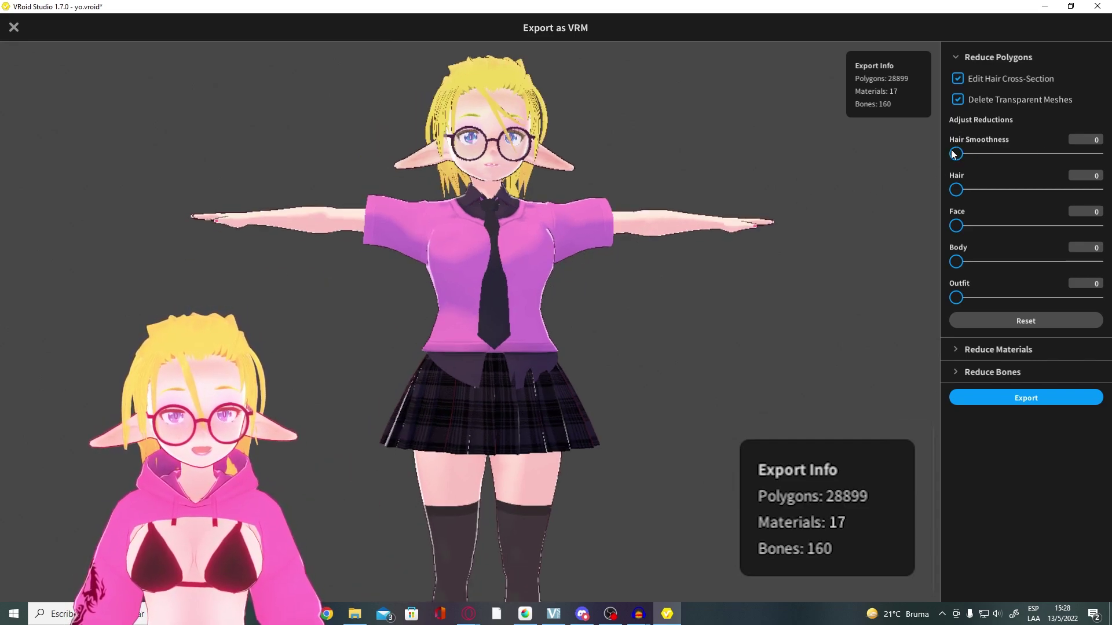
- Set the Hair Smoothness reduction to 25, and try a Hair reduction of 20 before returning it to 0
type("25")
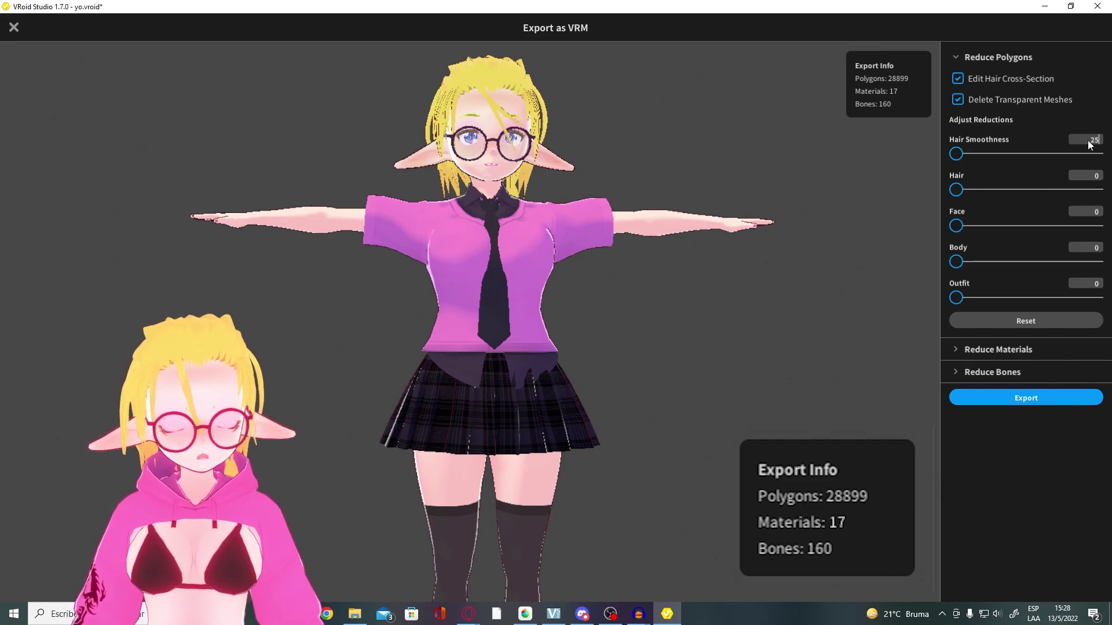
left_click(984, 189)
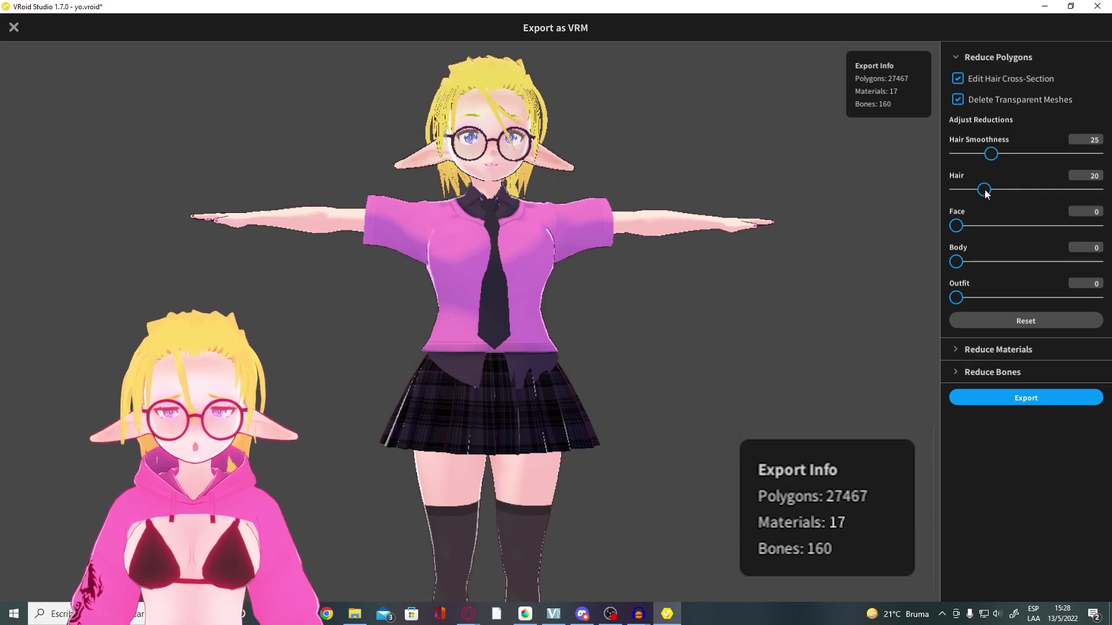
left_click_drag(978, 194, 947, 193)
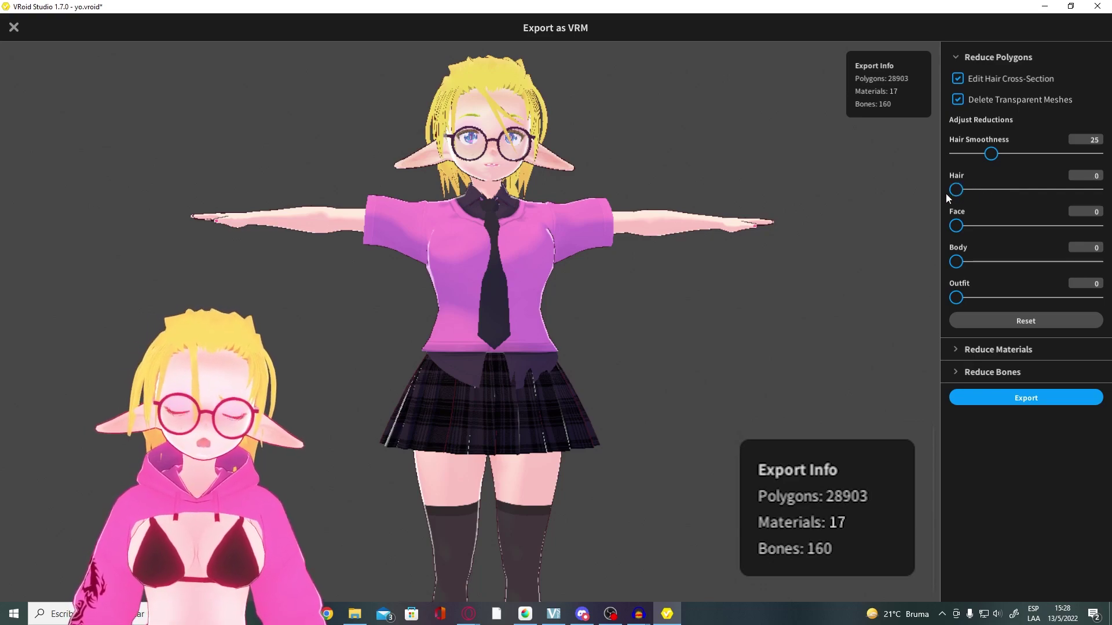
- Examine the avatar's hair and face close up, and its full body from the front
scroll(583, 260, "up", 5)
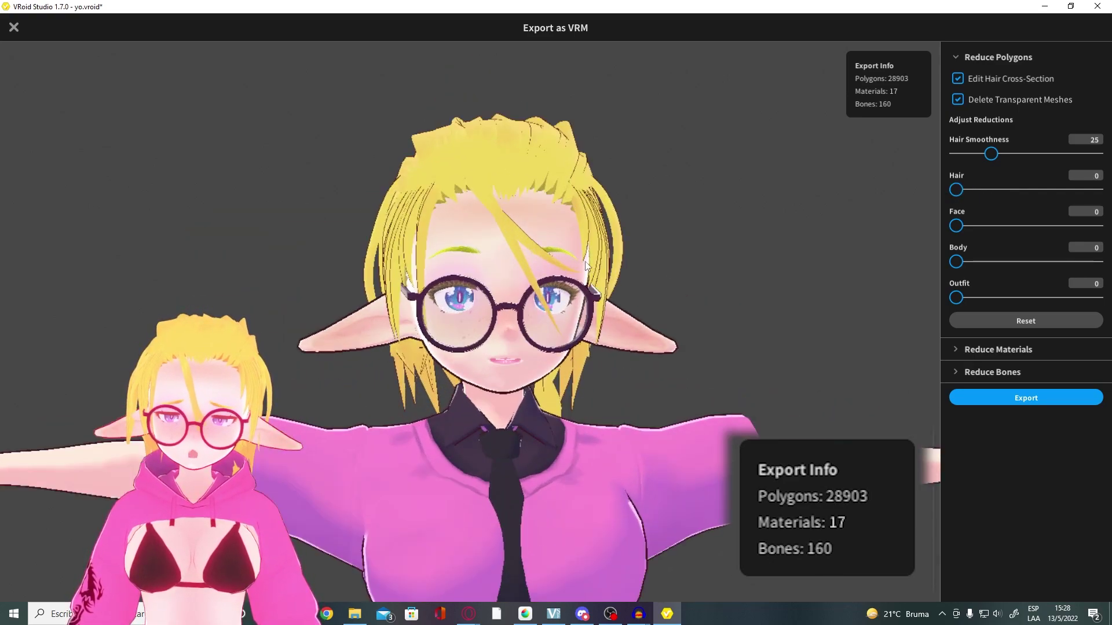
right_click_drag(572, 258, 585, 259)
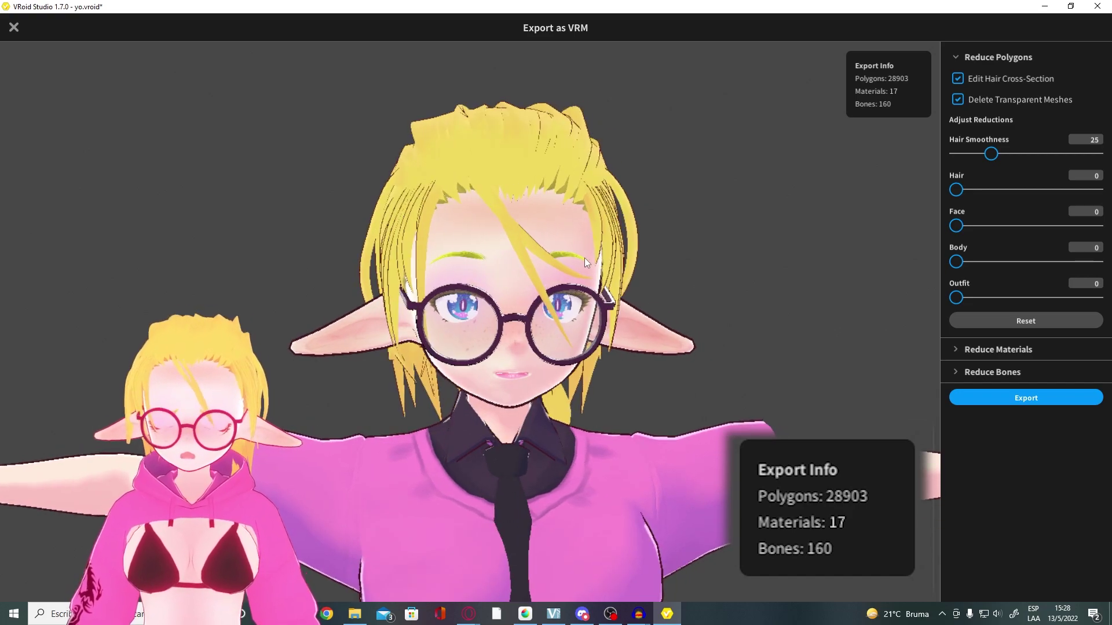
scroll(579, 258, "down", 2)
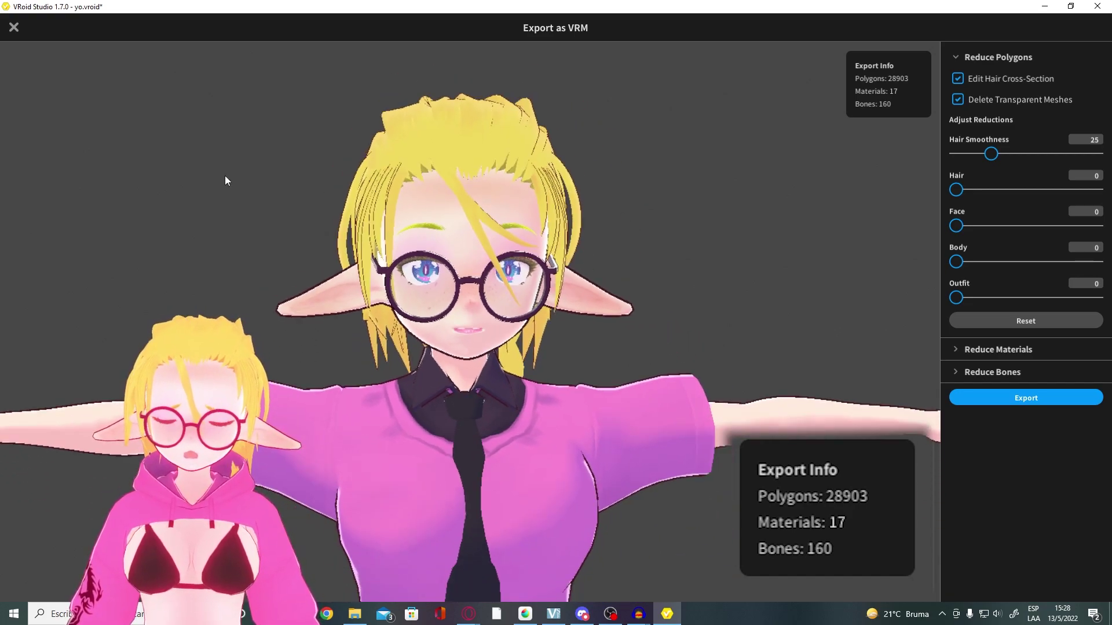
middle_click_drag(401, 417, 411, 300)
scroll(414, 299, "down", 3)
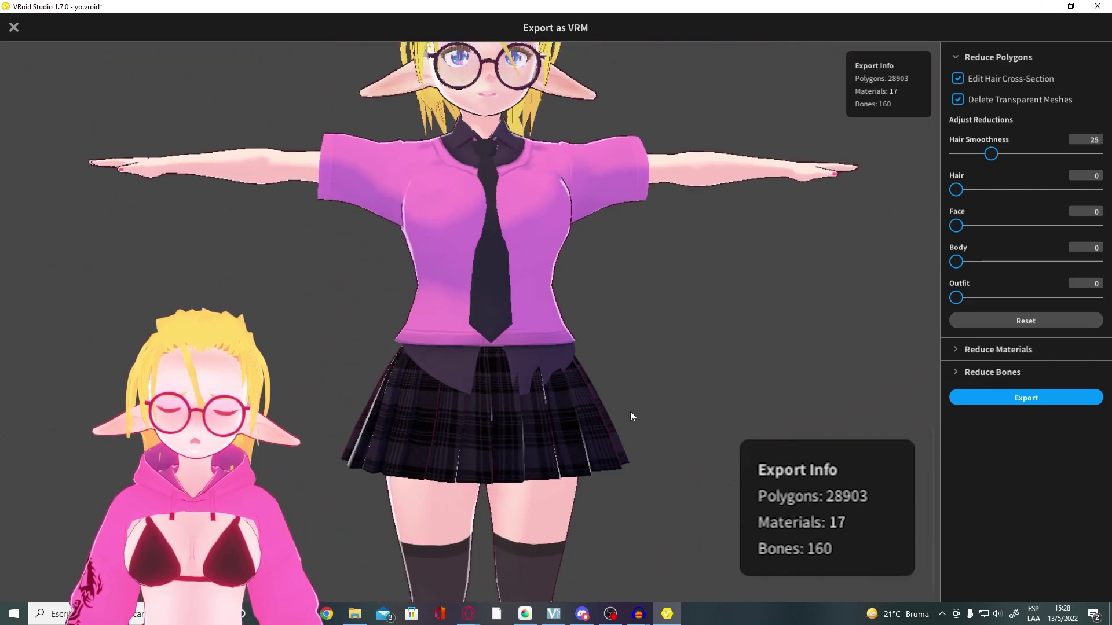
scroll(580, 416, "down", 2)
scroll(491, 441, "down", 4)
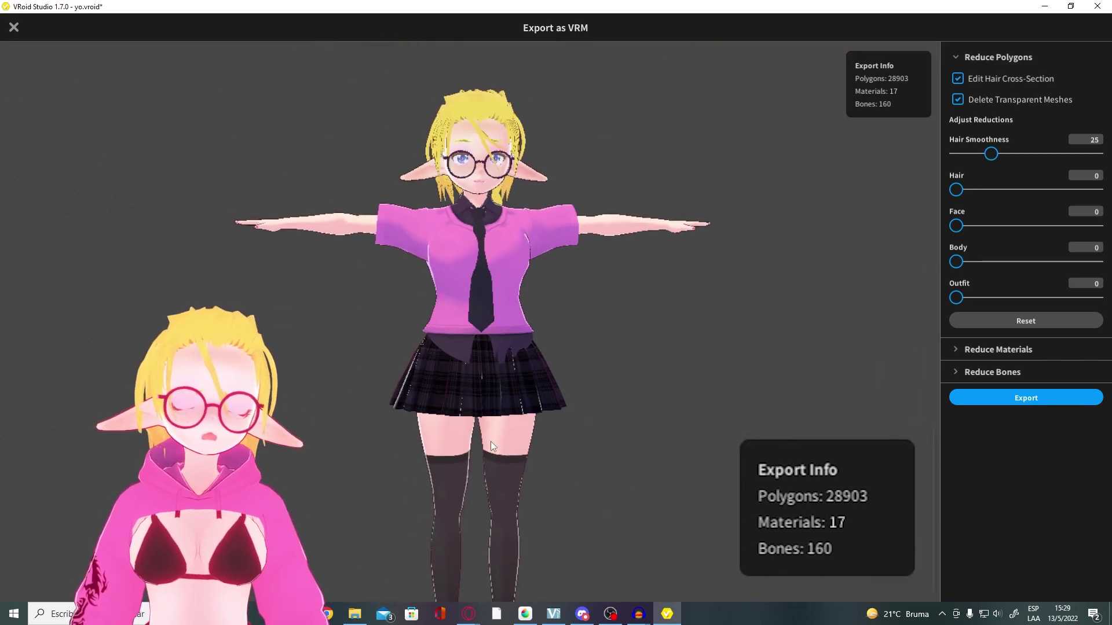
middle_click_drag(479, 412, 482, 352)
scroll(507, 475, "up", 2)
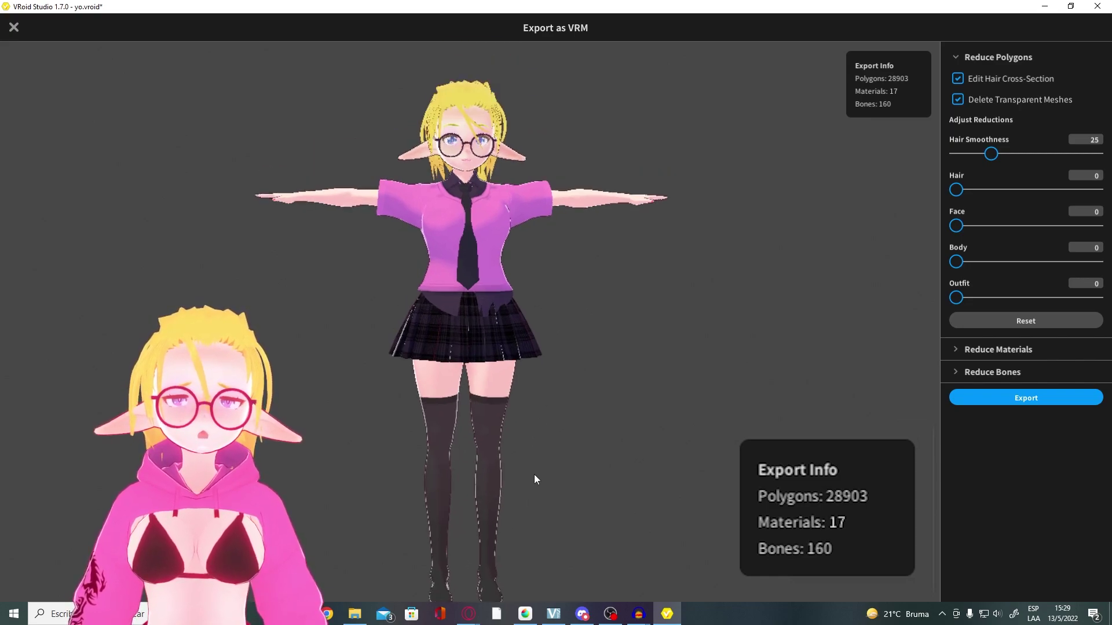
middle_click_drag(495, 304, 495, 305)
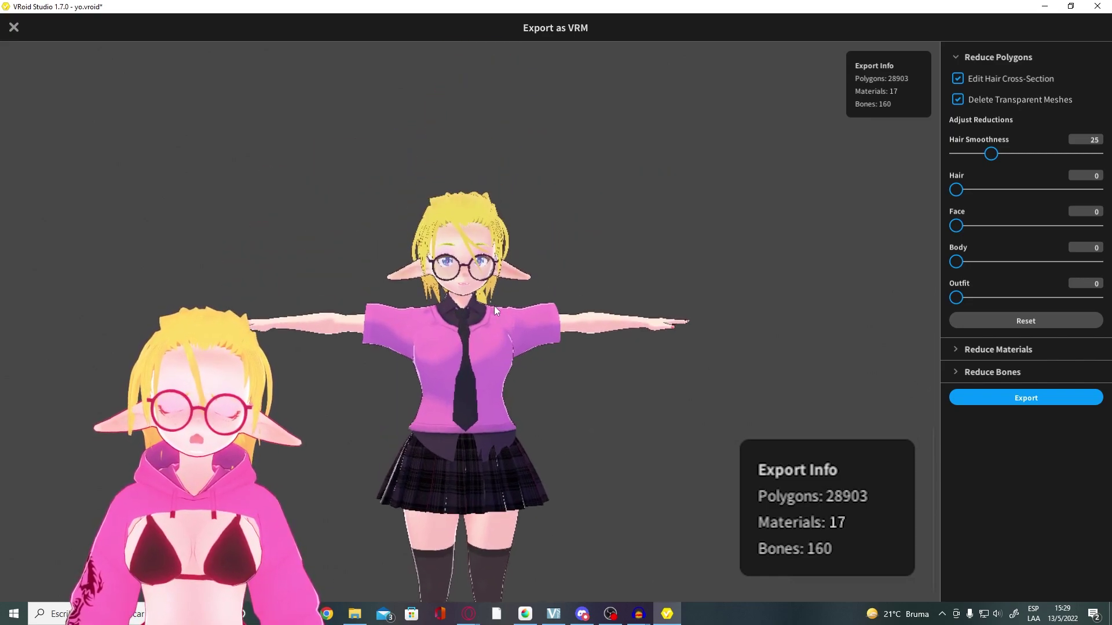
scroll(458, 254, "up", 2)
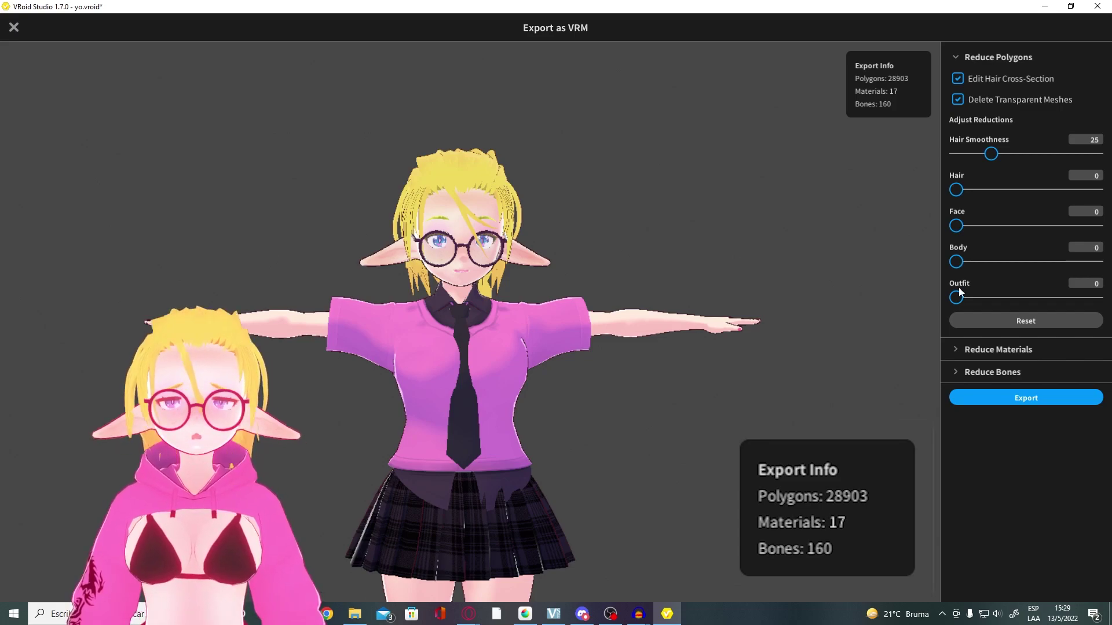
- Try the Outfit and Body reductions at 100 one after the other, returning each to 0
left_click_drag(957, 305, 1097, 298)
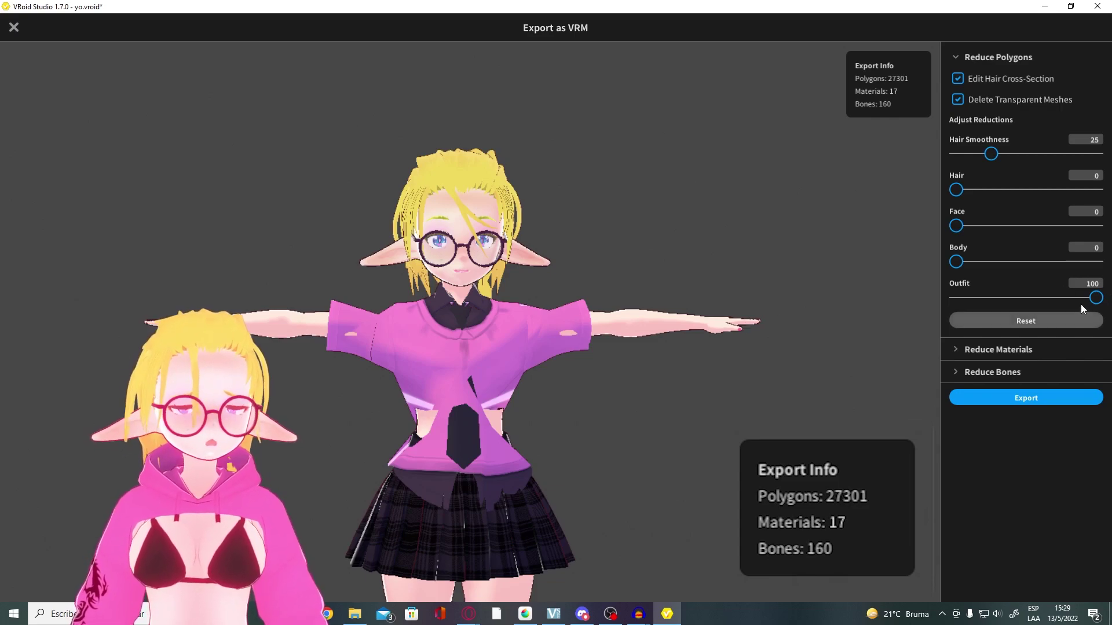
left_click_drag(1095, 298, 951, 304)
left_click_drag(956, 262, 1096, 262)
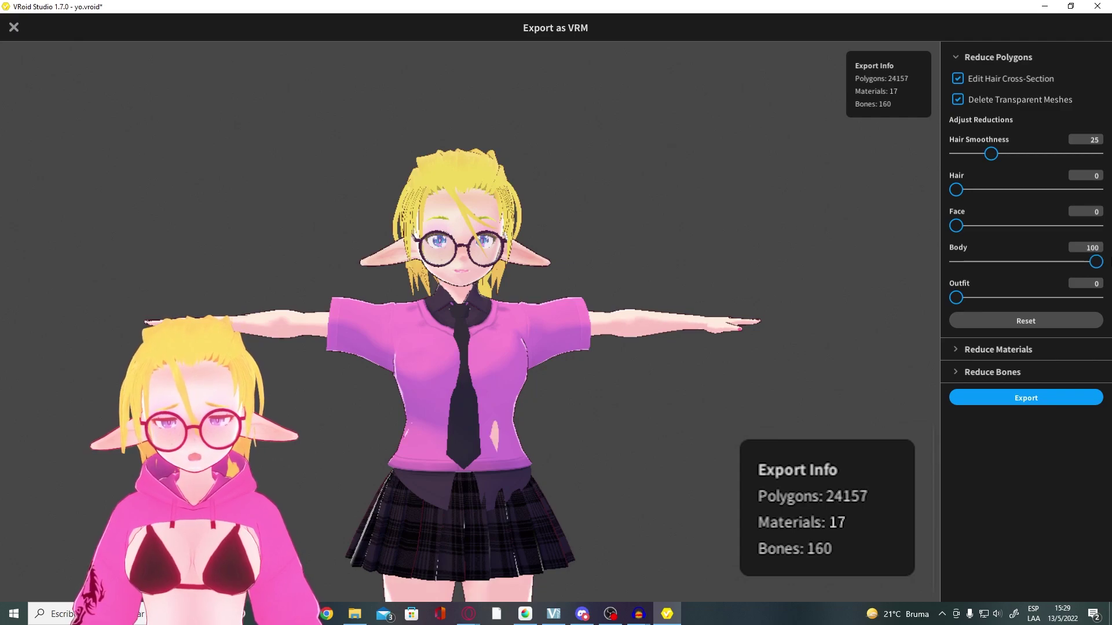
right_click_drag(401, 294, 377, 330)
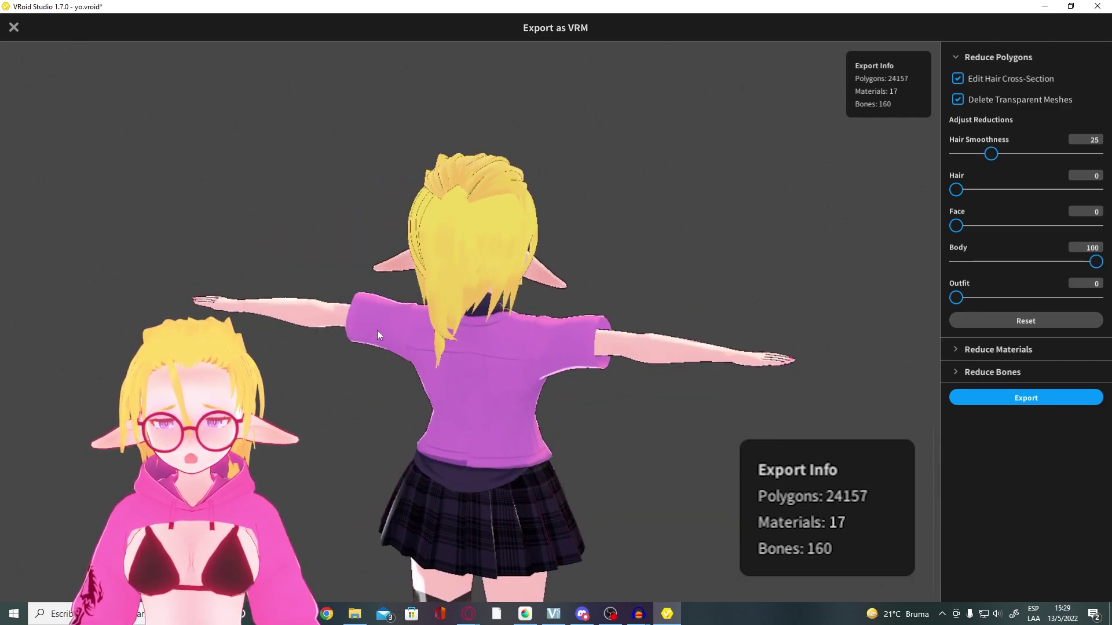
left_click(955, 261)
right_click_drag(937, 259, 631, 326)
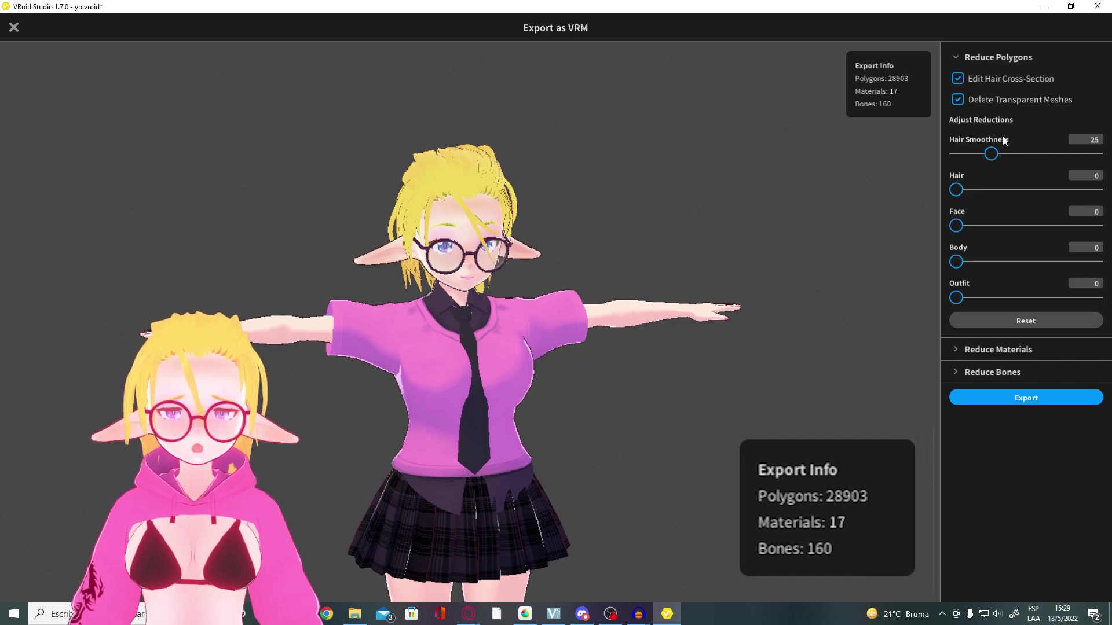
- Set the Hair and Face polygon reductions to 15 each
left_click(1092, 176)
type("1")
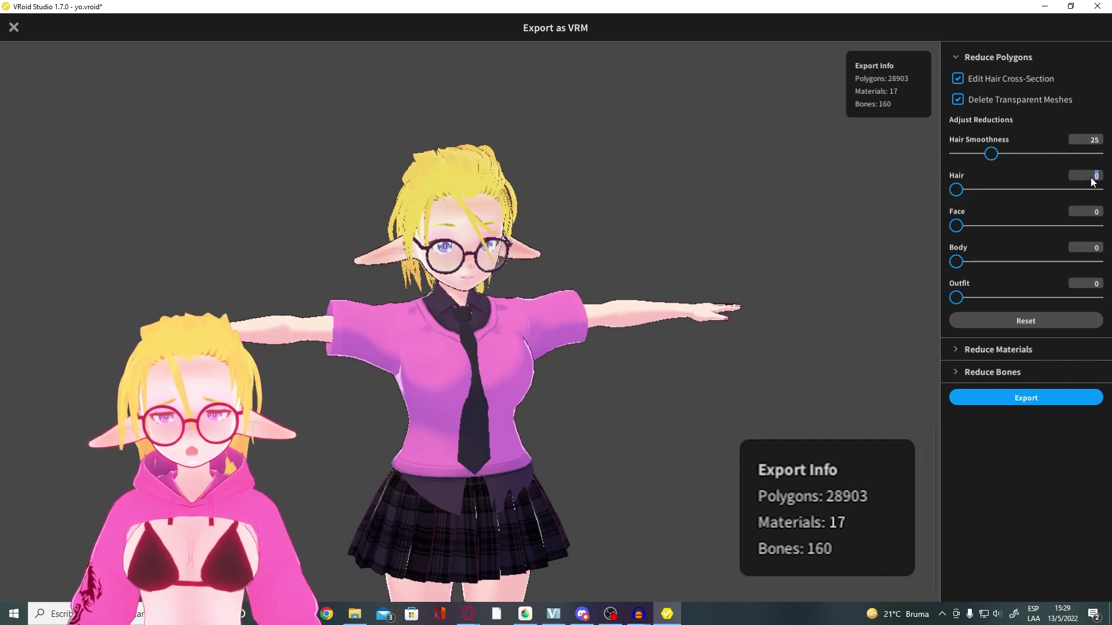
type("5")
left_click(1093, 212)
type("15")
- Set the Body and Outfit polygon reductions to 30 each
left_click(1091, 249)
type("230")
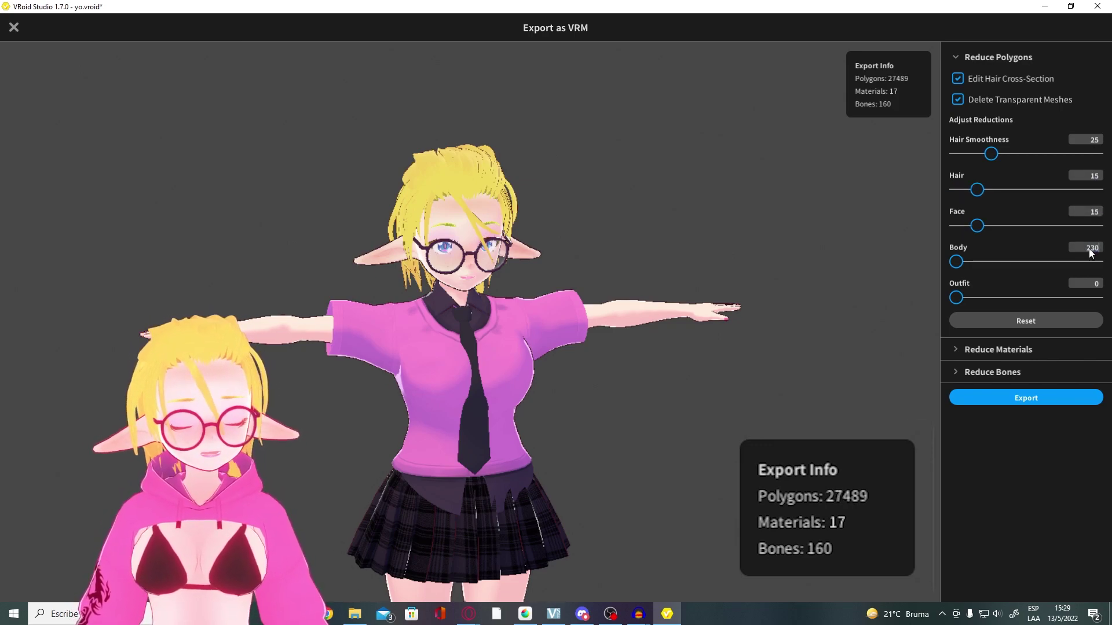
key("BackSpace")
key("BackSpace")
key("BackSpace")
type("30")
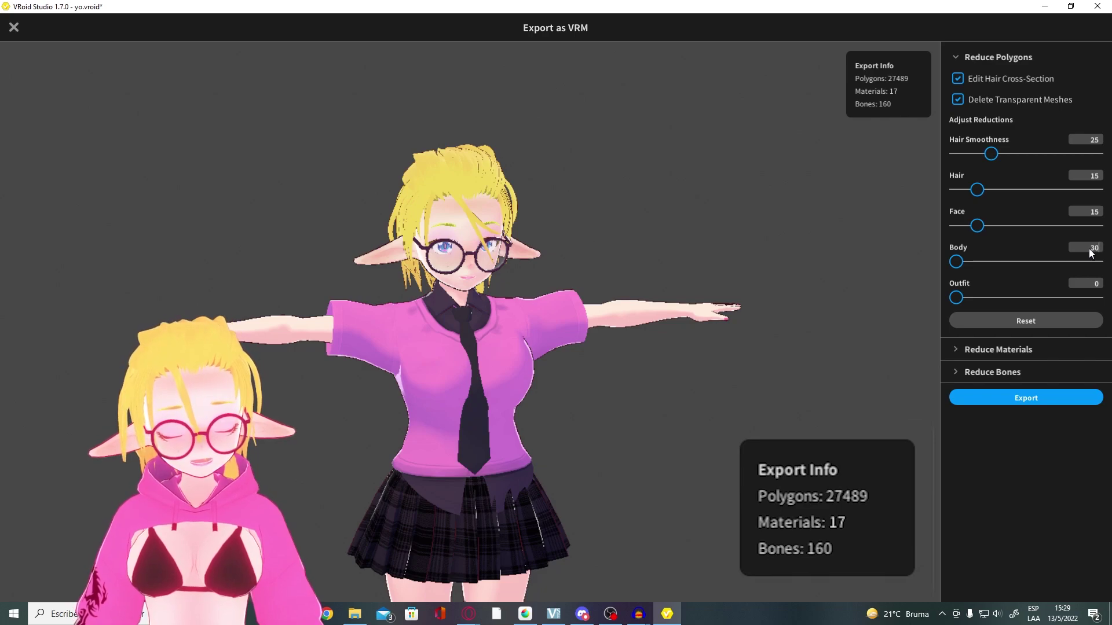
left_click(1096, 284)
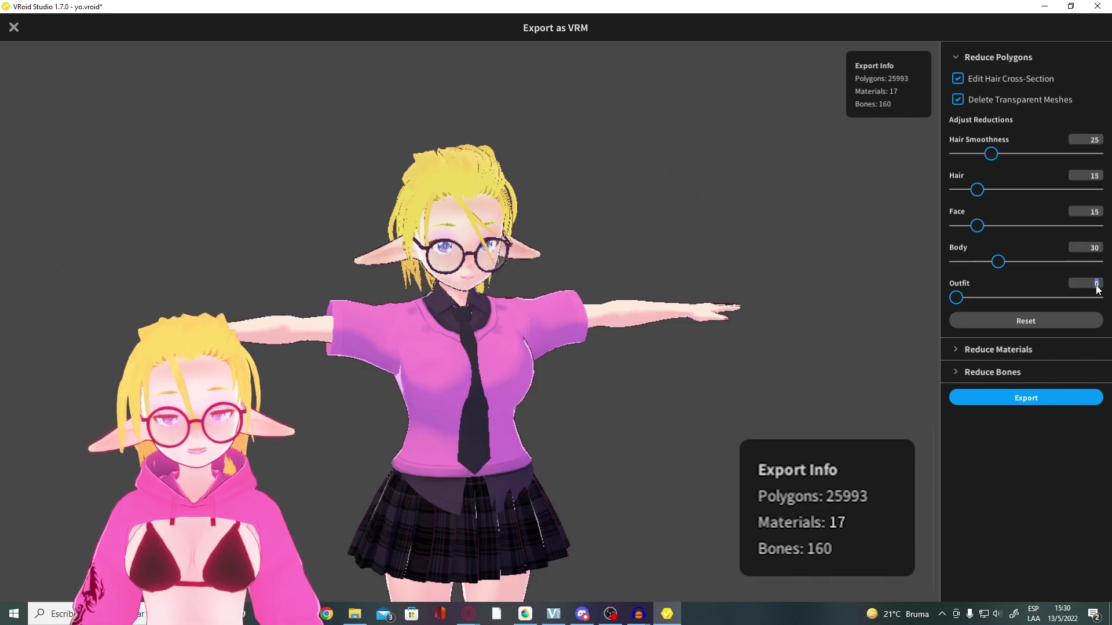
type("30")
left_click(672, 352)
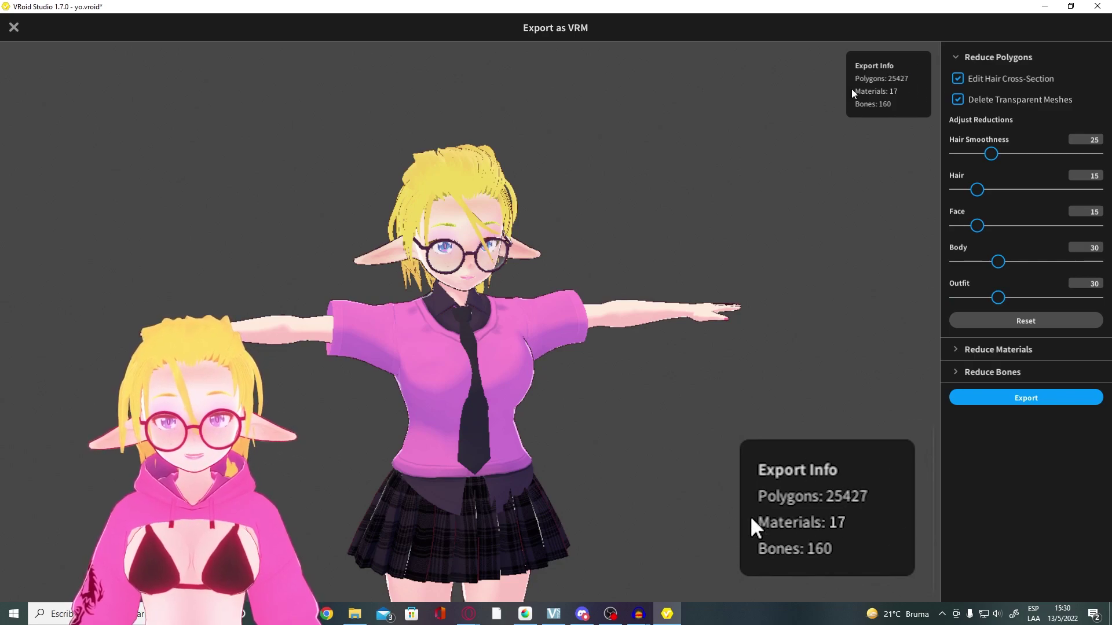
- Open the material reduction options for the VRM export
middle_click_drag(506, 345, 512, 303)
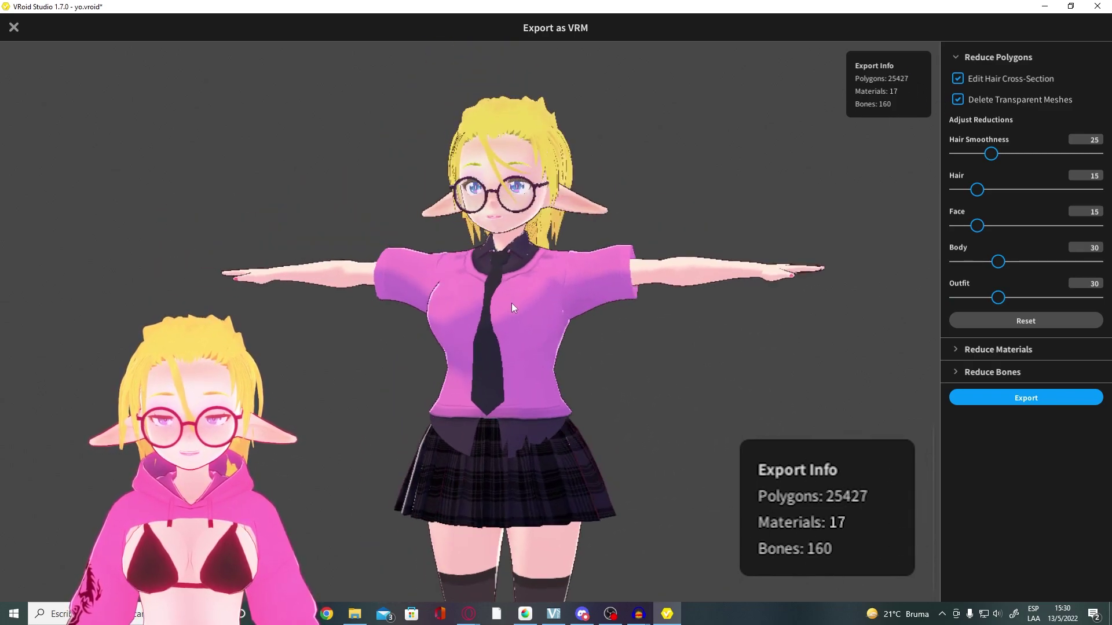
left_click(953, 348)
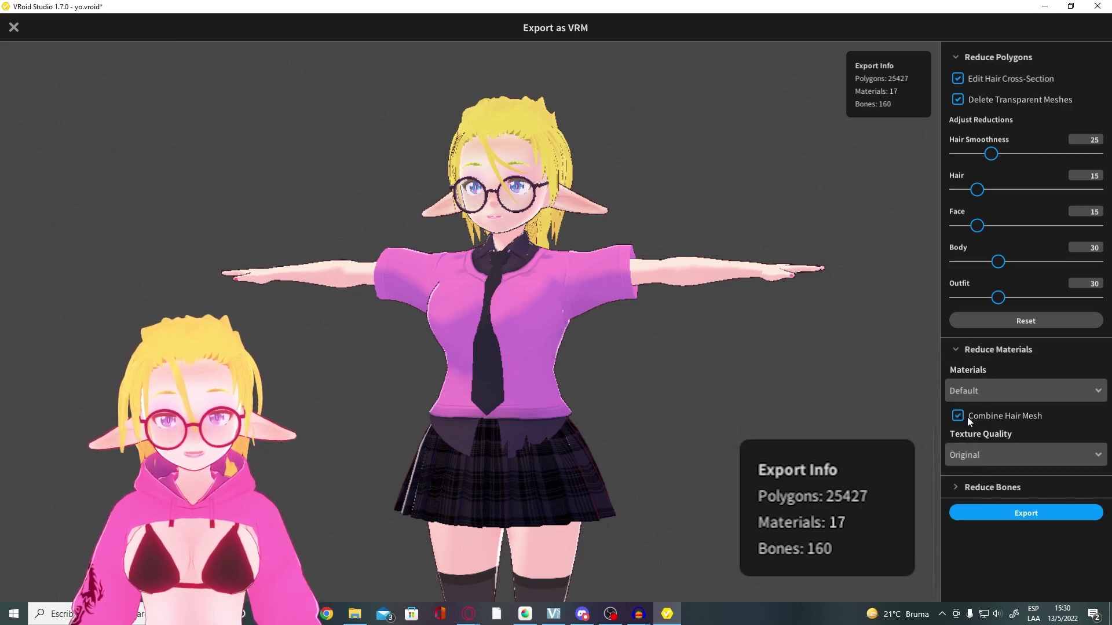
- Reduce the materials to 2 and set the texture atlas resolution to 2048 x 2048
left_click(979, 398)
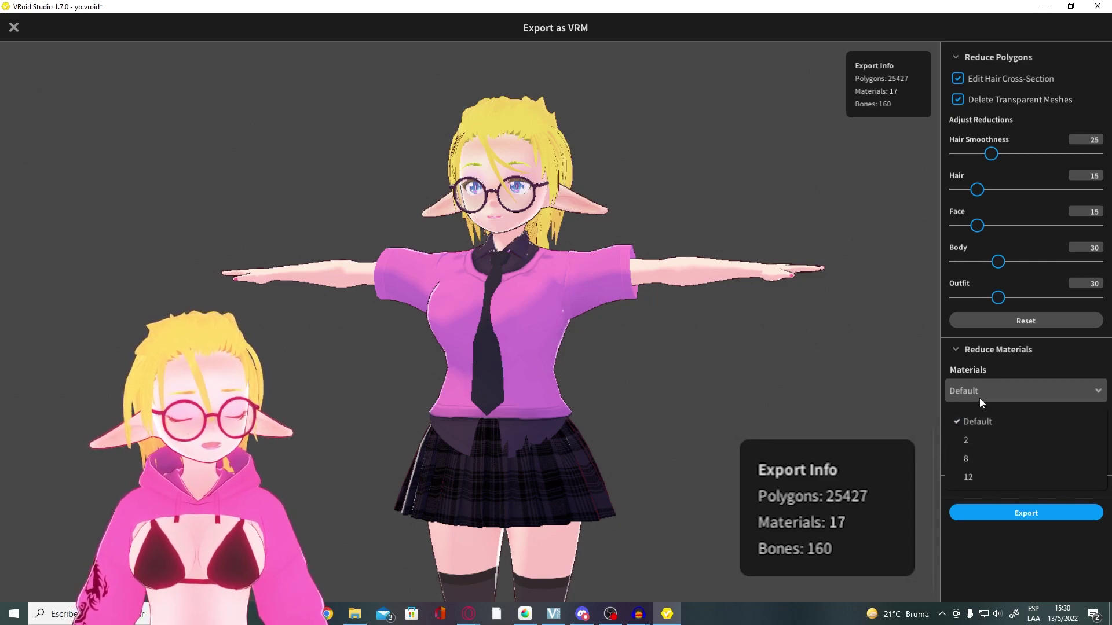
left_click(981, 439)
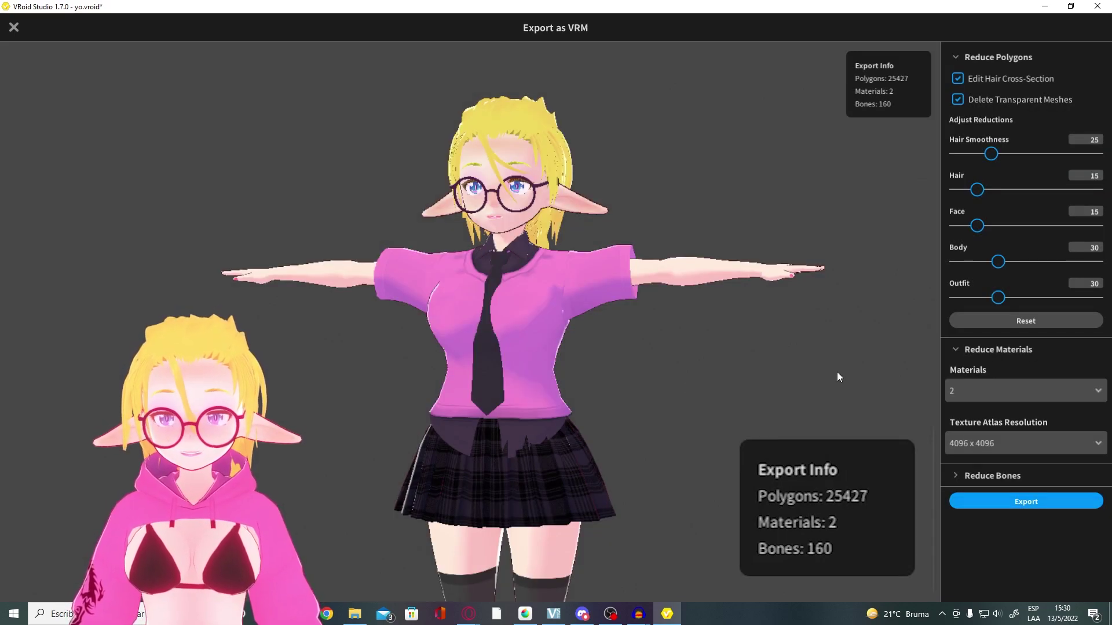
right_click_drag(838, 373, 822, 405)
left_click(971, 439)
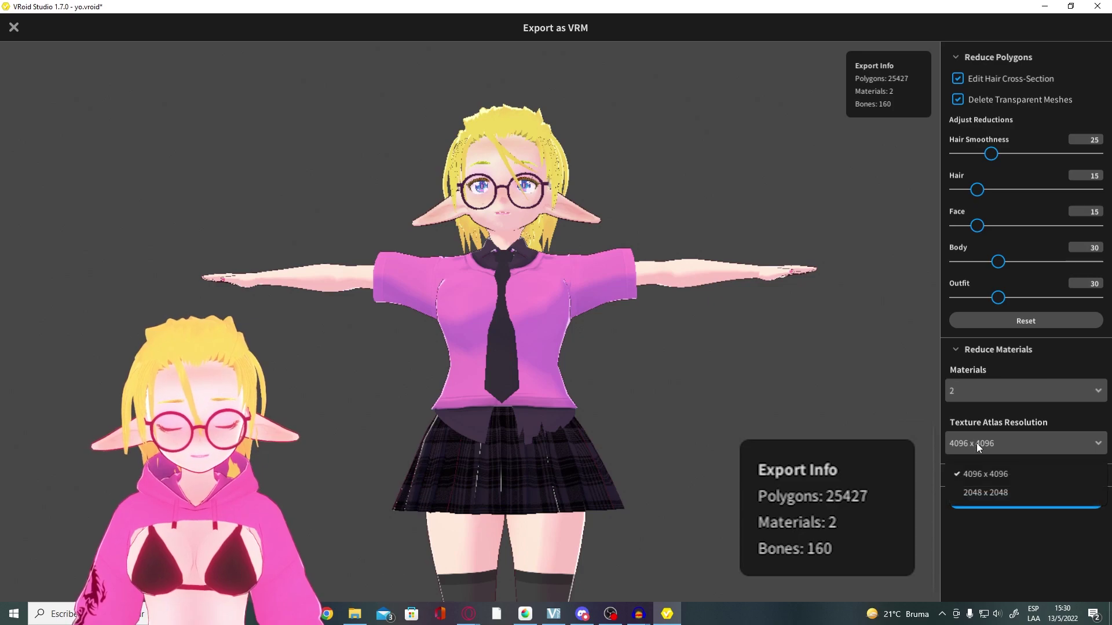
left_click(982, 493)
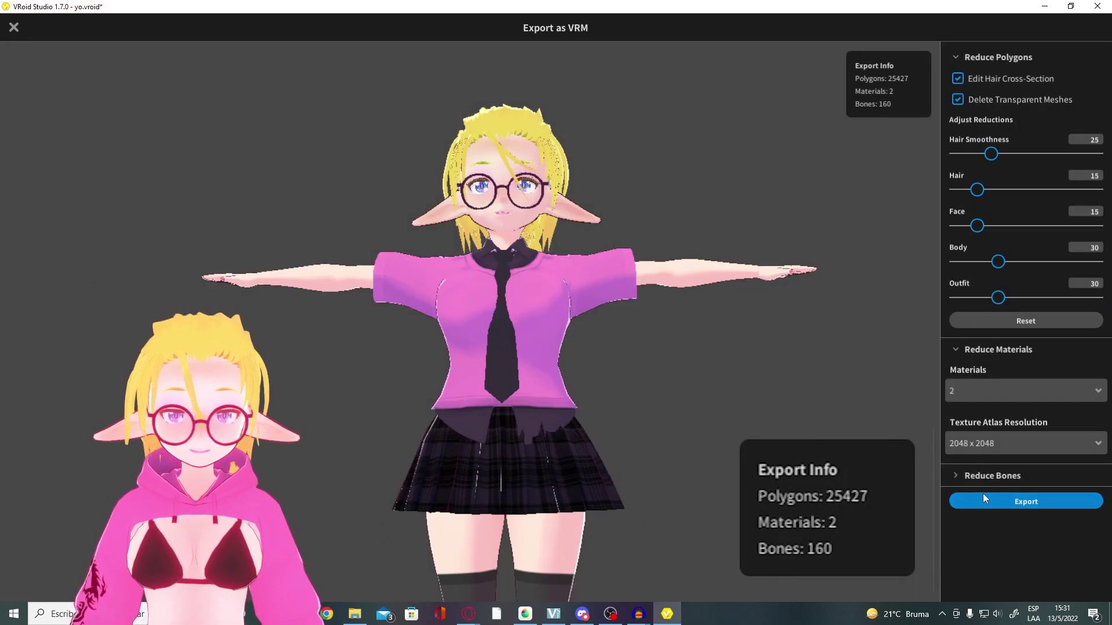
right_click_drag(614, 368, 832, 383)
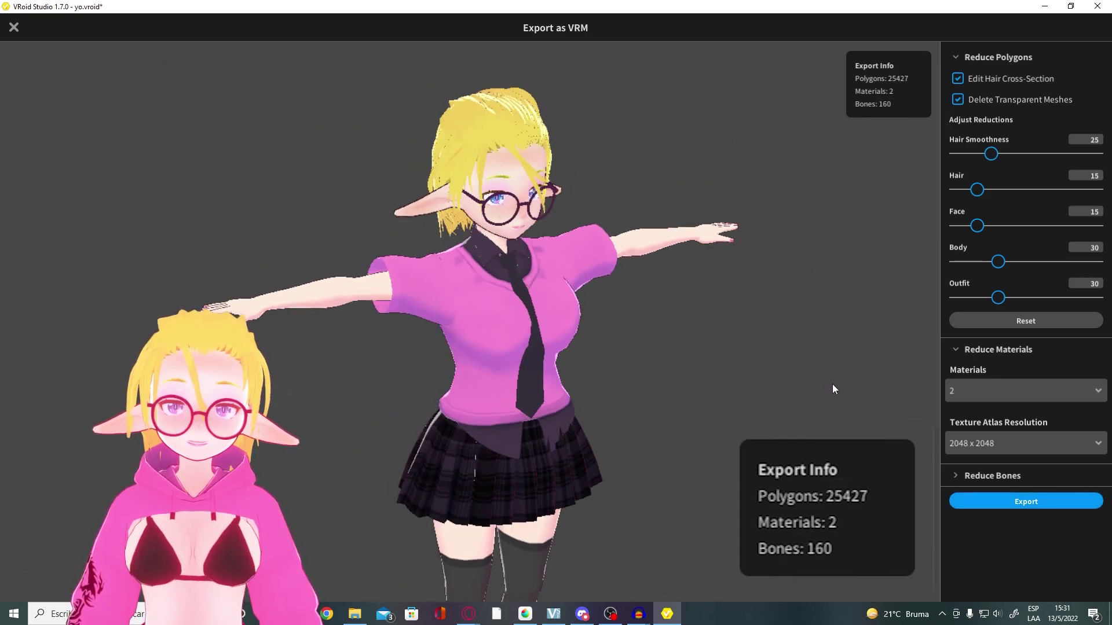
scroll(821, 380, "up", 2)
- Open the bone reduction options and examine the avatar's hair and outfit from several angles
left_click(964, 472)
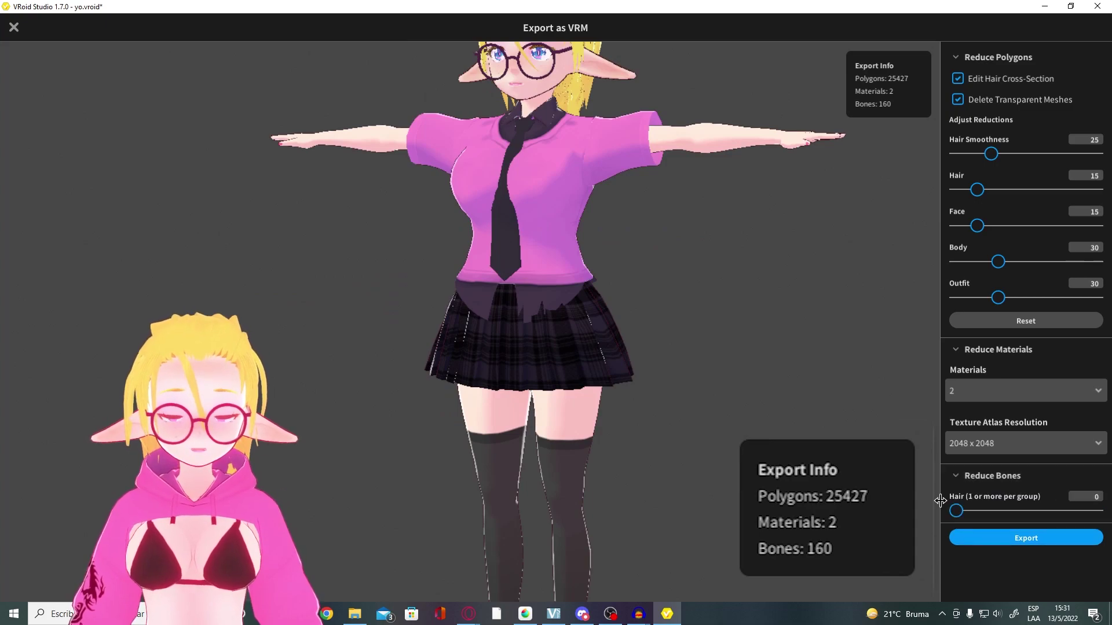
scroll(658, 408, "down", 2)
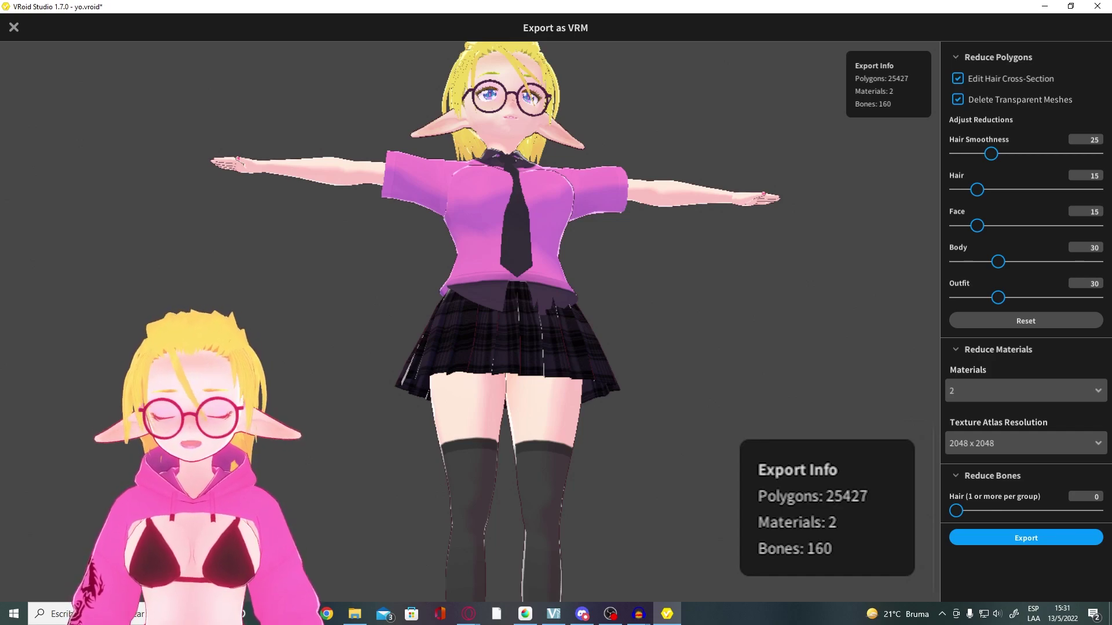
right_click_drag(696, 408, 598, 318)
middle_click_drag(598, 318, 588, 338)
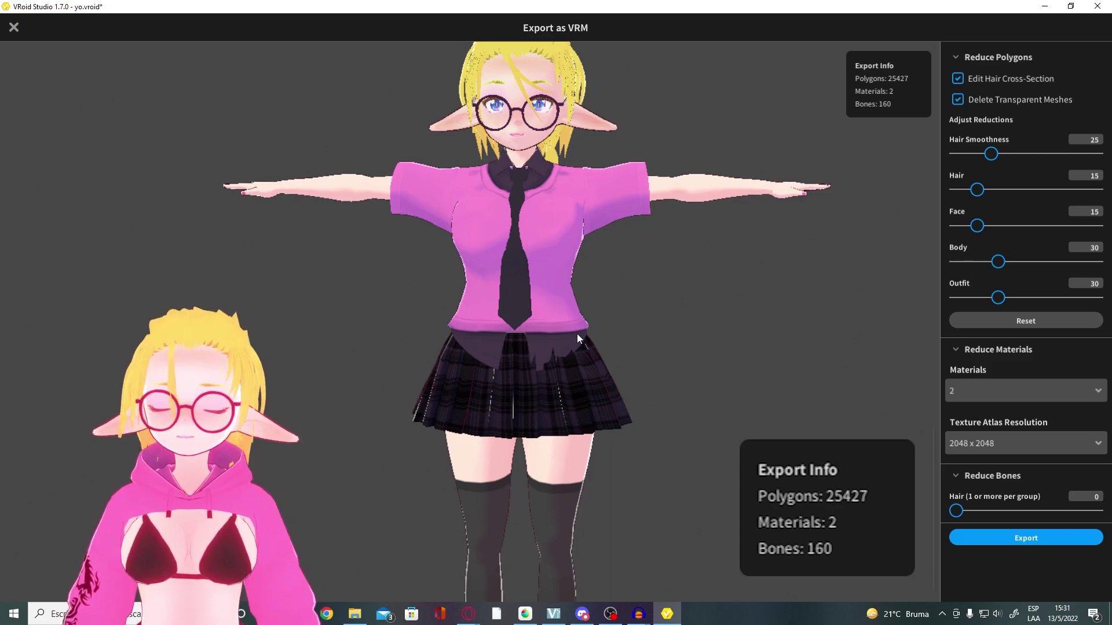
right_click_drag(577, 333, 619, 159)
right_click_drag(371, 259, 435, 263)
right_click_drag(419, 335, 508, 295)
right_click_drag(559, 339, 522, 301)
middle_click_drag(522, 300, 472, 317)
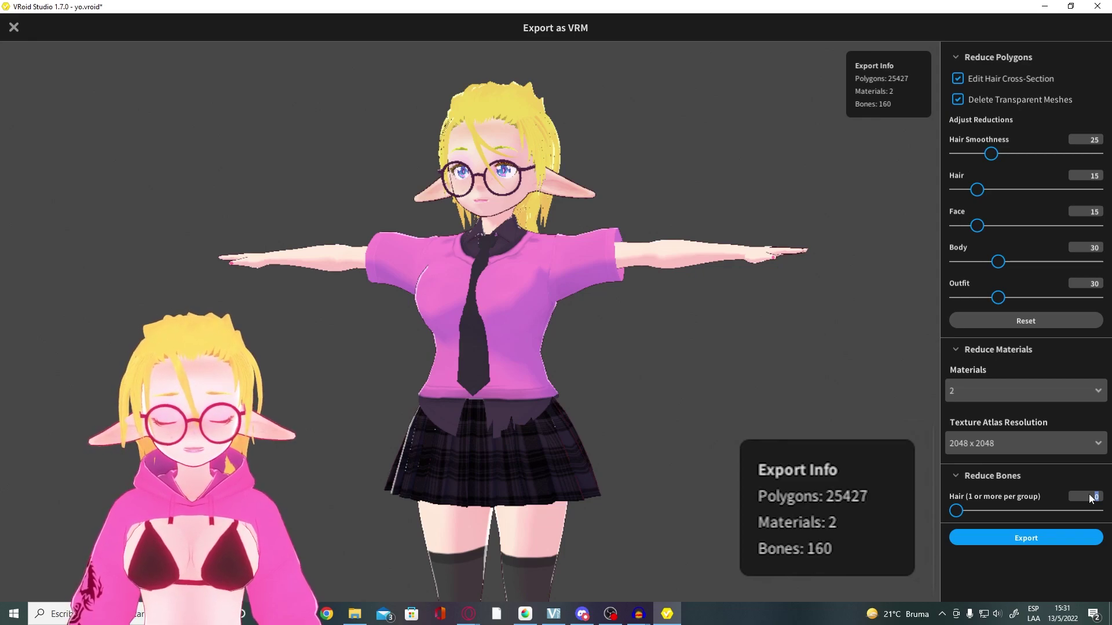
- Try a Hair bone reduction of 10, then return the Hair bone reduction to 0
type("10")
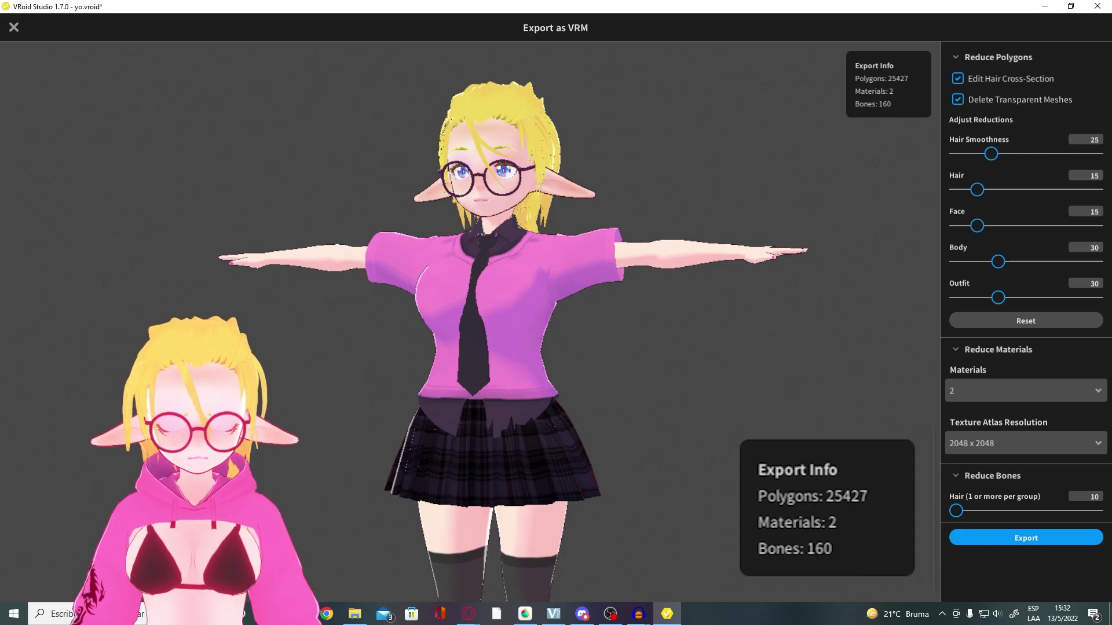
left_click(641, 451)
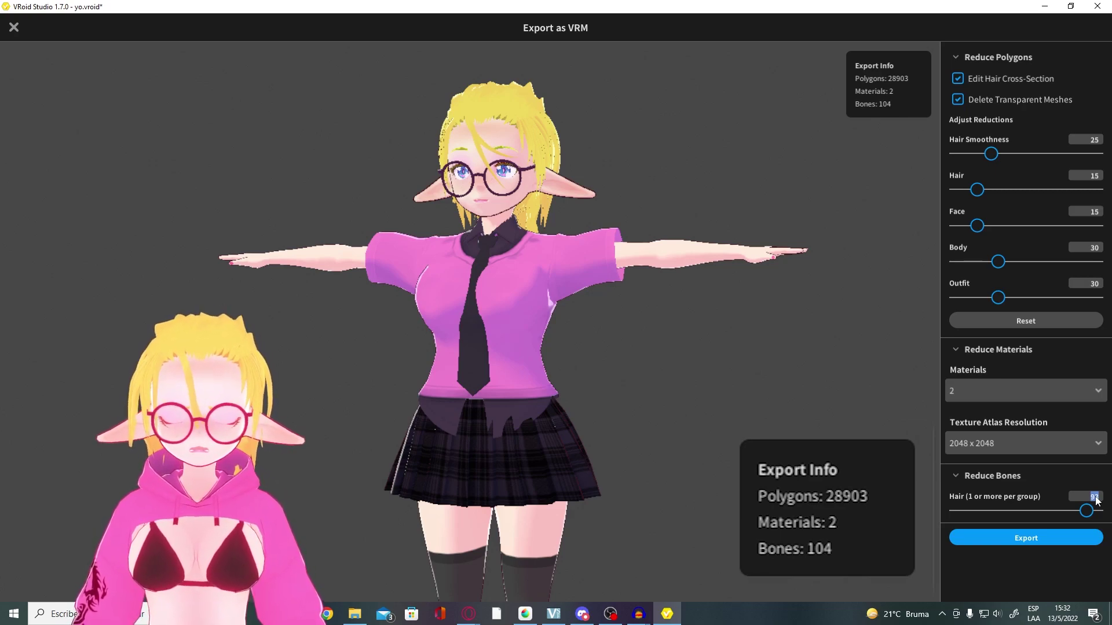
type("0")
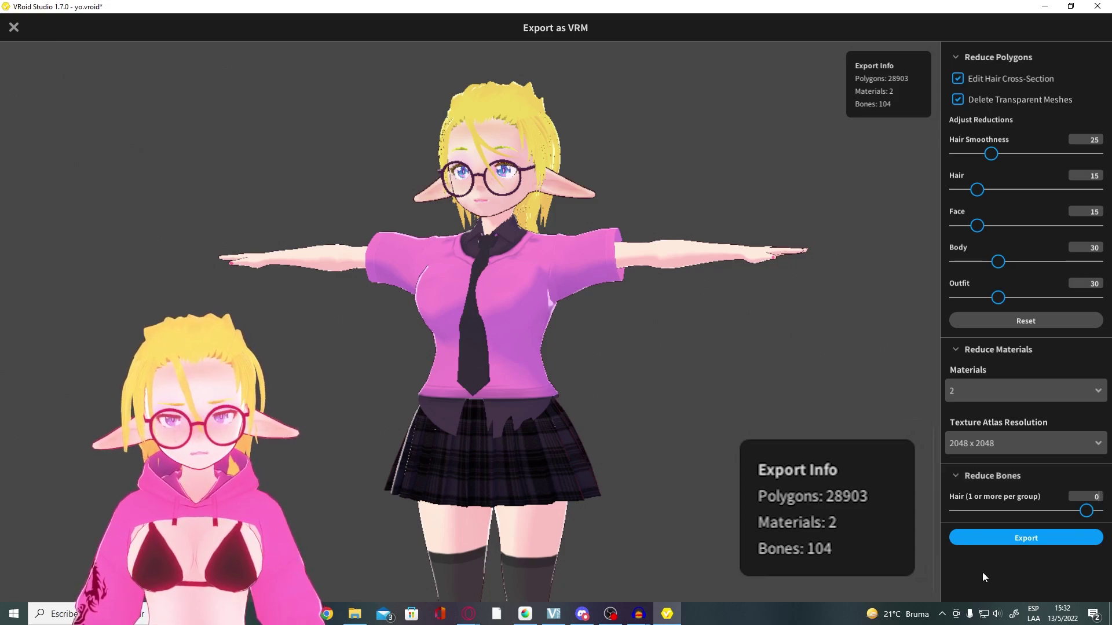
key("Return")
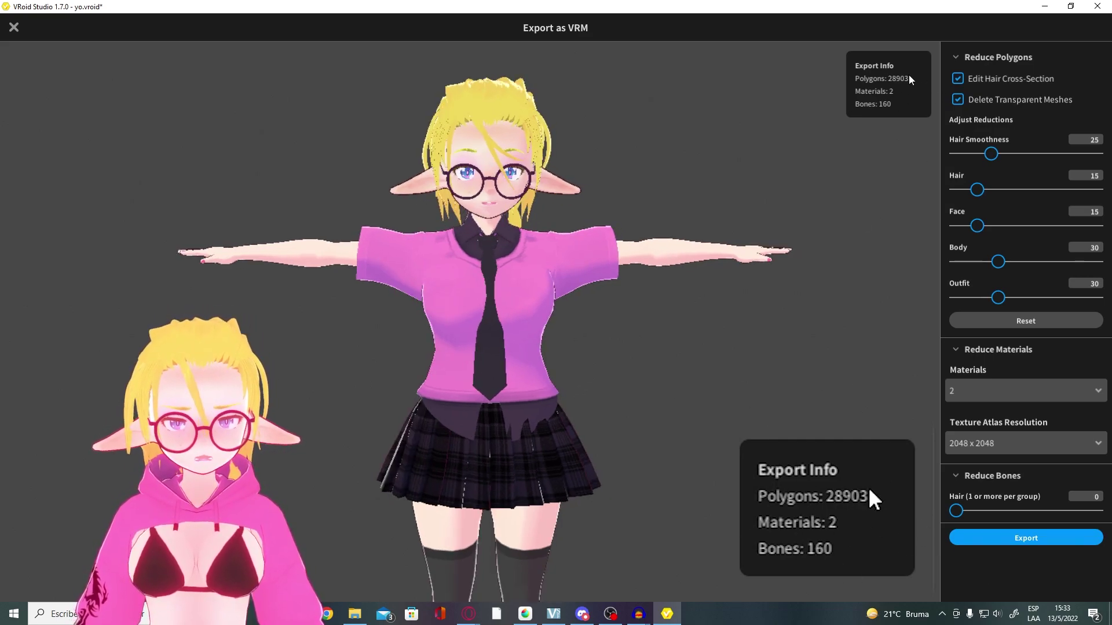
- Change the material reduction to 8 and check the avatar's preview
middle_click_drag(599, 241, 593, 321)
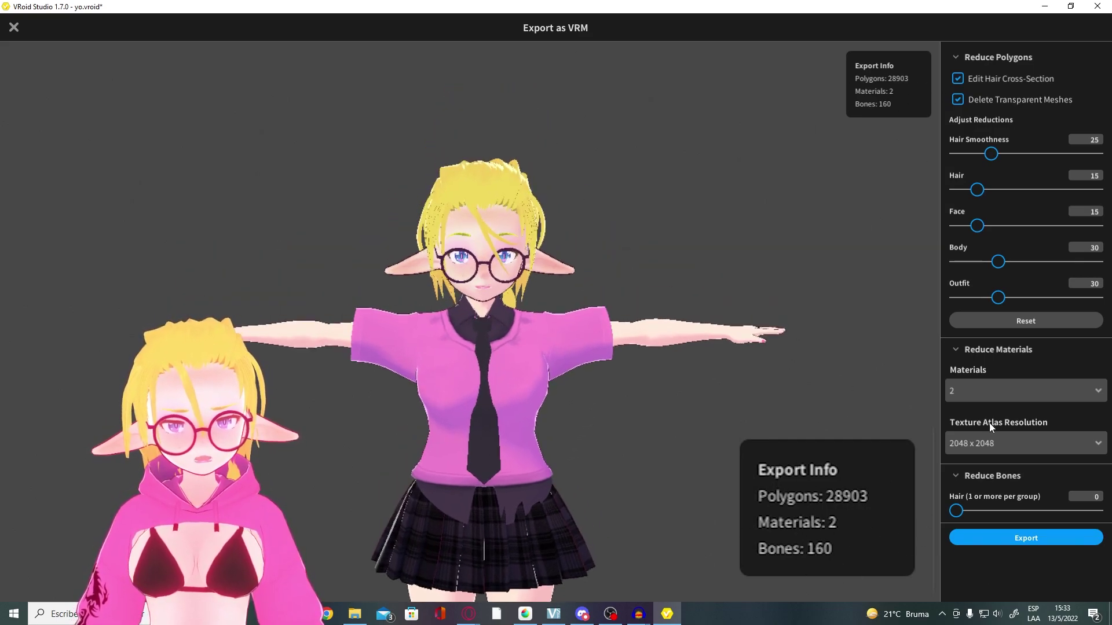
middle_click_drag(520, 382, 526, 309)
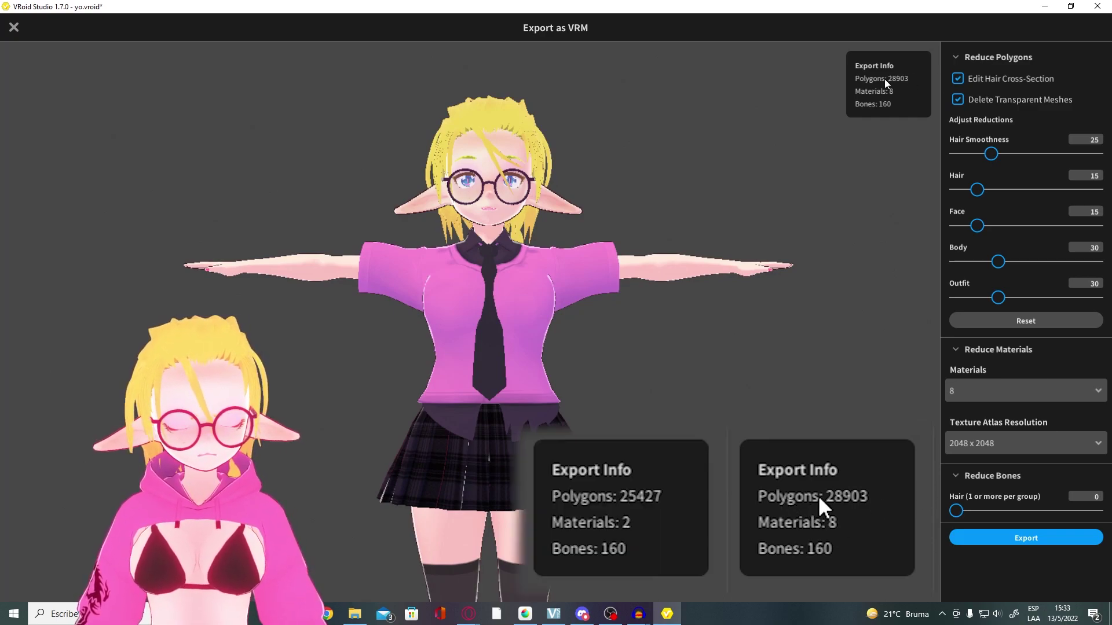
mouse_move(563, 185)
right_mouse_down()
mouse_move(605, 220)
mouse_move(669, 212)
mouse_move(624, 245)
mouse_move(651, 238)
mouse_move(568, 172)
mouse_move(578, 176)
right_mouse_up()
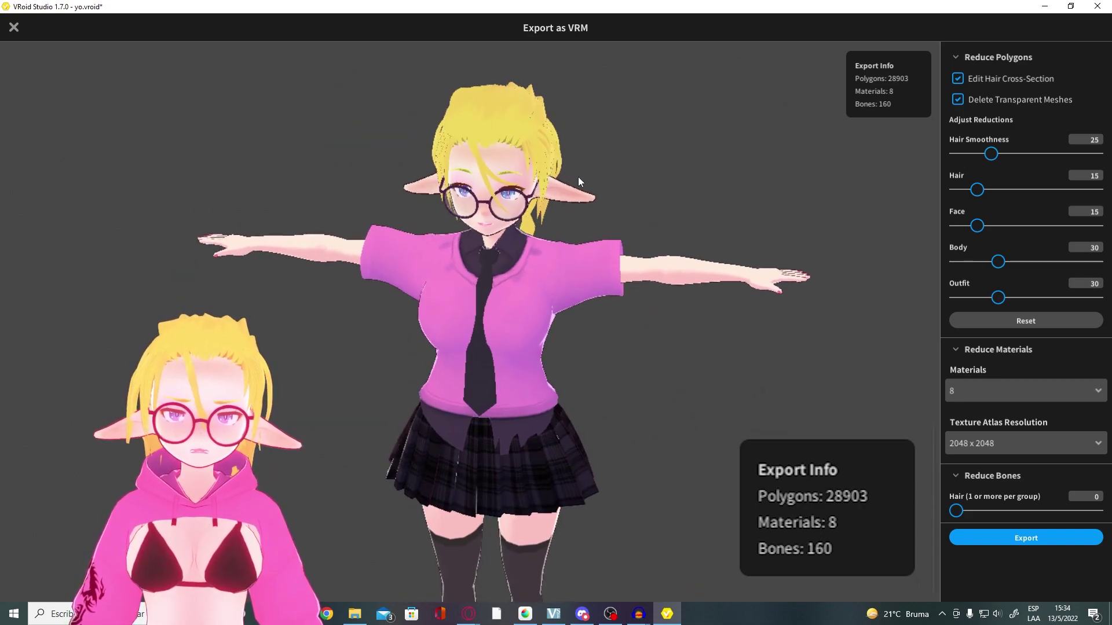
right_click_drag(589, 239, 589, 300)
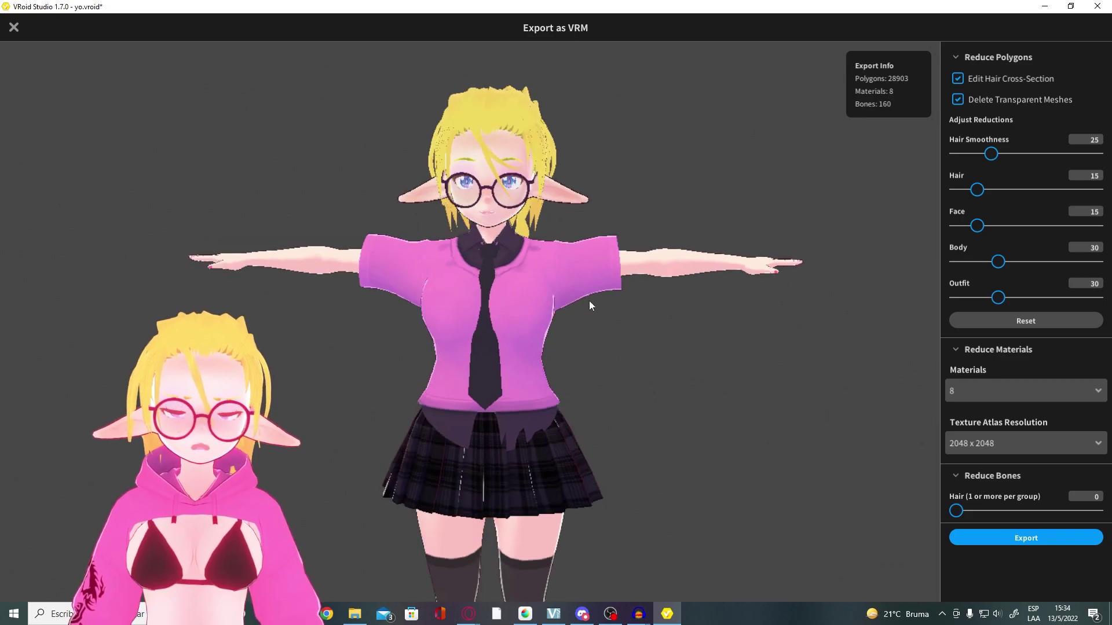
middle_click_drag(523, 332, 552, 293)
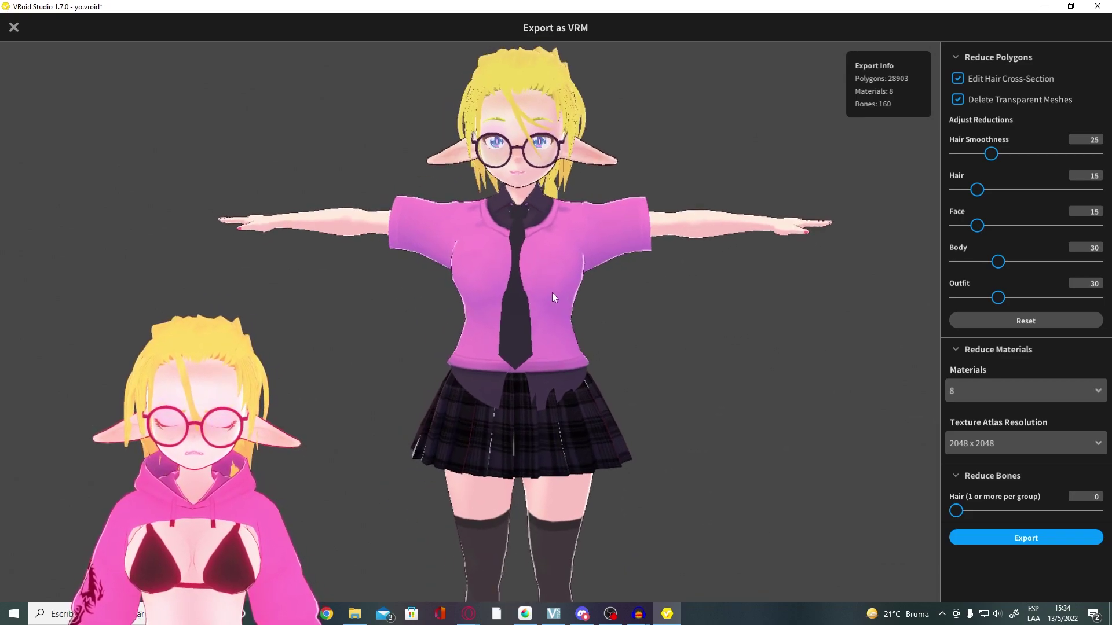
- Start the VRM export and change the avatar title to Luna2 camiza lite
left_click(1009, 541)
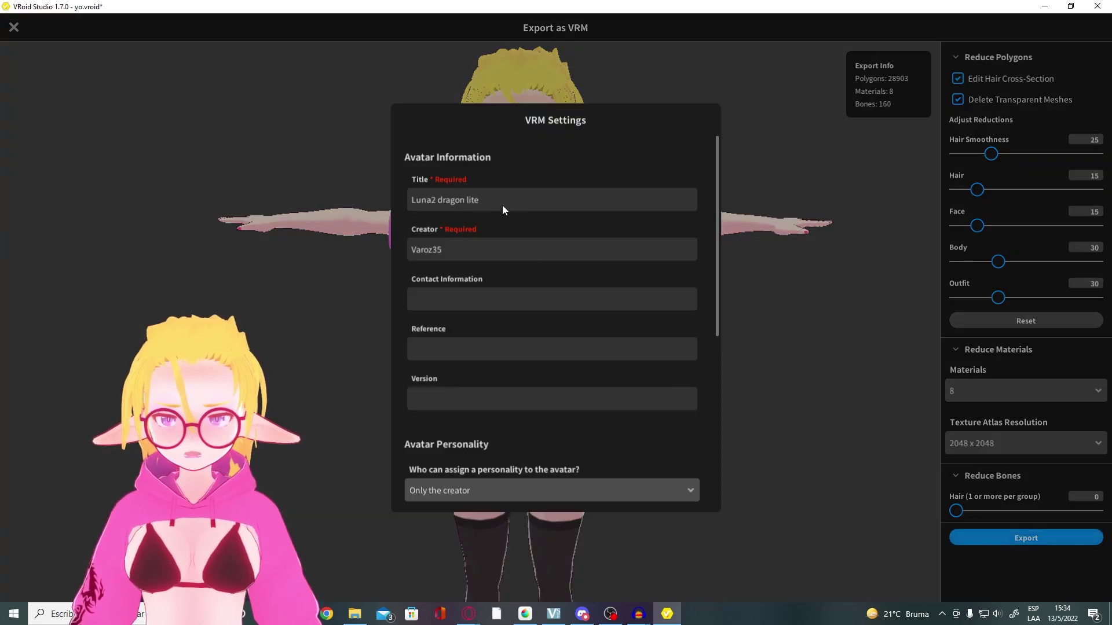
left_click(465, 210)
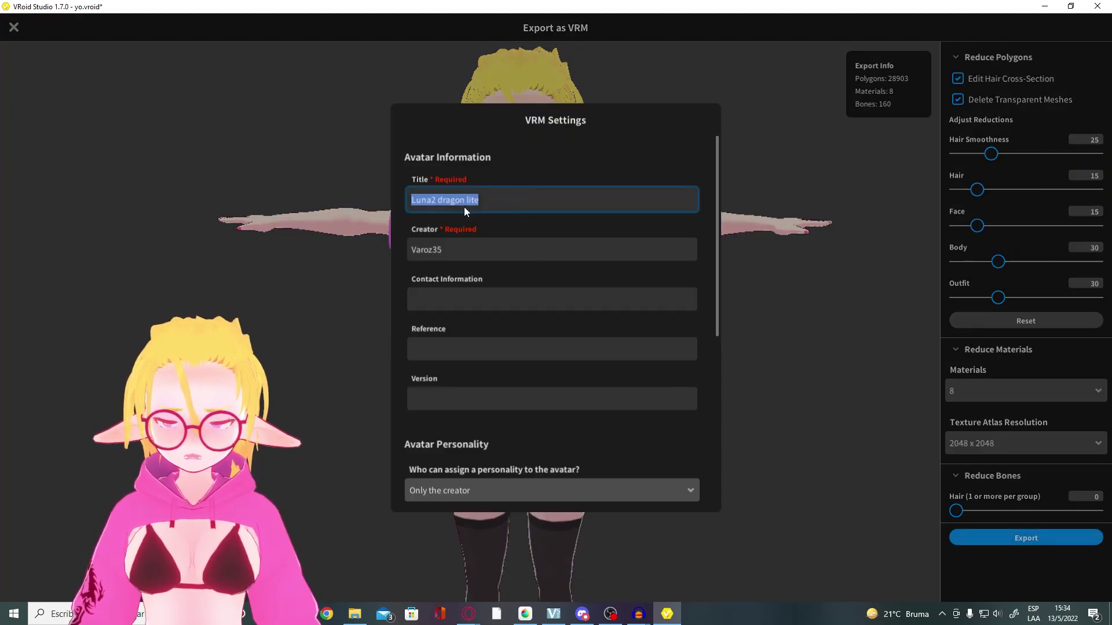
left_click(479, 200)
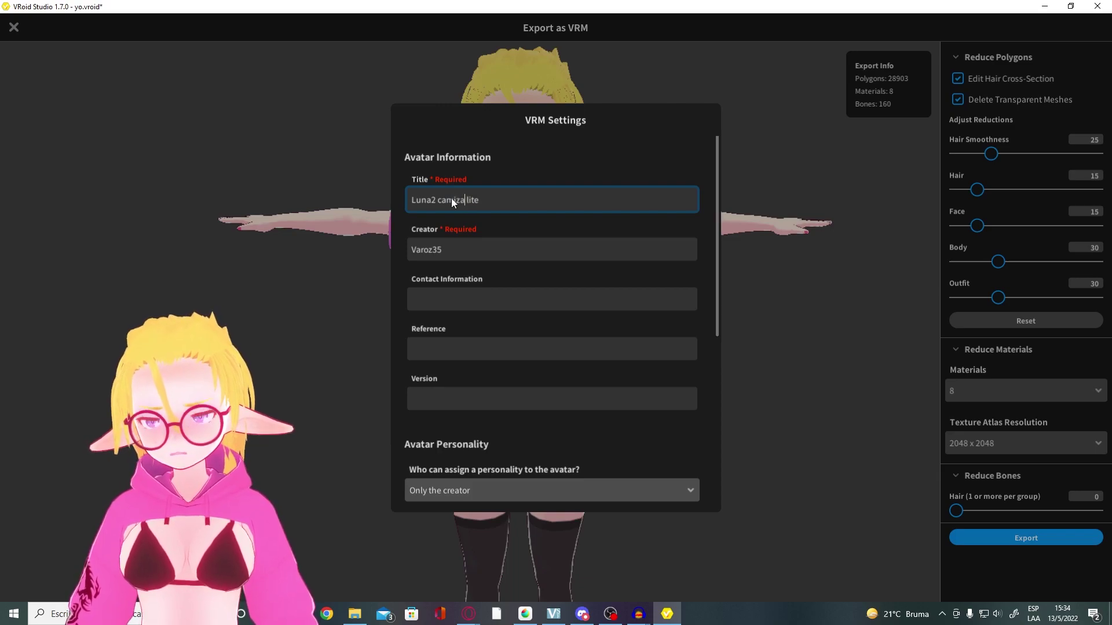
- Review the remaining VRM license settings and export the avatar as Luna2 camiza lite.vrm in folder 8
scroll(521, 244, "down", 5)
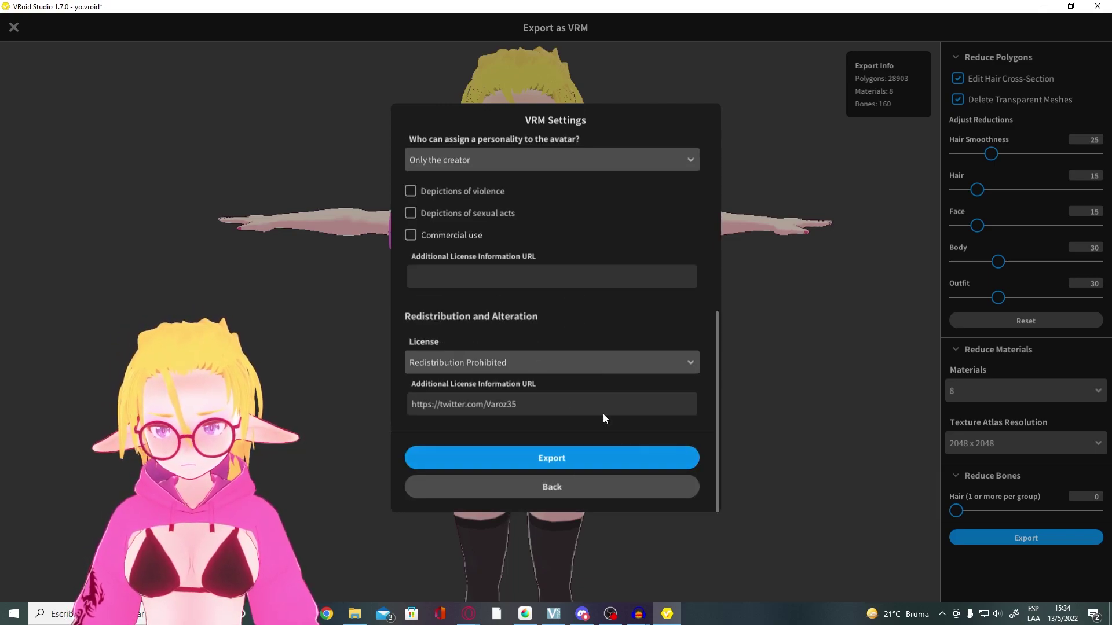
scroll(527, 334, "up", 3)
scroll(534, 330, "up", 1)
scroll(537, 327, "down", 3)
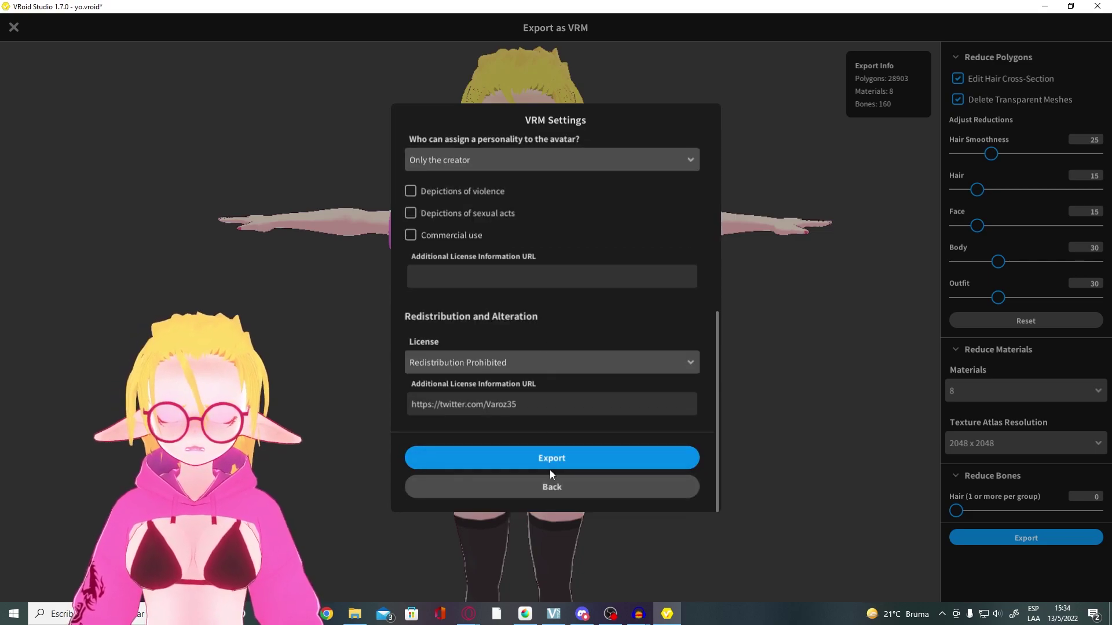
left_click(565, 461)
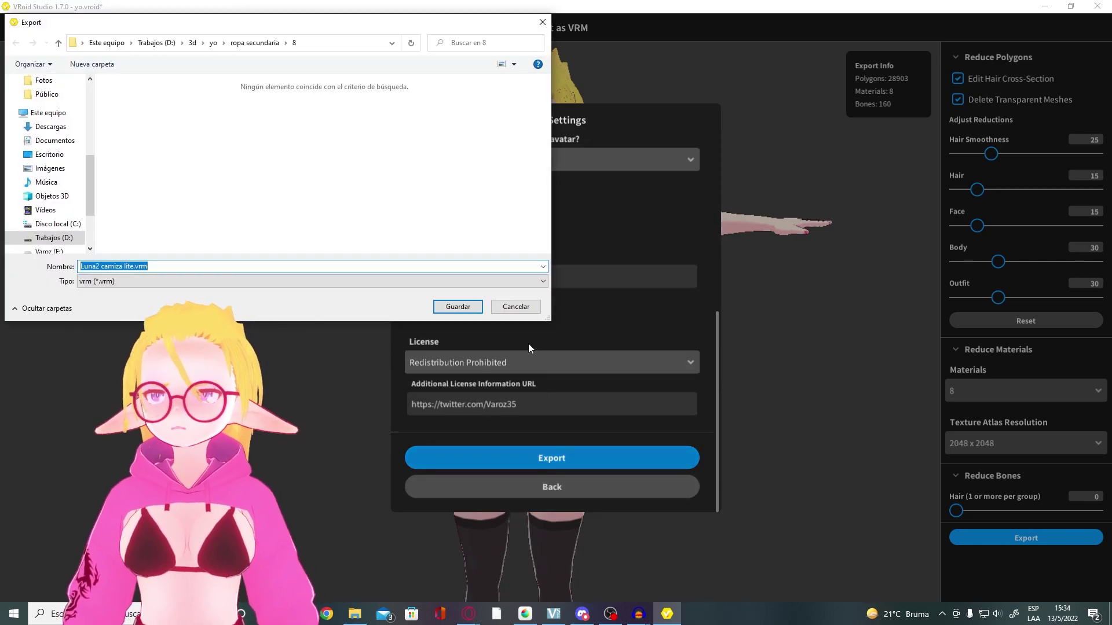
left_click(458, 307)
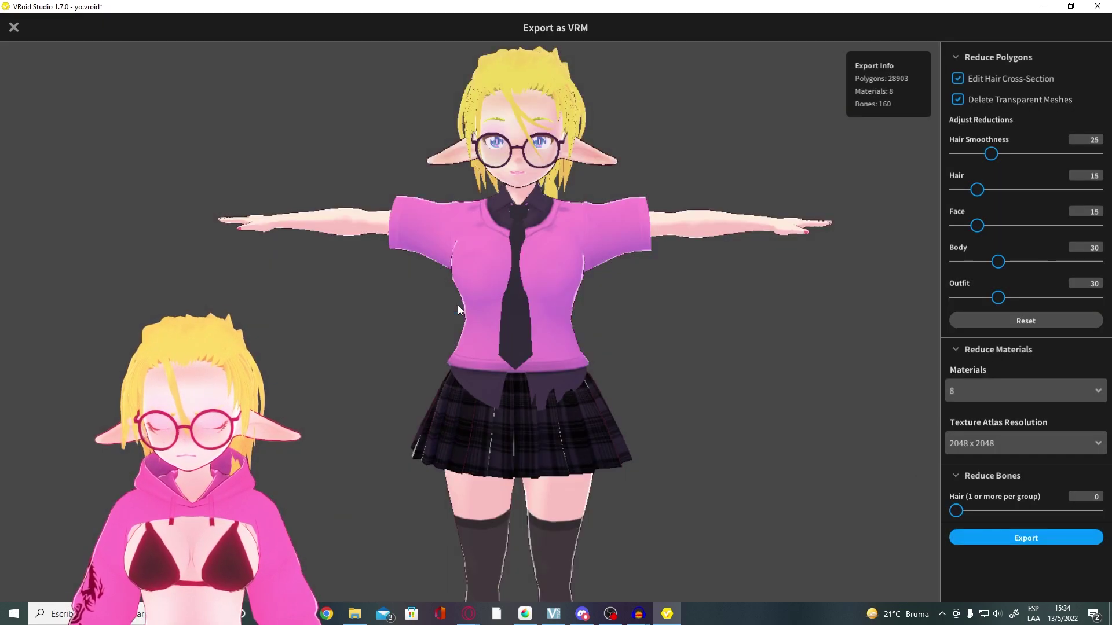
- Examine the reduced avatar's face, hair, top, tie and skirt up close and from several angles
middle_click_drag(522, 328, 501, 369)
left_click_drag(497, 369, 726, 378)
right_click_drag(725, 375, 666, 355)
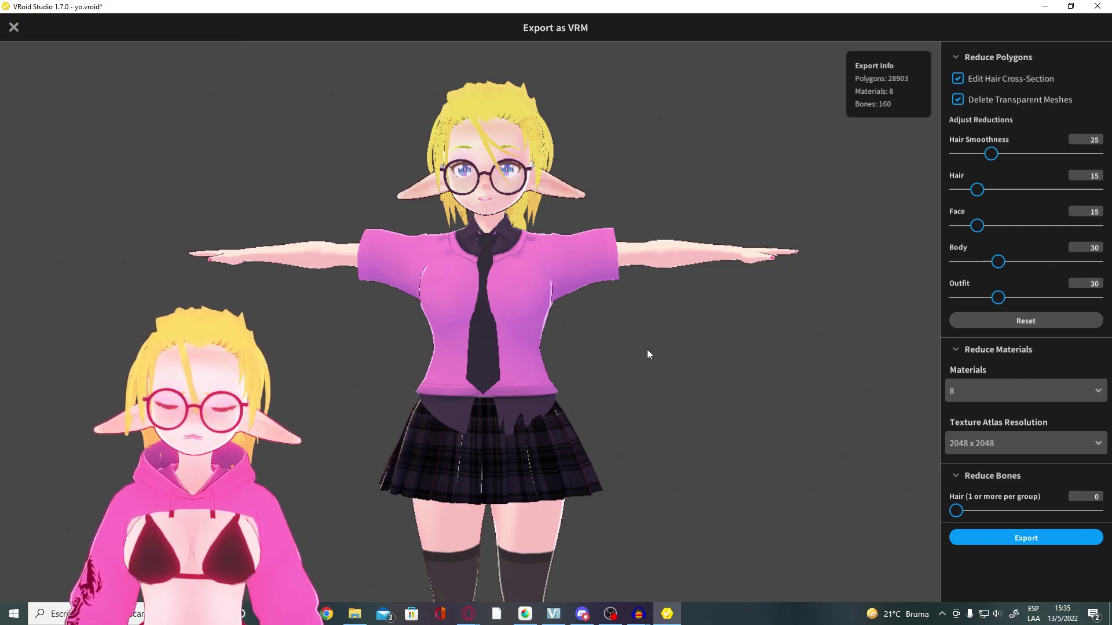
middle_click_drag(537, 429, 573, 351)
left_click_drag(585, 238, 447, 123)
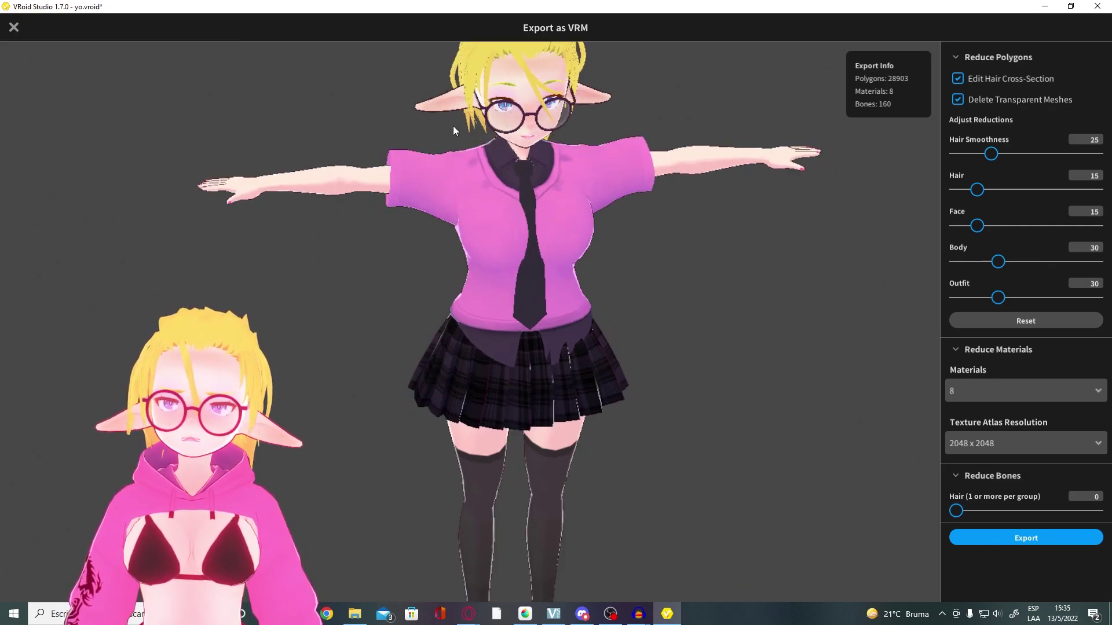
left_click_drag(624, 356, 613, 446)
scroll(613, 445, "up", 5)
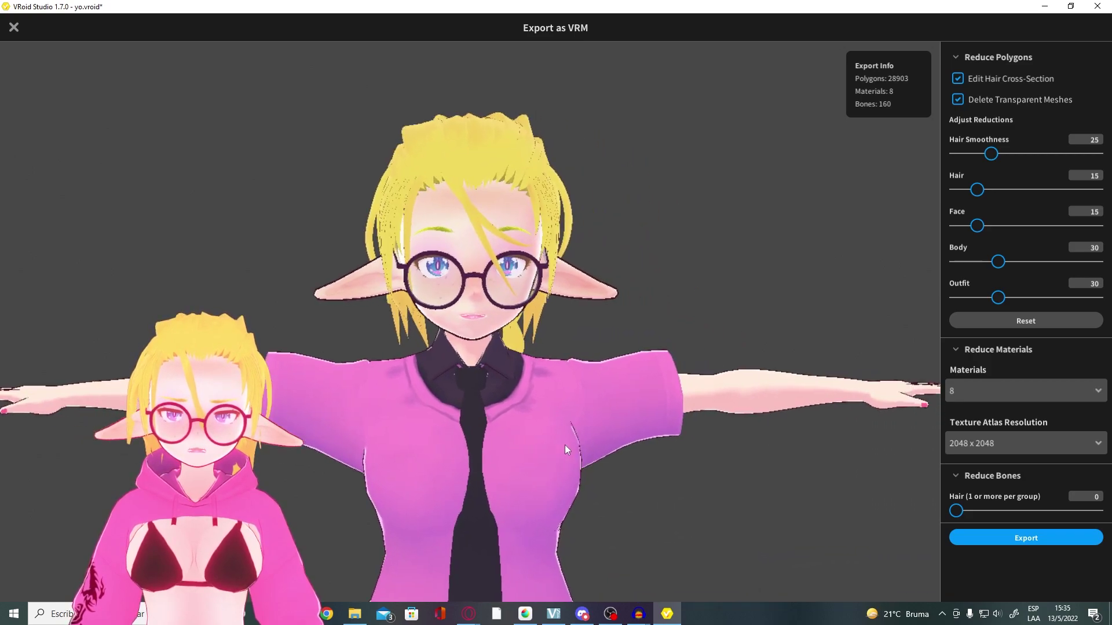
left_click_drag(567, 449, 498, 315)
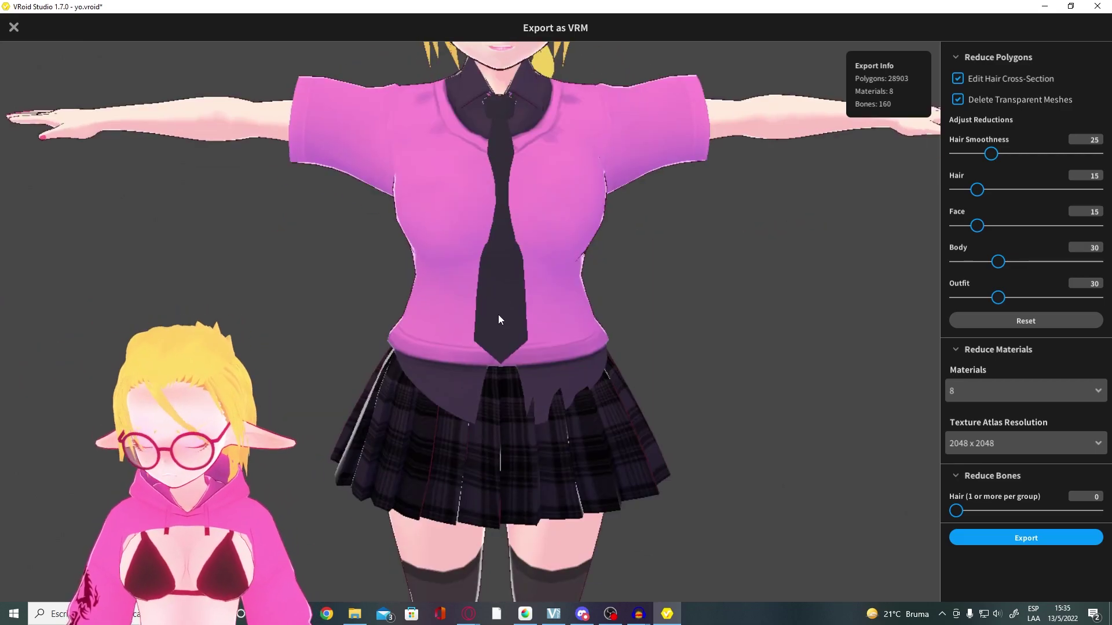
scroll(501, 324, "down", 3)
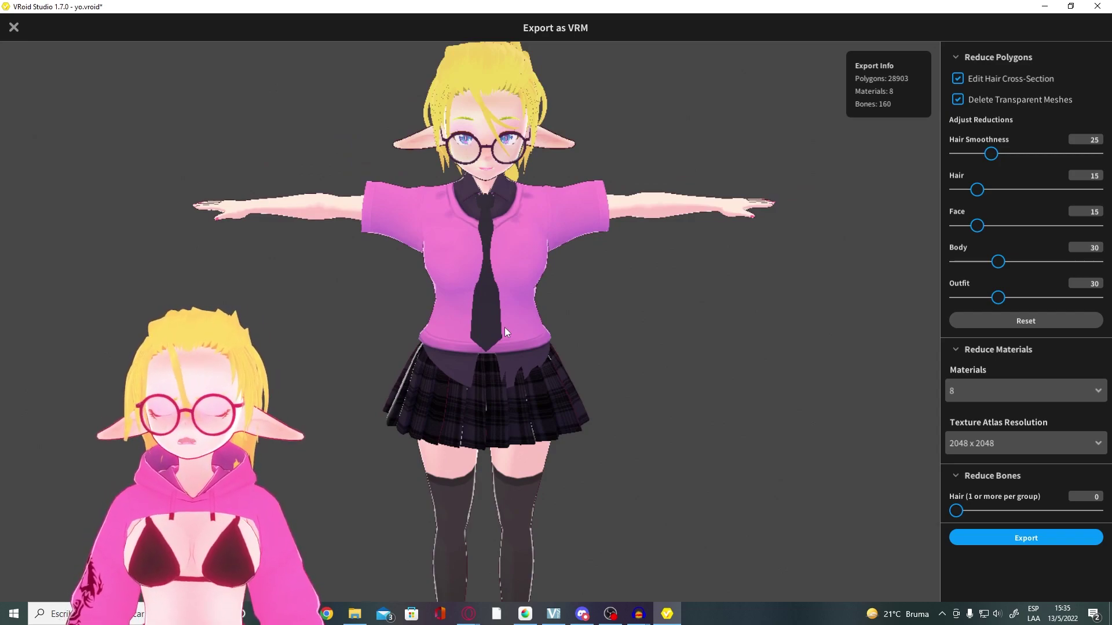
left_click_drag(505, 327, 299, 66)
right_click_drag(478, 241, 455, 256)
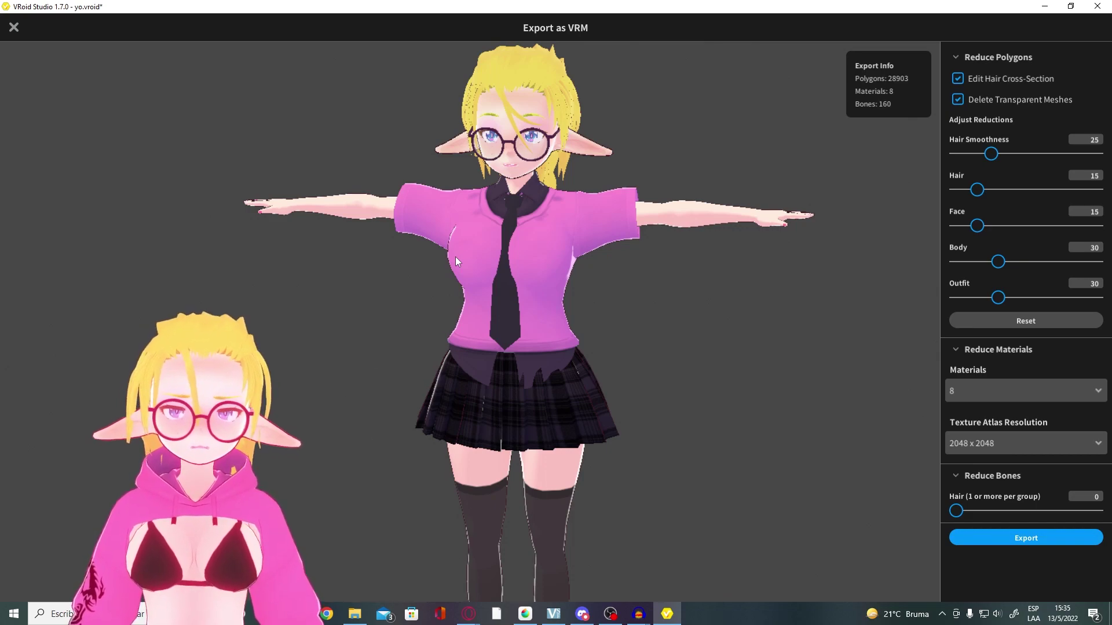
right_click_drag(471, 264, 495, 263)
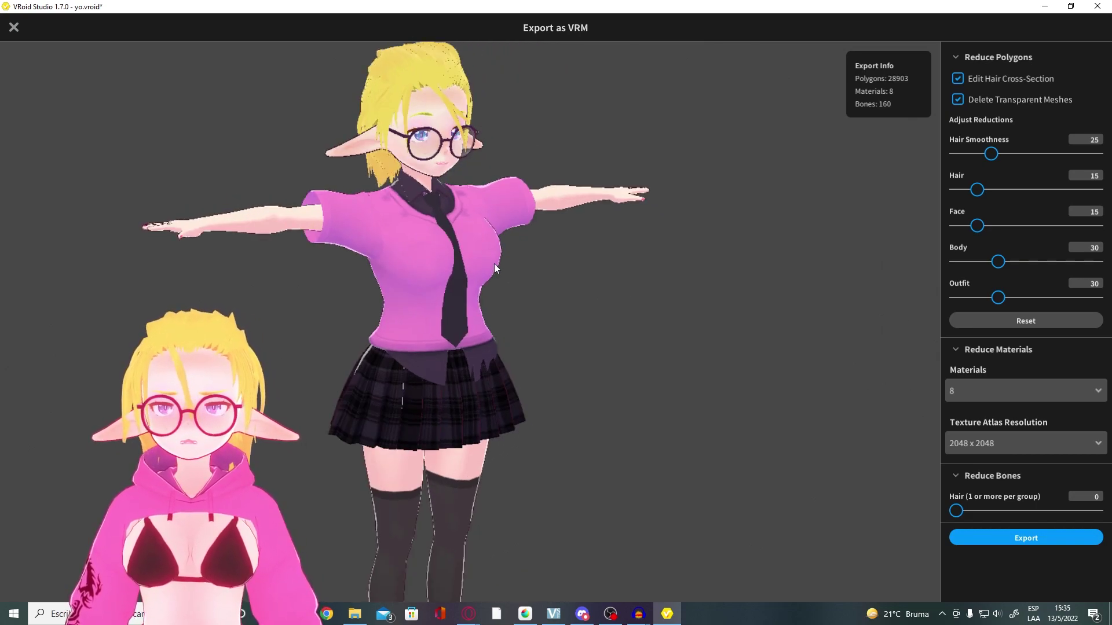